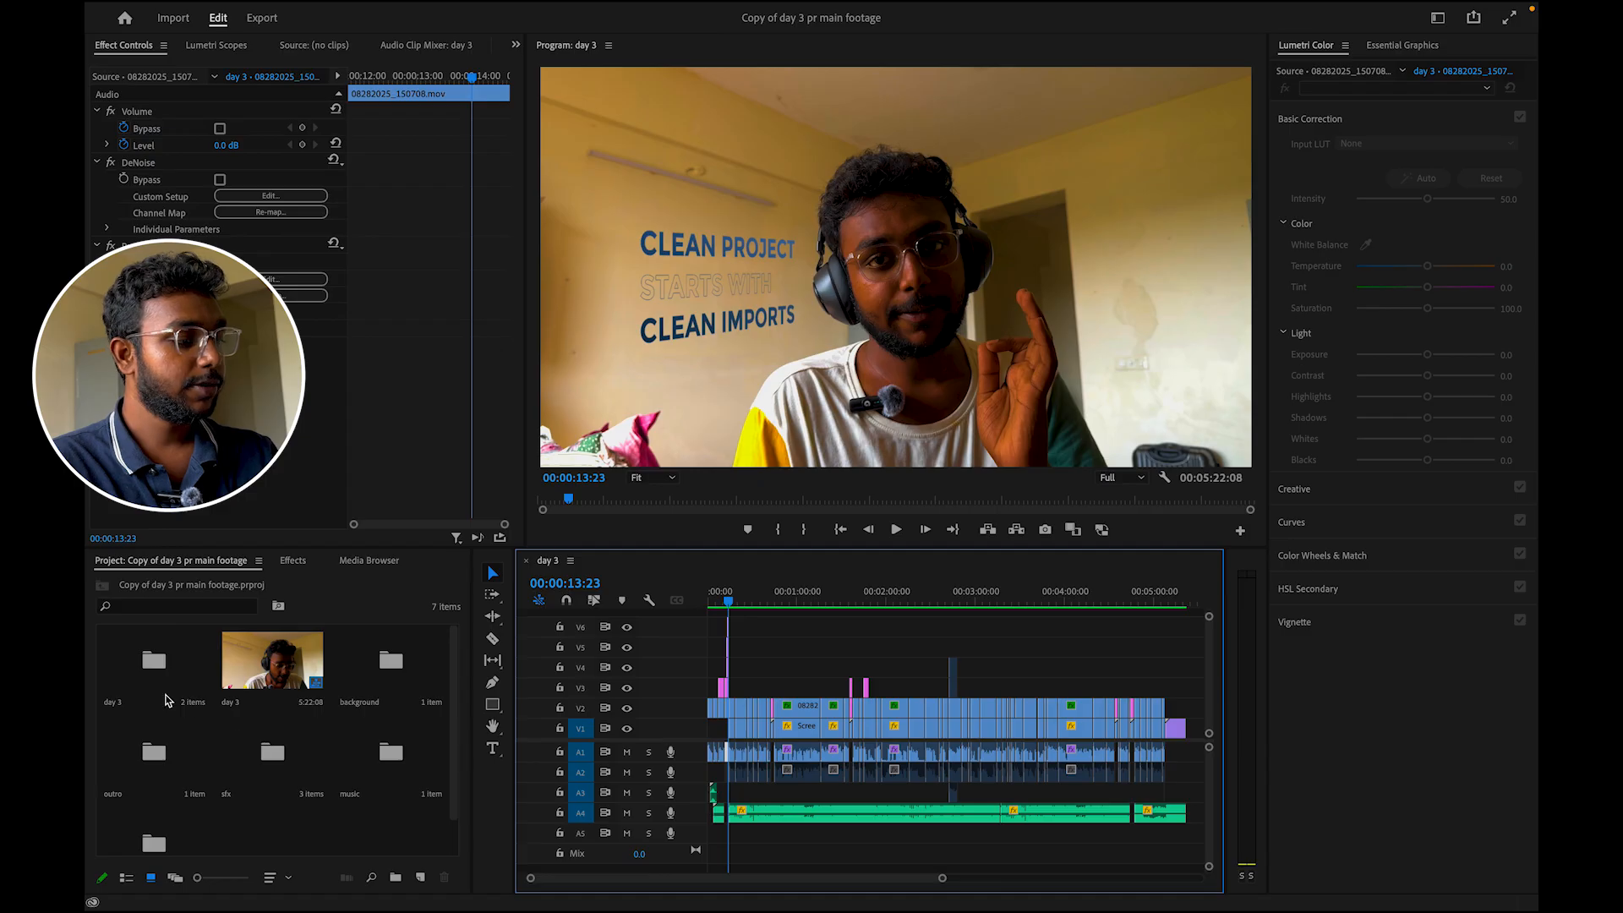
- Look through the project bins, including the day 3, background, sfx, outro and music bins
click(144, 672)
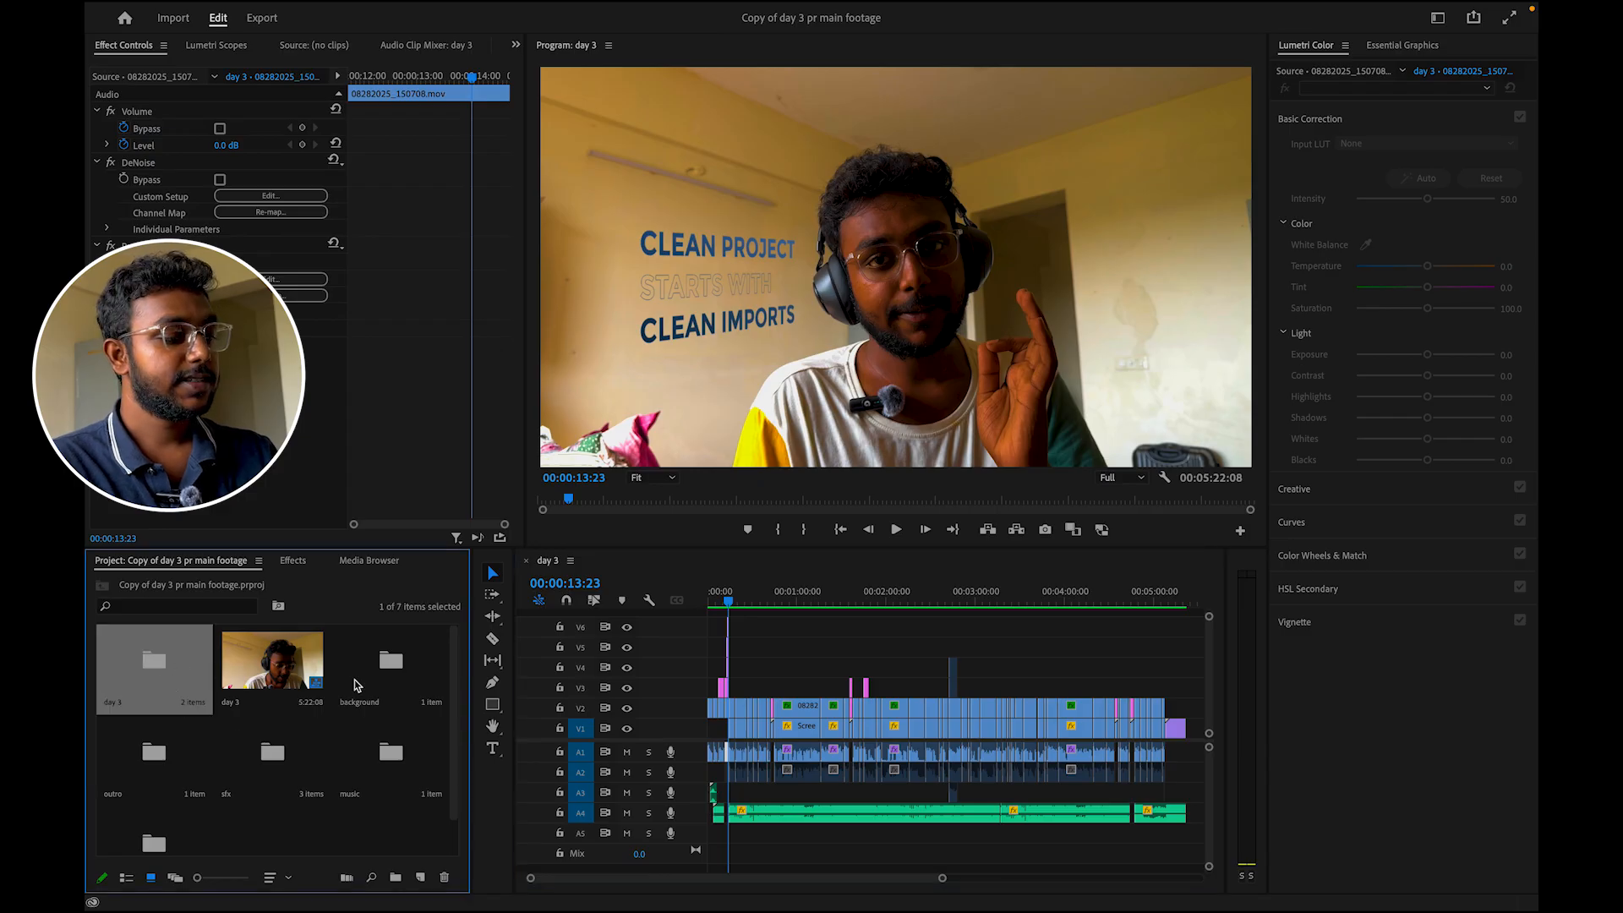
click(381, 691)
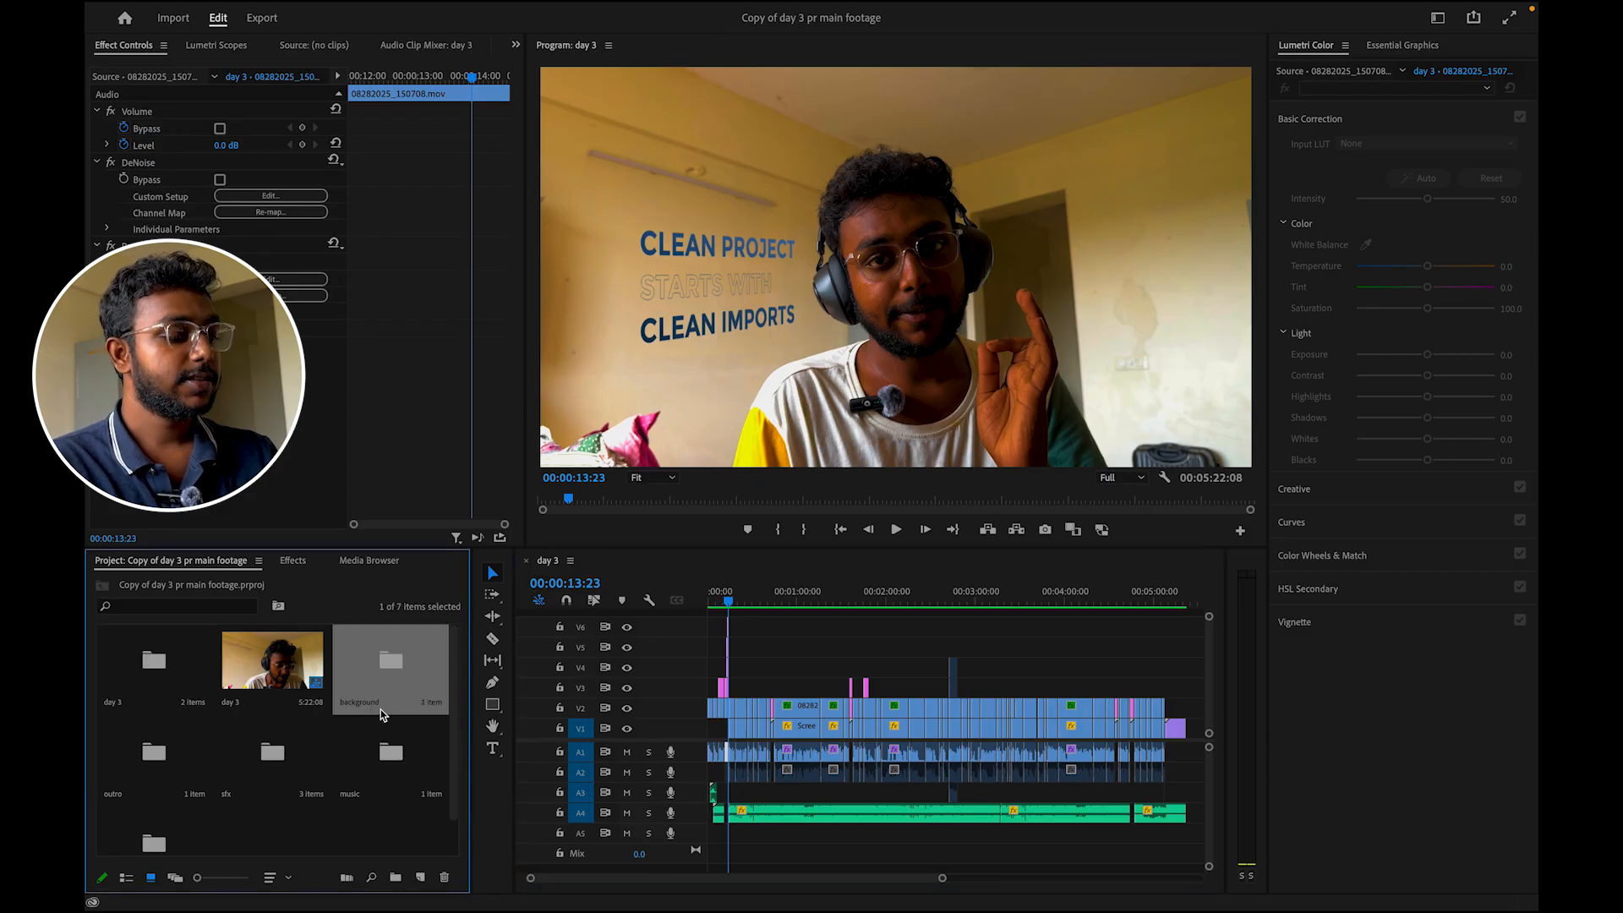
scroll(382, 712, down, 1)
click(386, 706)
click(315, 737)
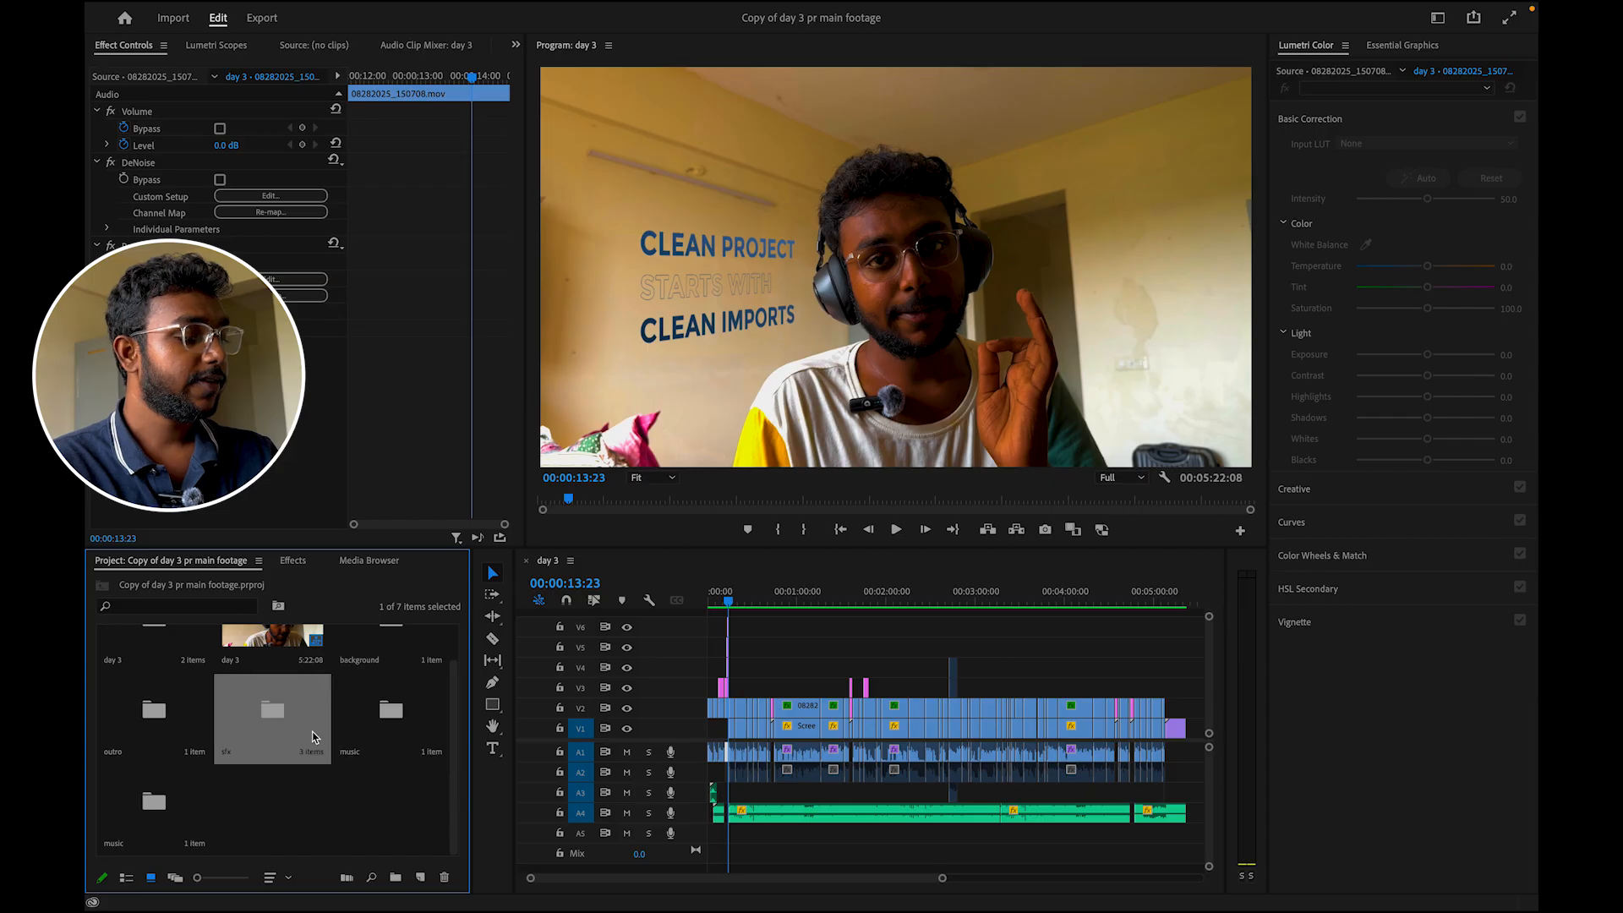
click(140, 732)
click(133, 848)
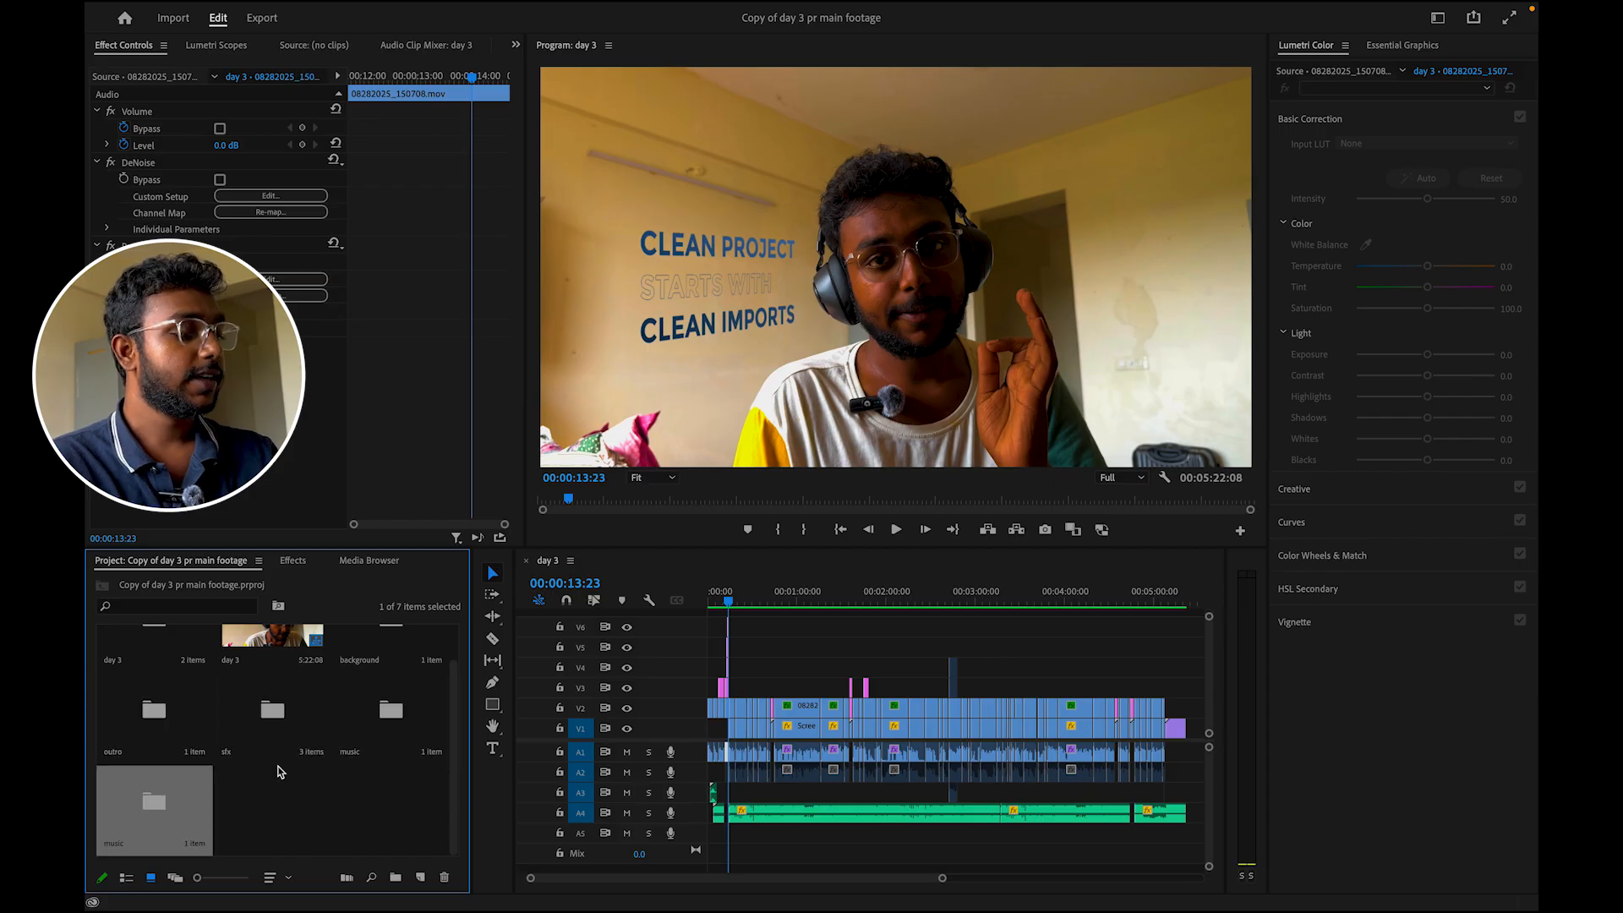
scroll(279, 771, up, 1)
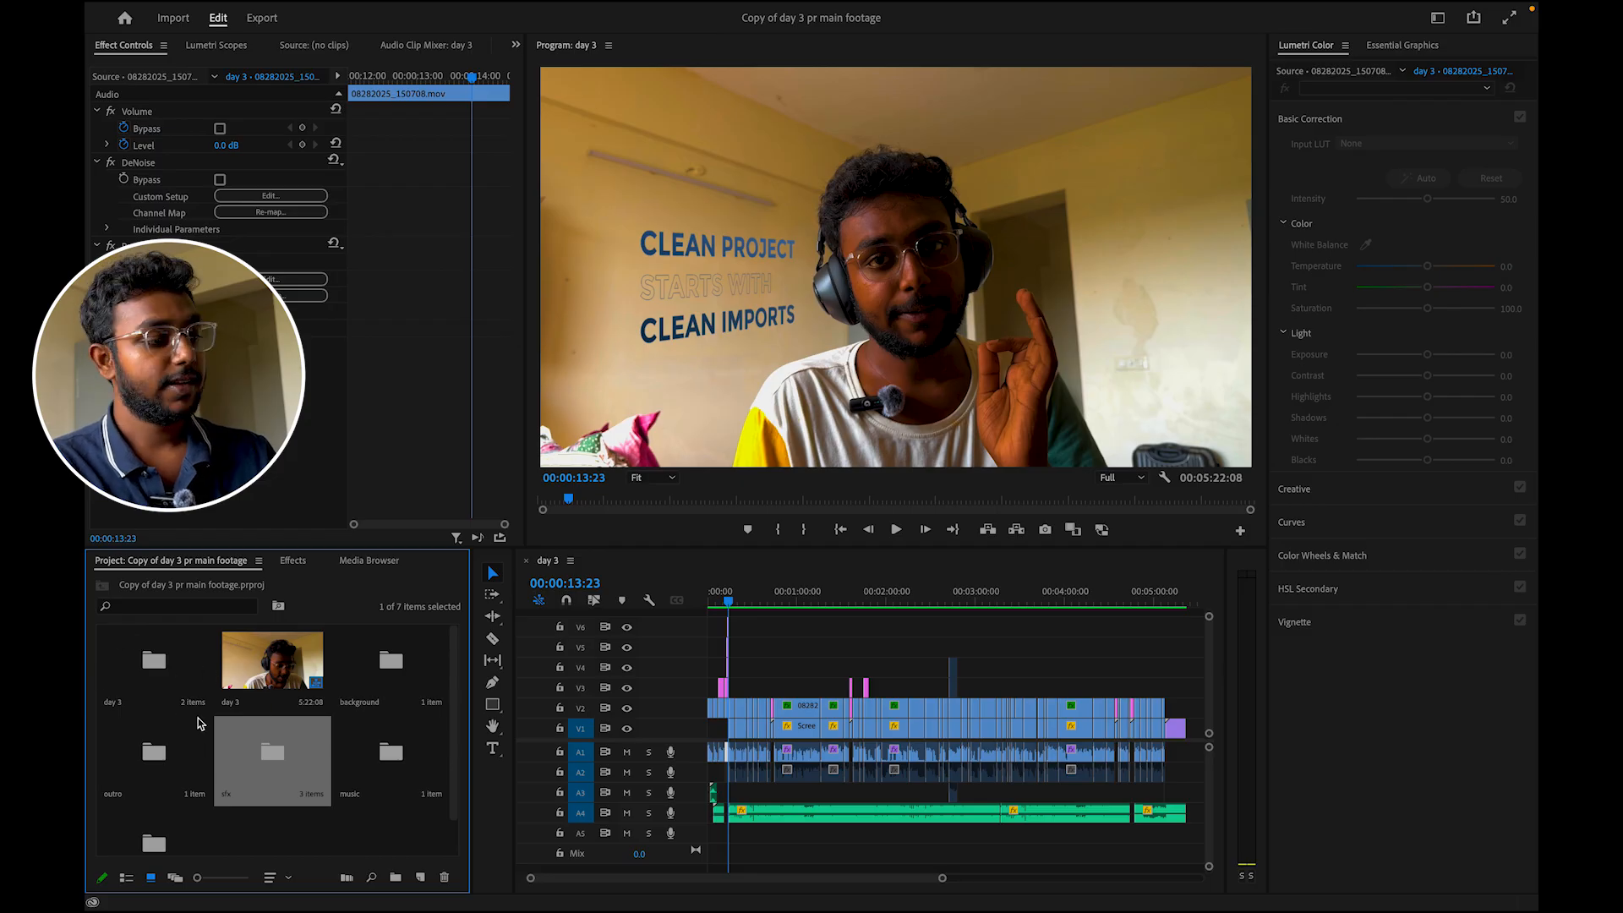
- Reopen the Effects panel after closing it, and return to the project bins
click(292, 561)
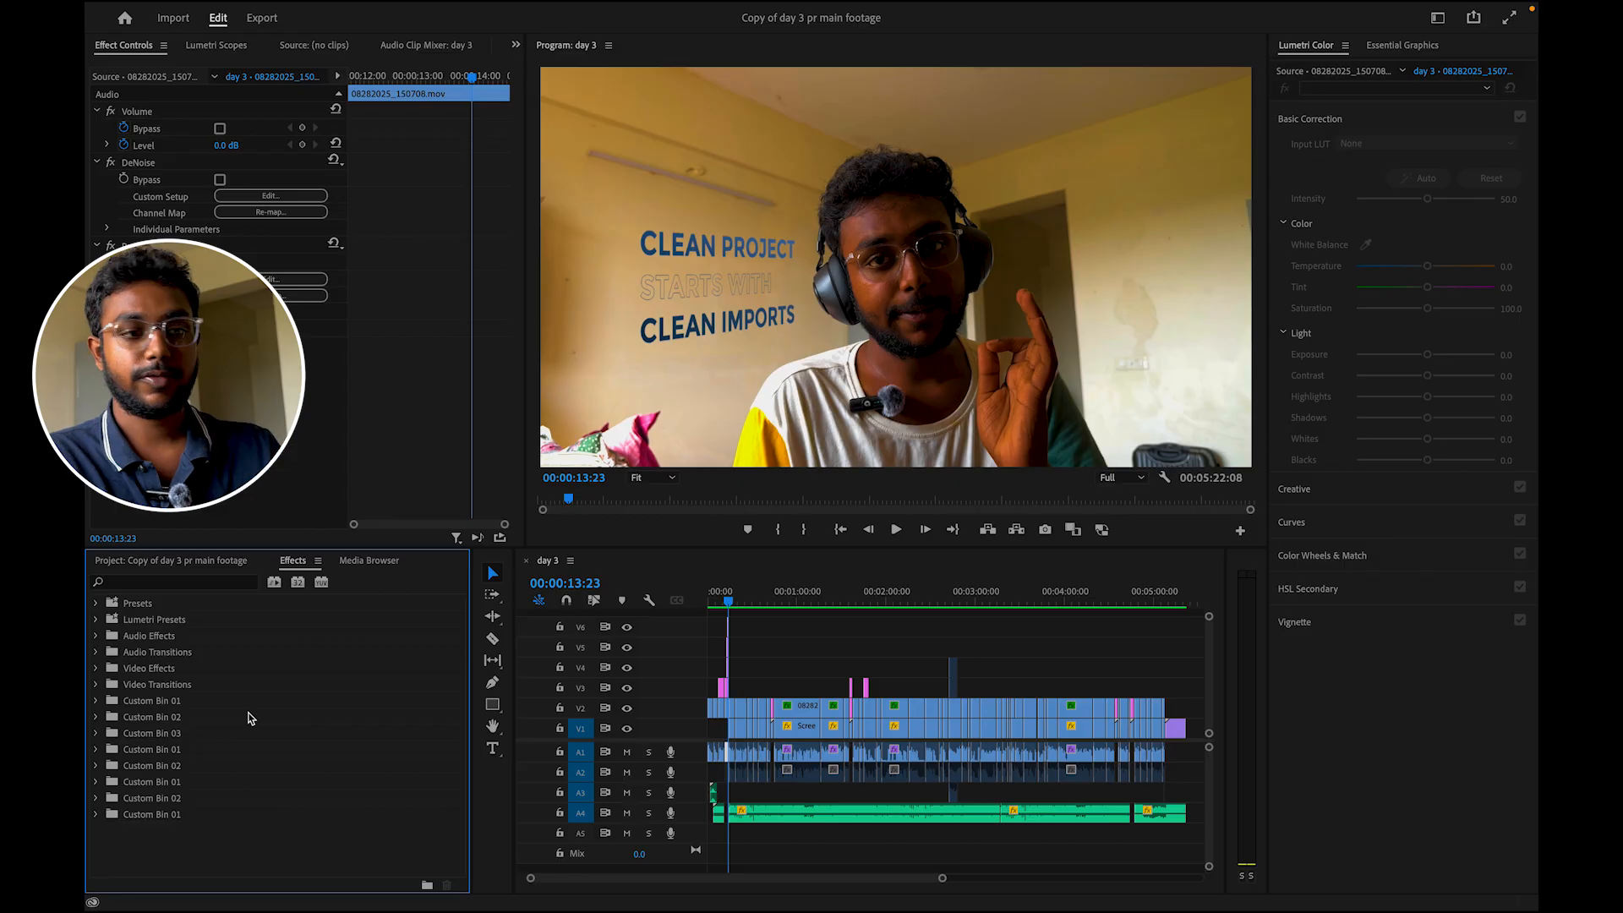
key(shift+1)
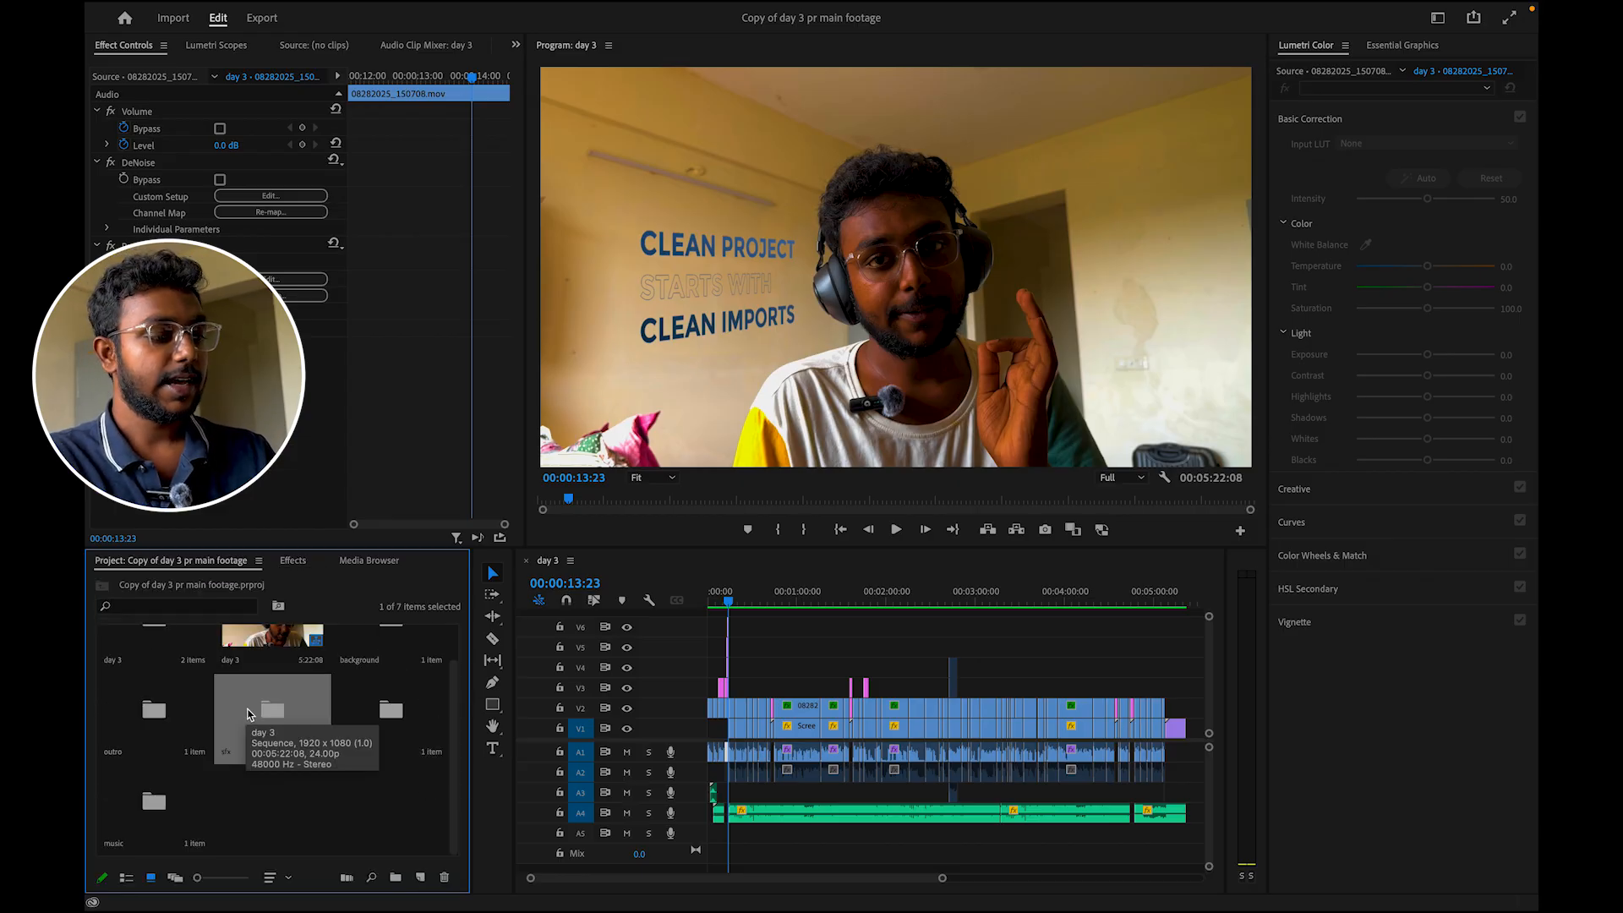
click(291, 561)
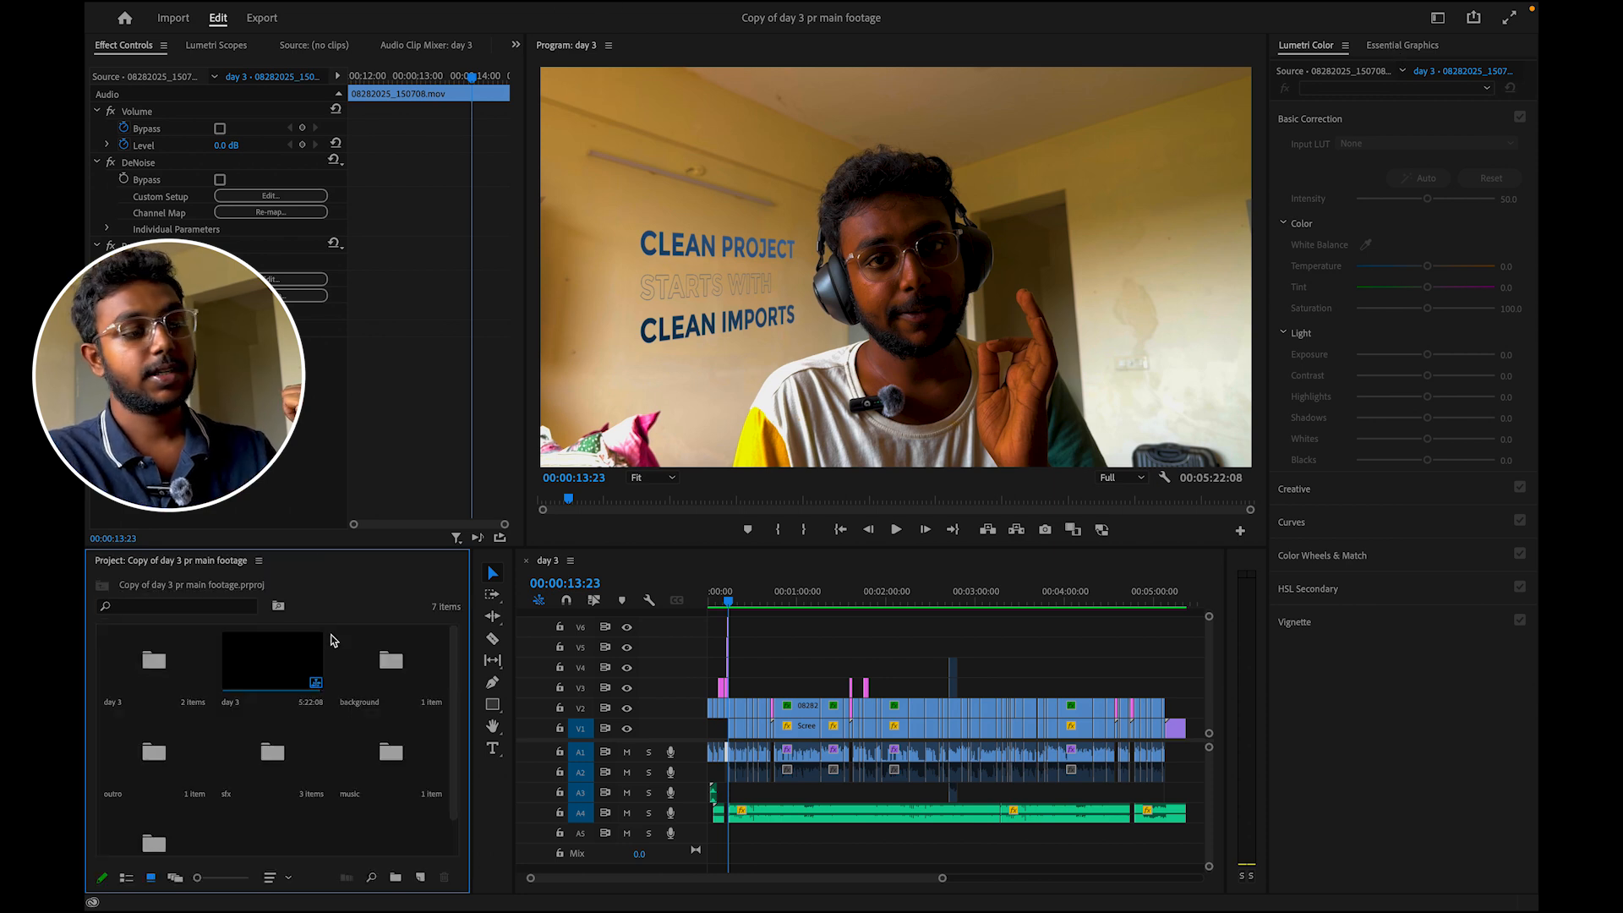
mouse_move(714, 4)
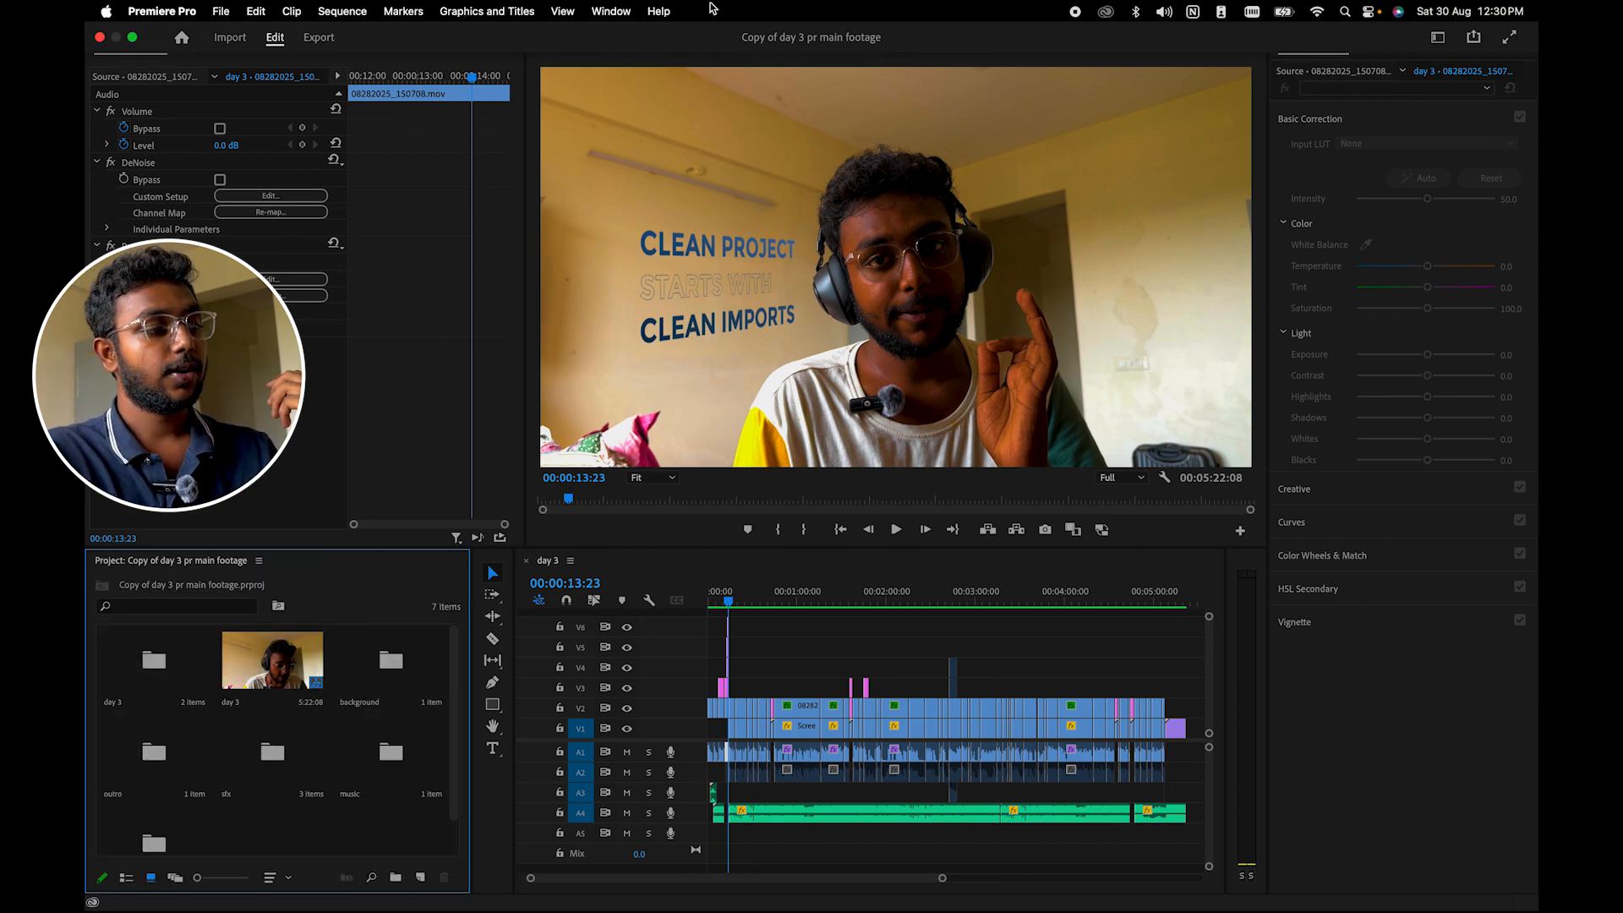
click(608, 12)
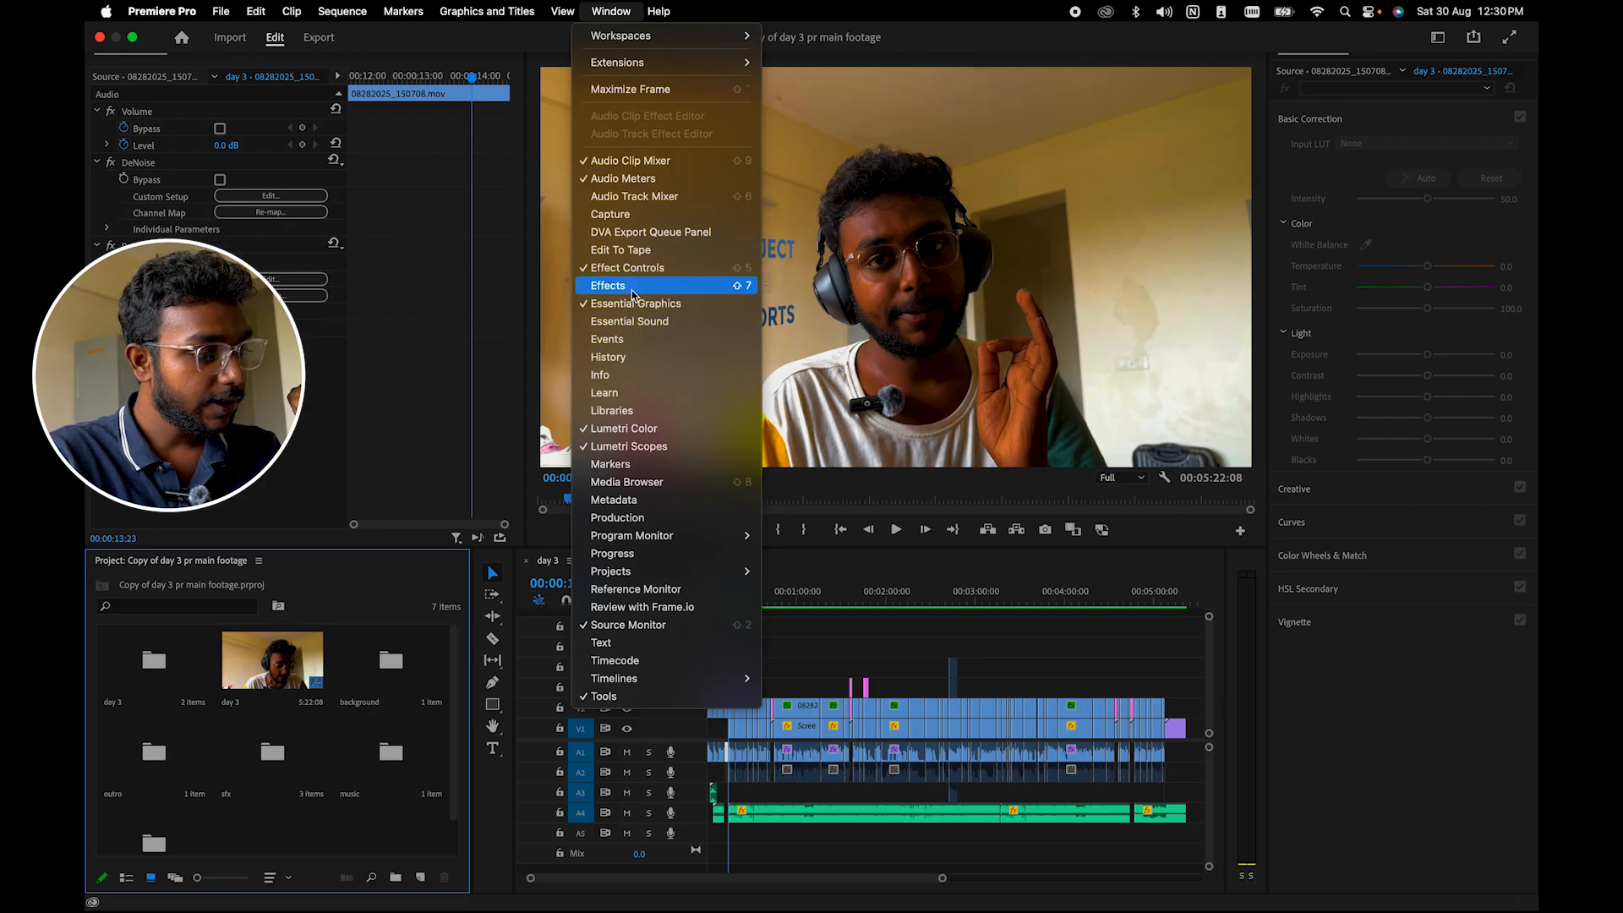
click(611, 285)
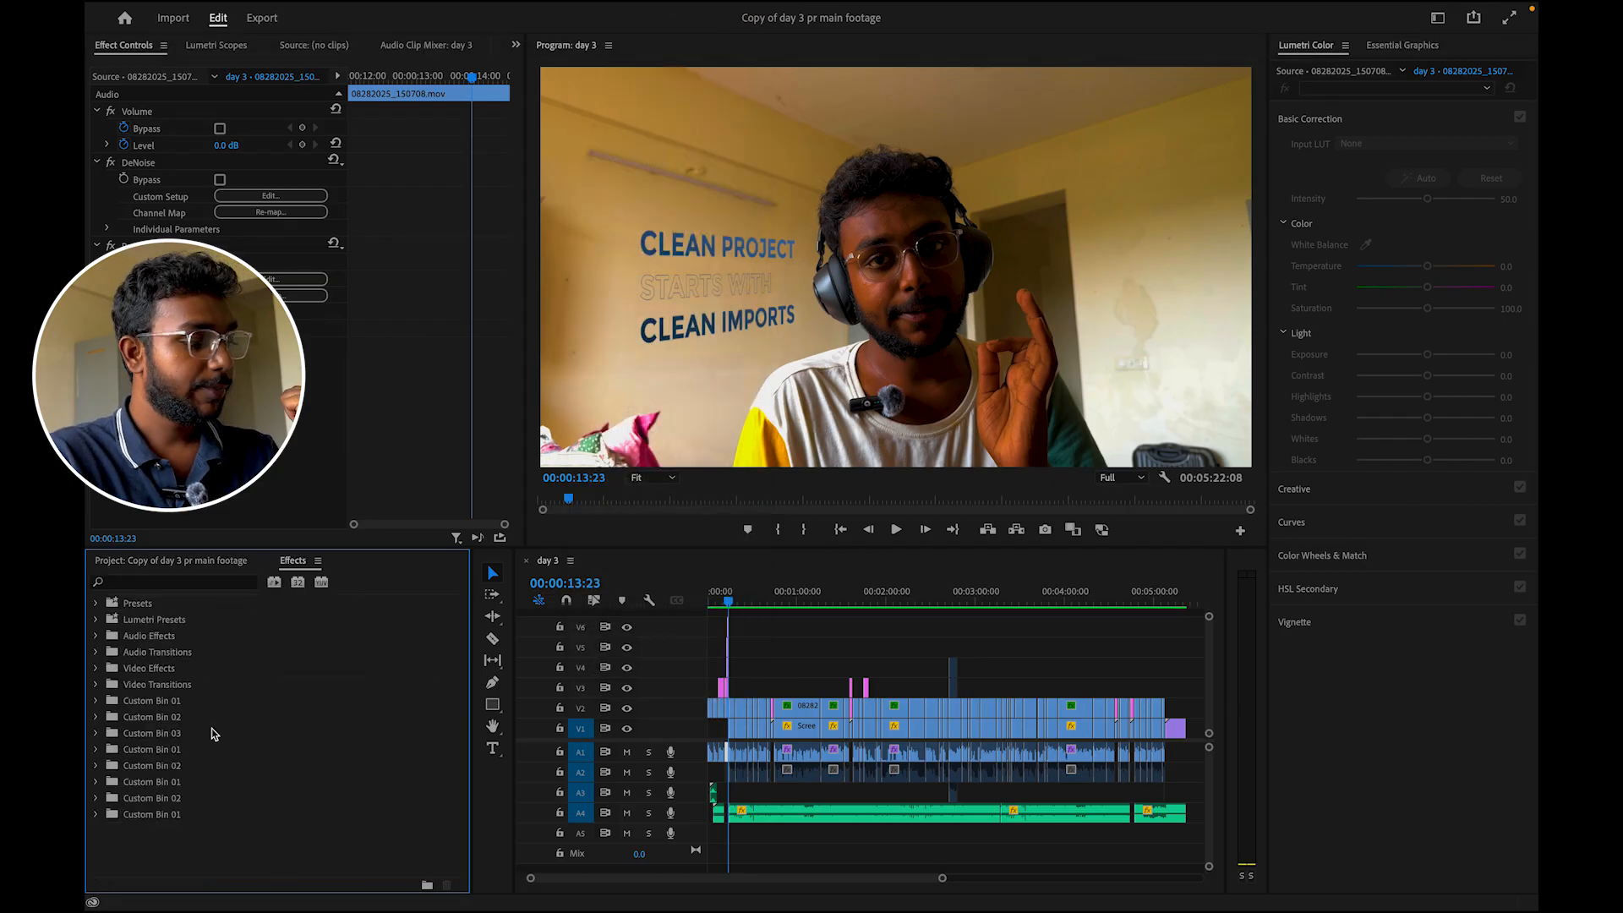
click(123, 564)
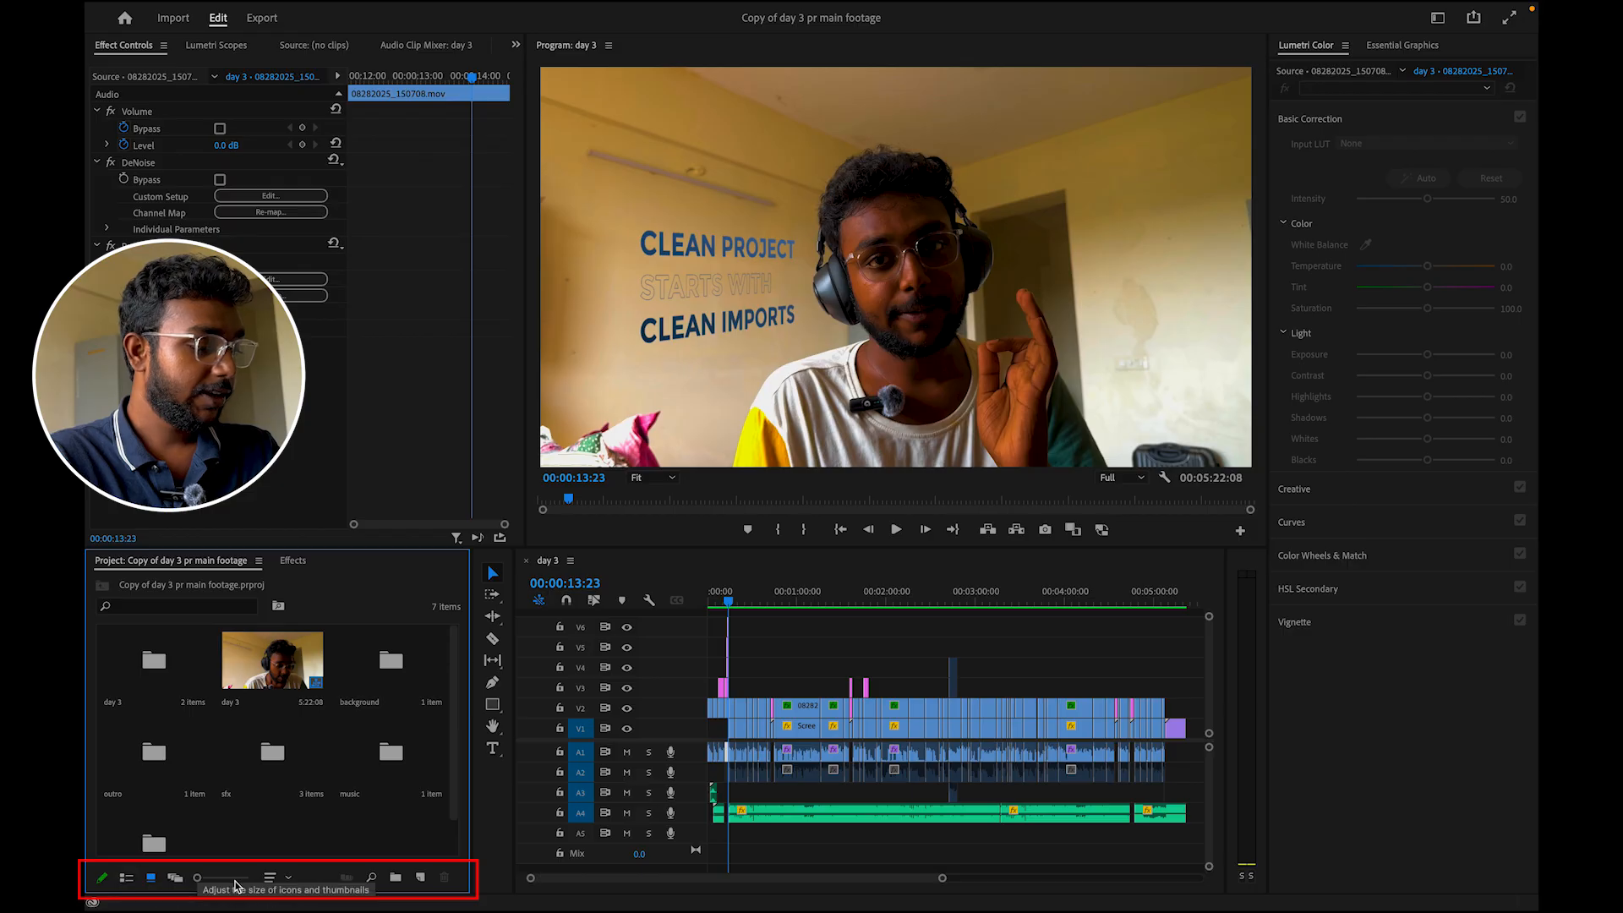
- Compare the project items in List, Freeform and Icon view, shrinking the Freeform thumbnails, and end in Icon view
click(127, 879)
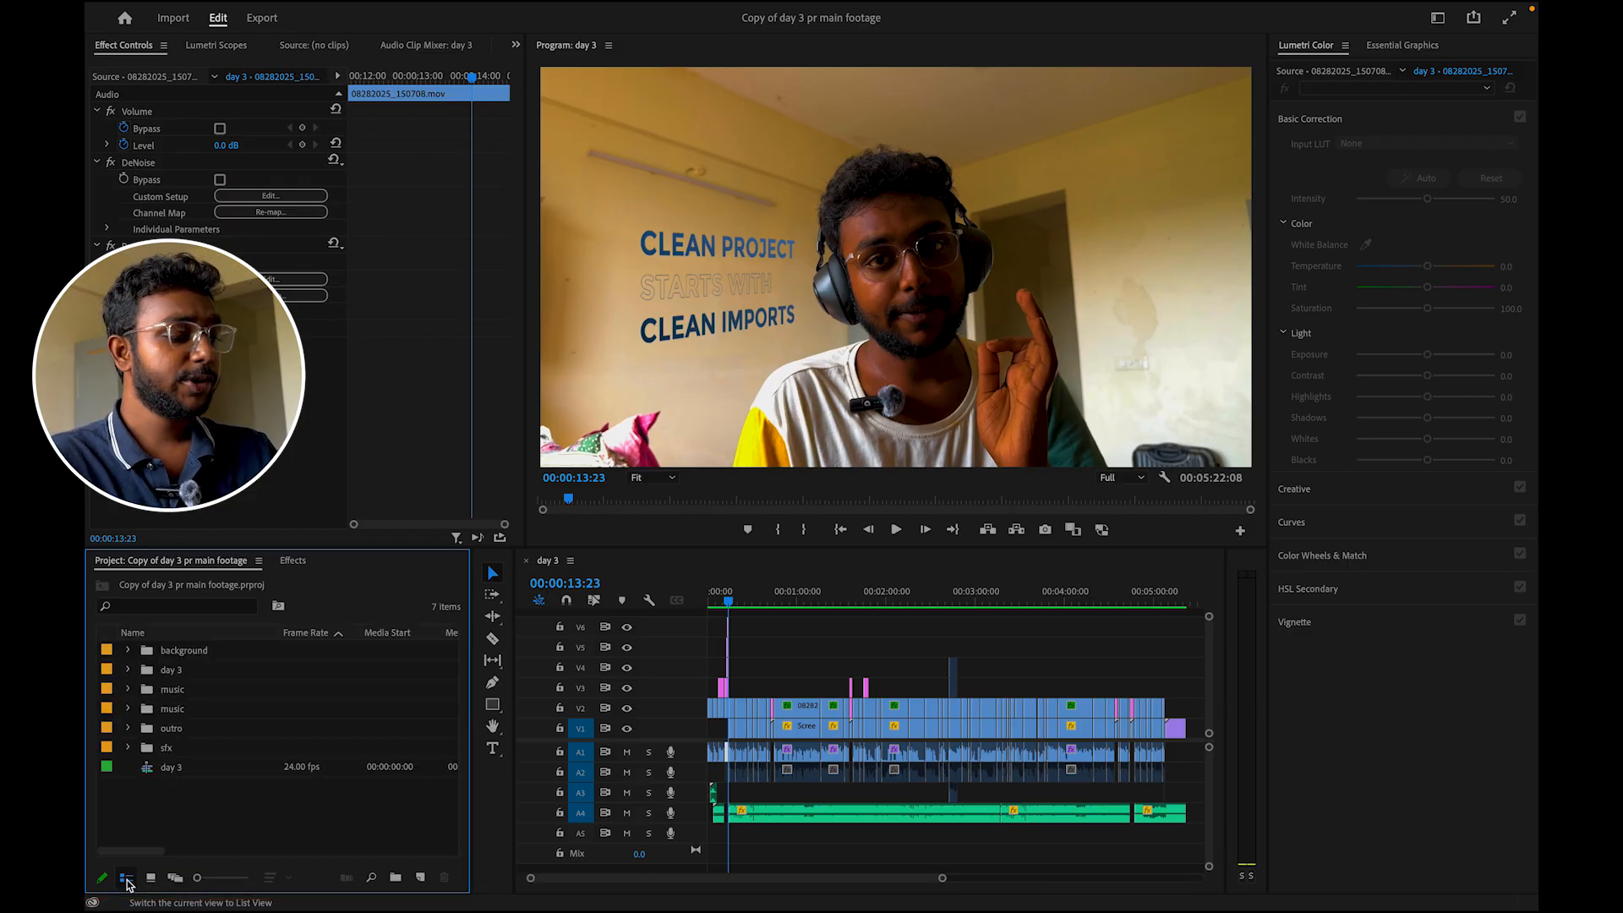
click(175, 878)
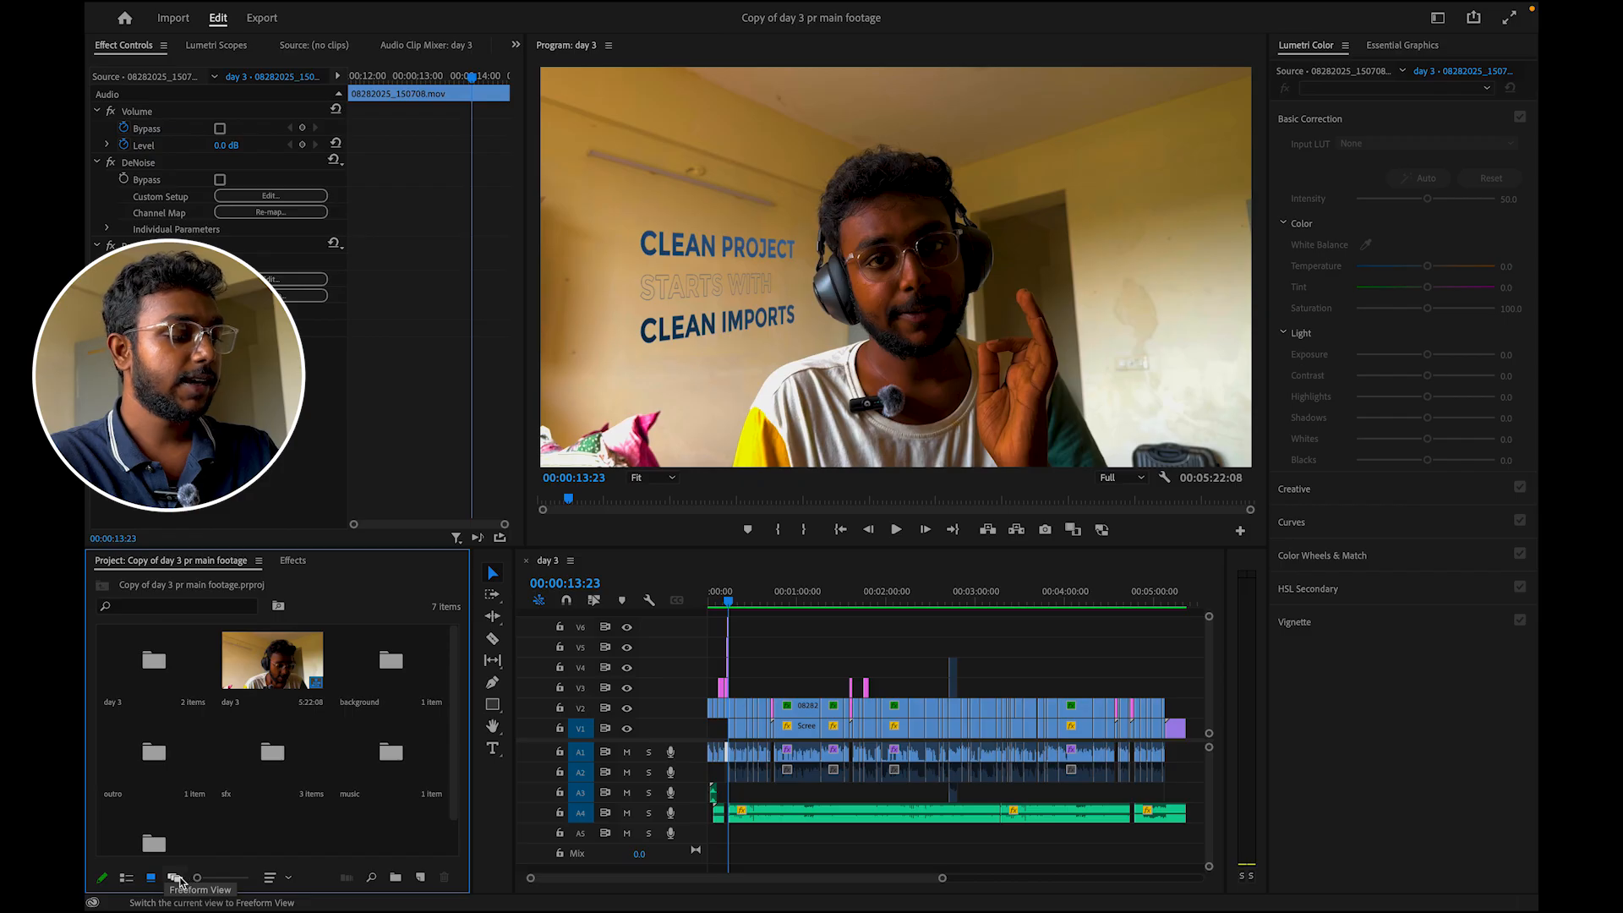
click(176, 878)
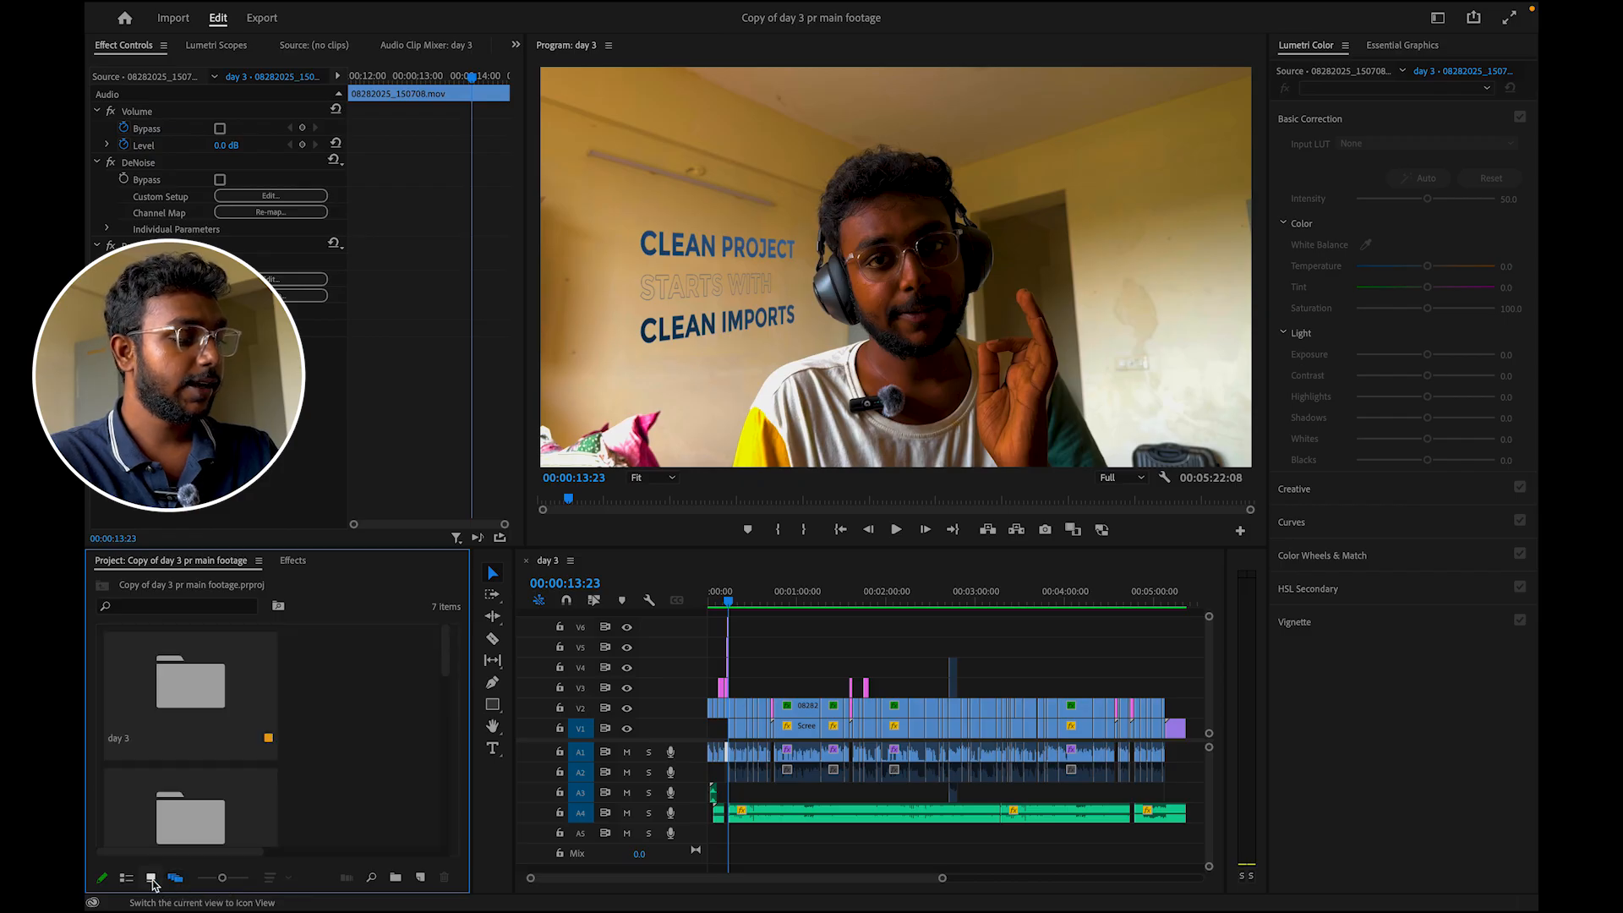
click(152, 879)
click(175, 878)
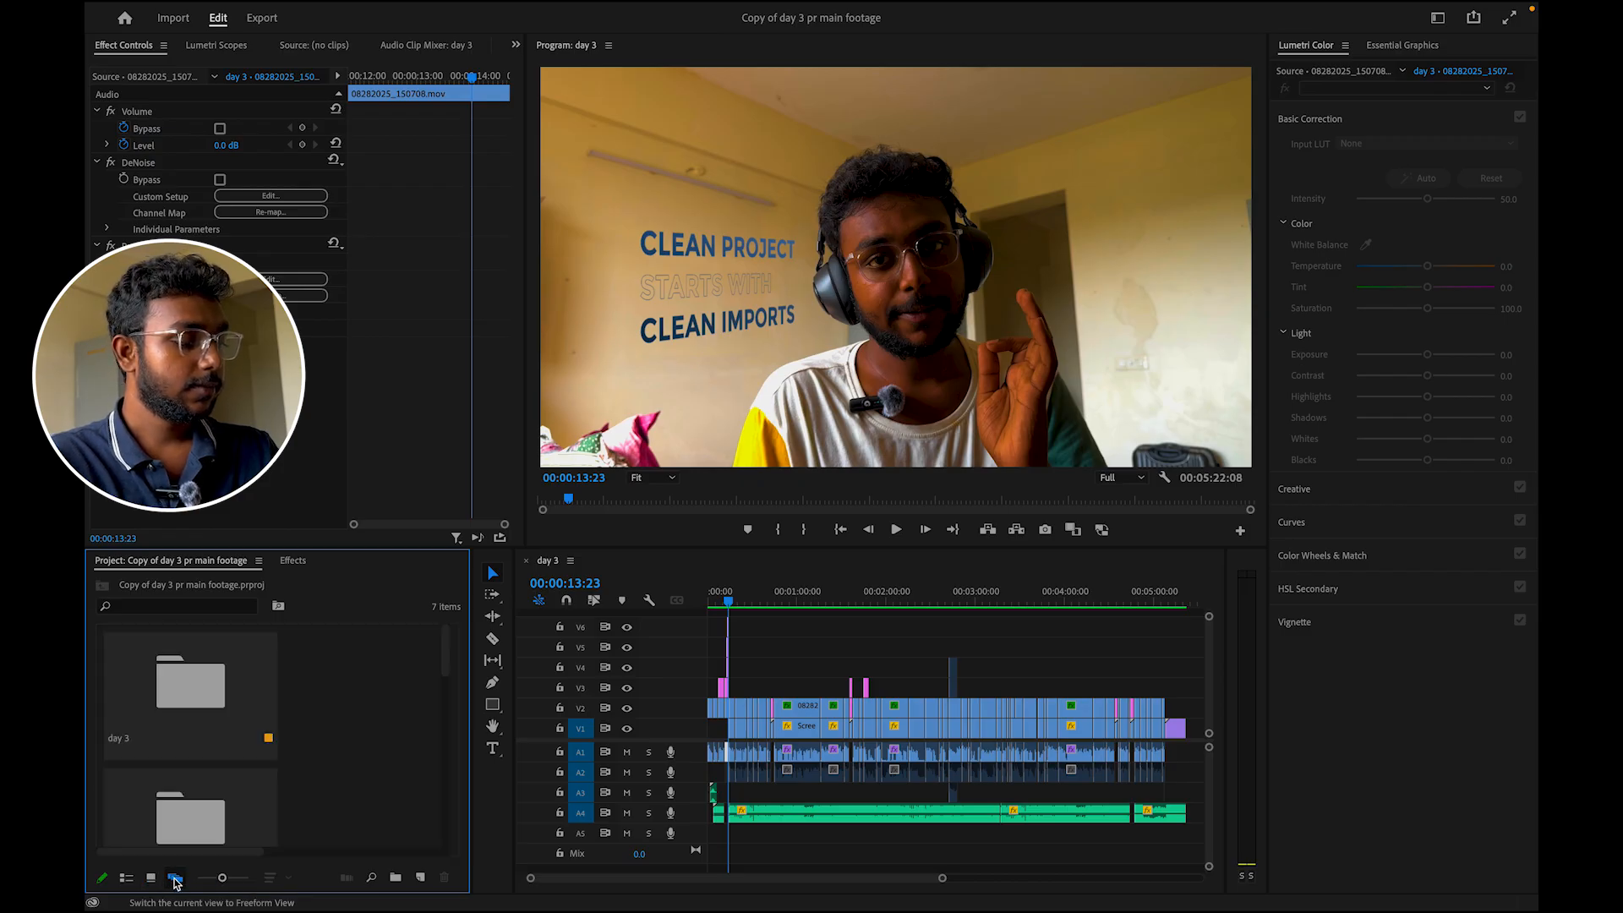
mouse_move(197, 880)
mouse_down()
mouse_move(225, 880)
mouse_move(181, 880)
mouse_move(233, 884)
mouse_move(199, 884)
mouse_up()
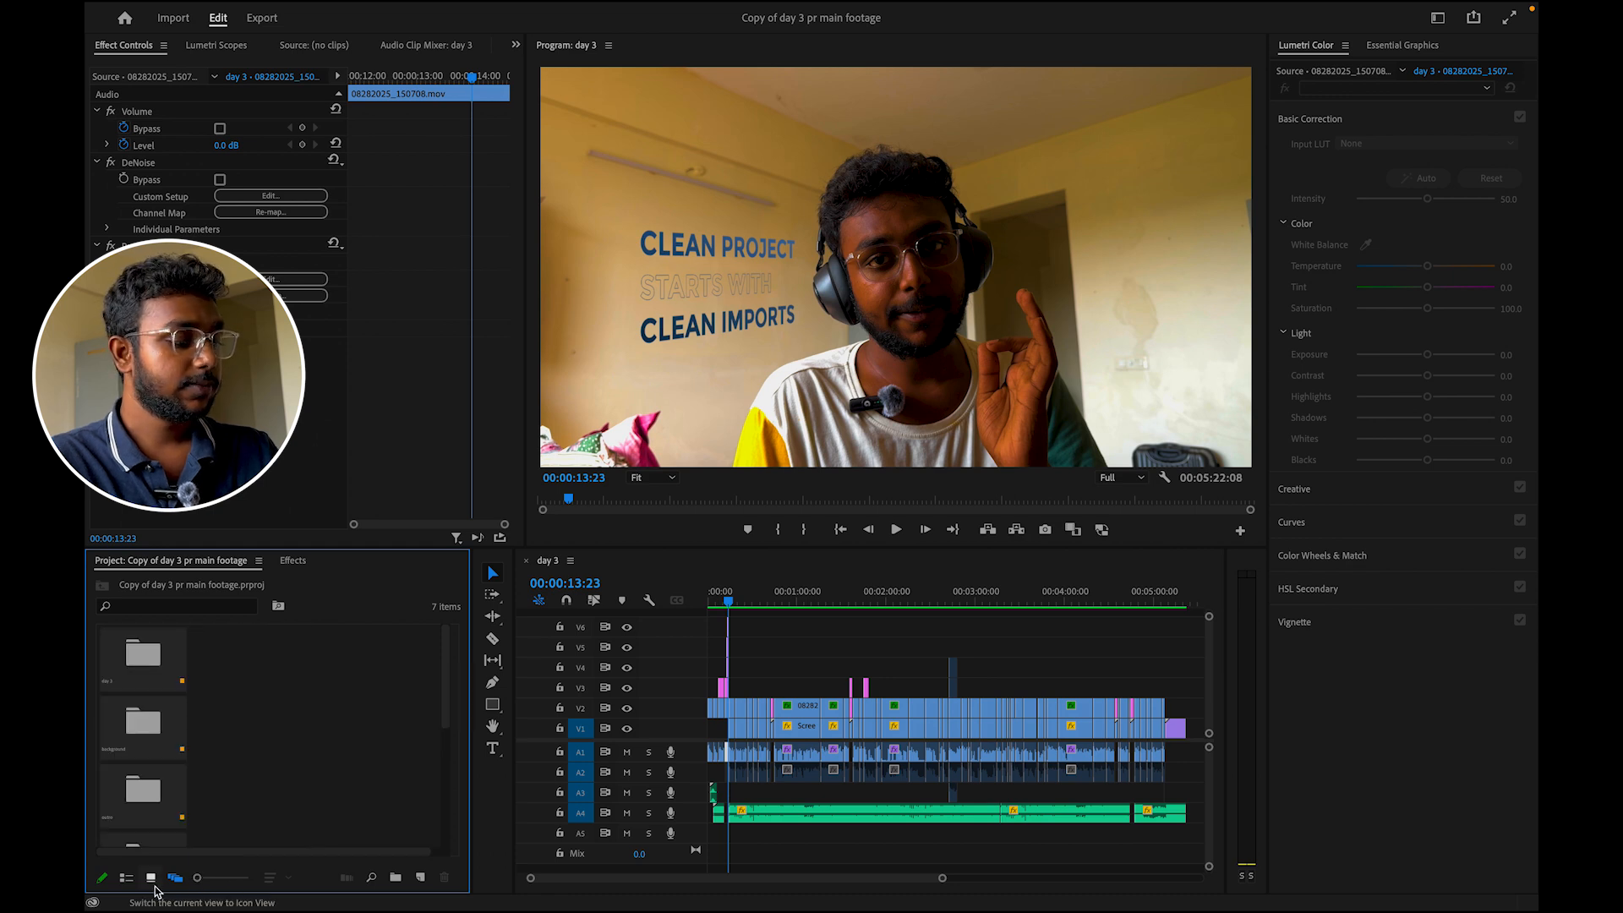
click(152, 880)
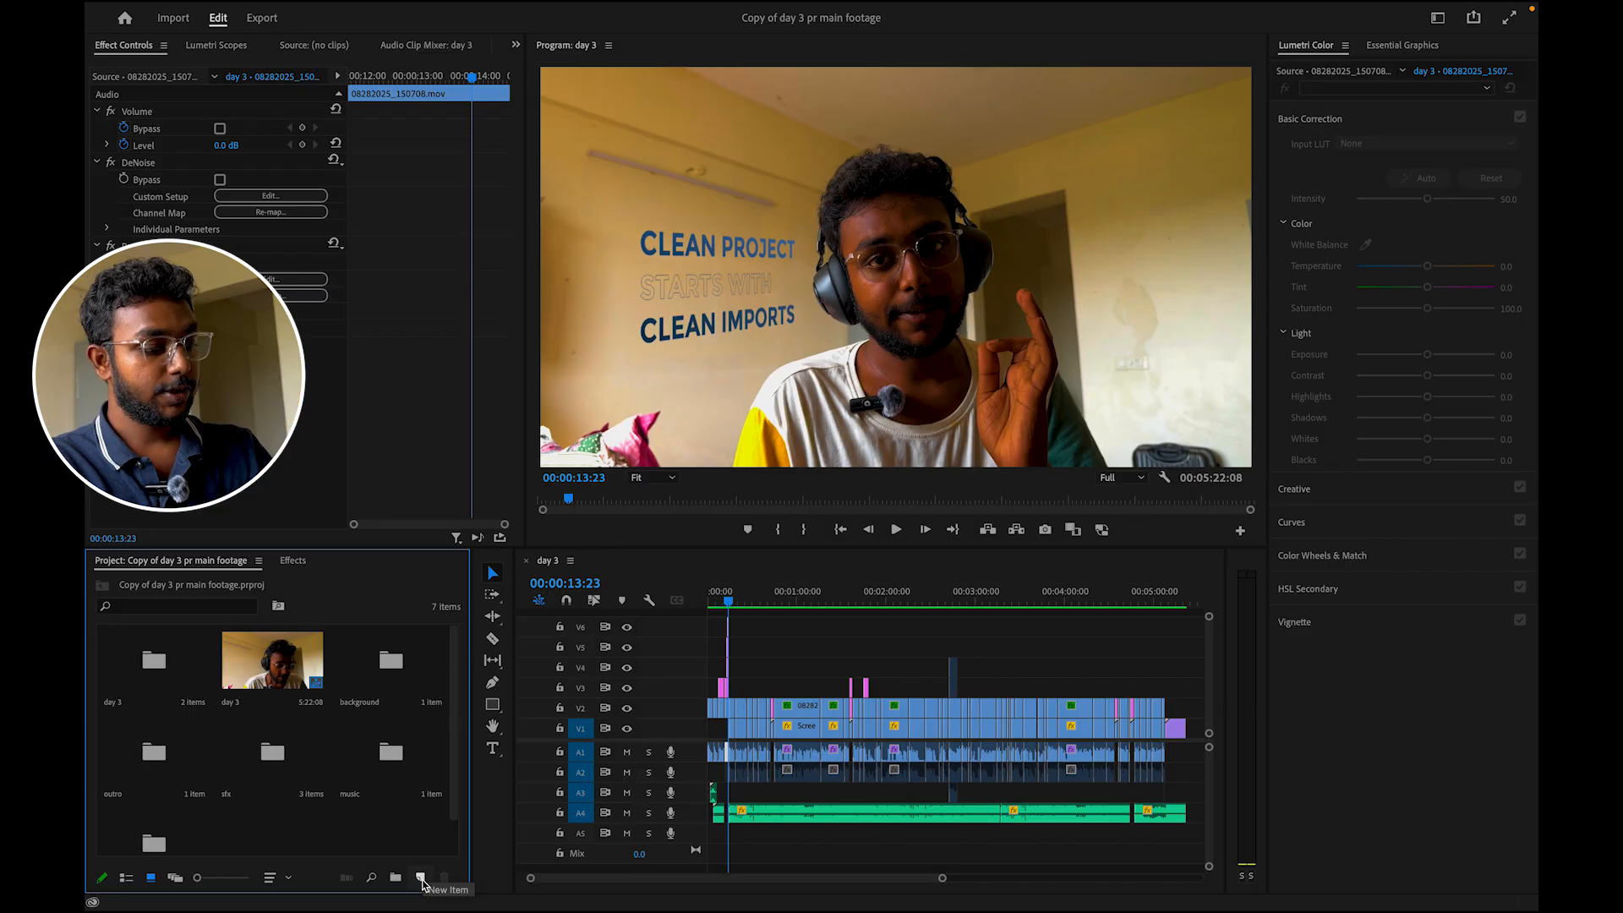
- View the New Item choices for the project and activate the project search field
click(420, 878)
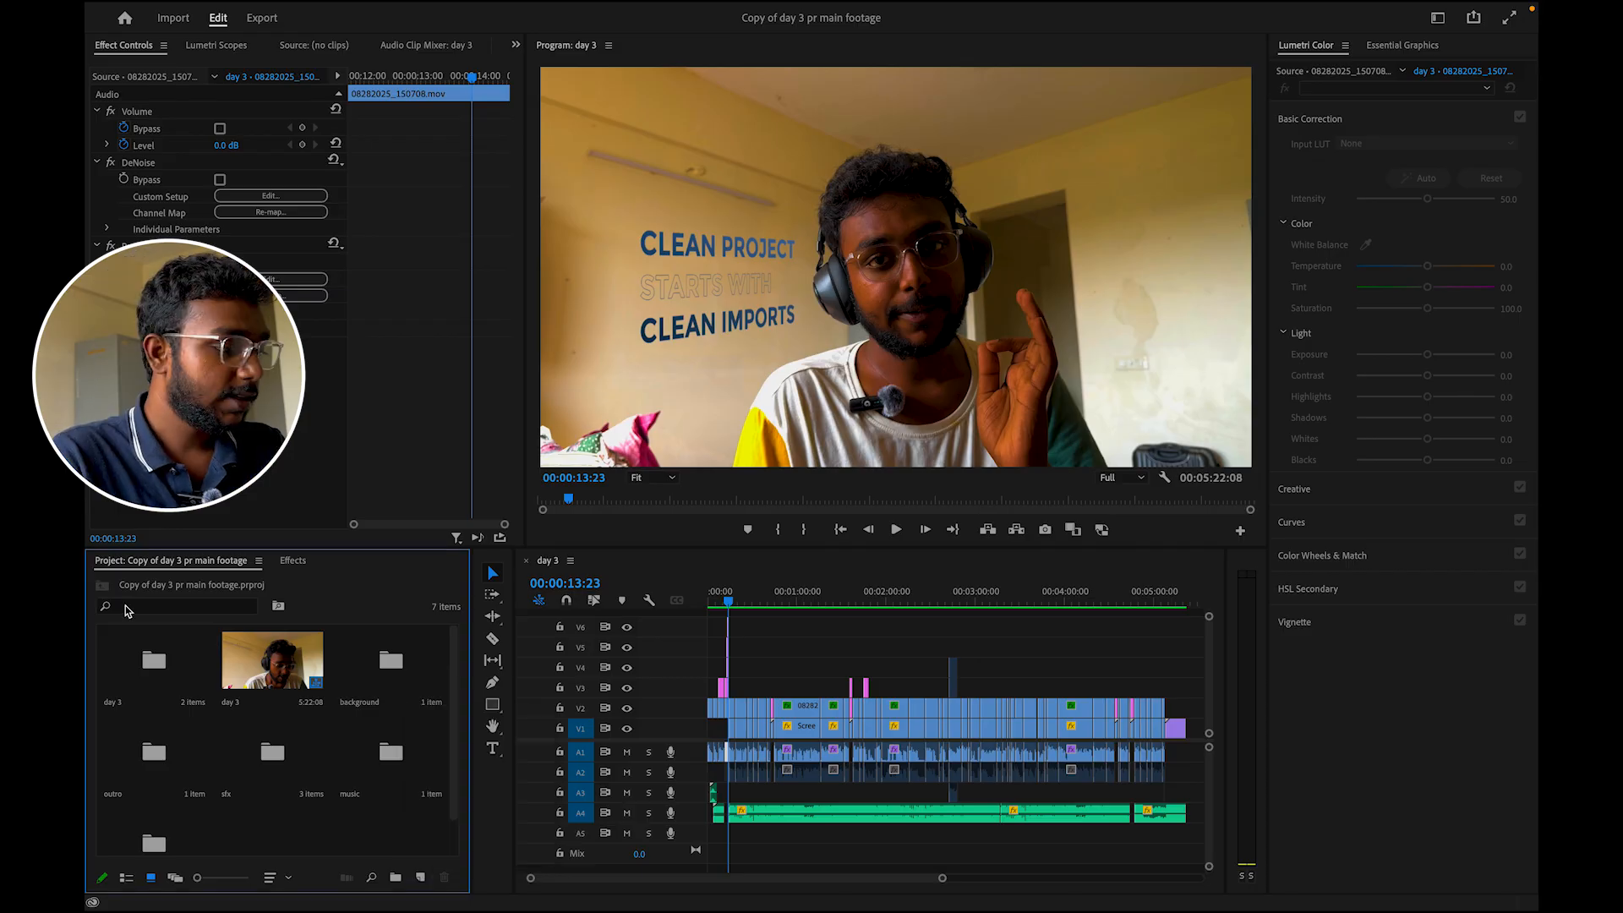
click(126, 606)
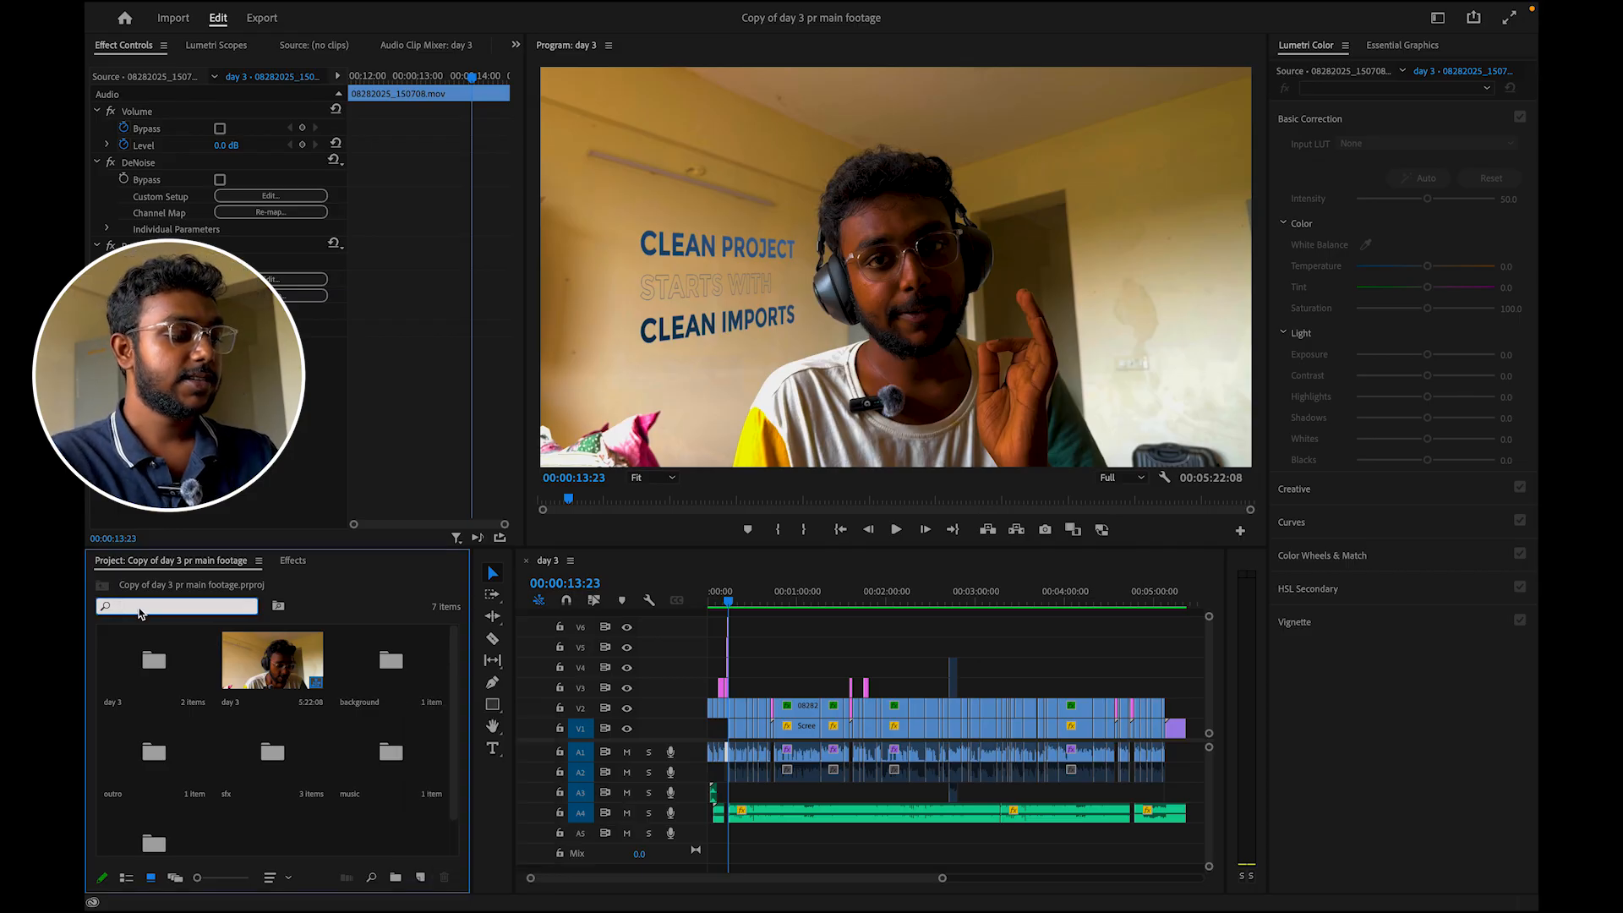
- Try moving the V2 clip near 00:01:00:00 to a higher video track, and undo the move
click(676, 570)
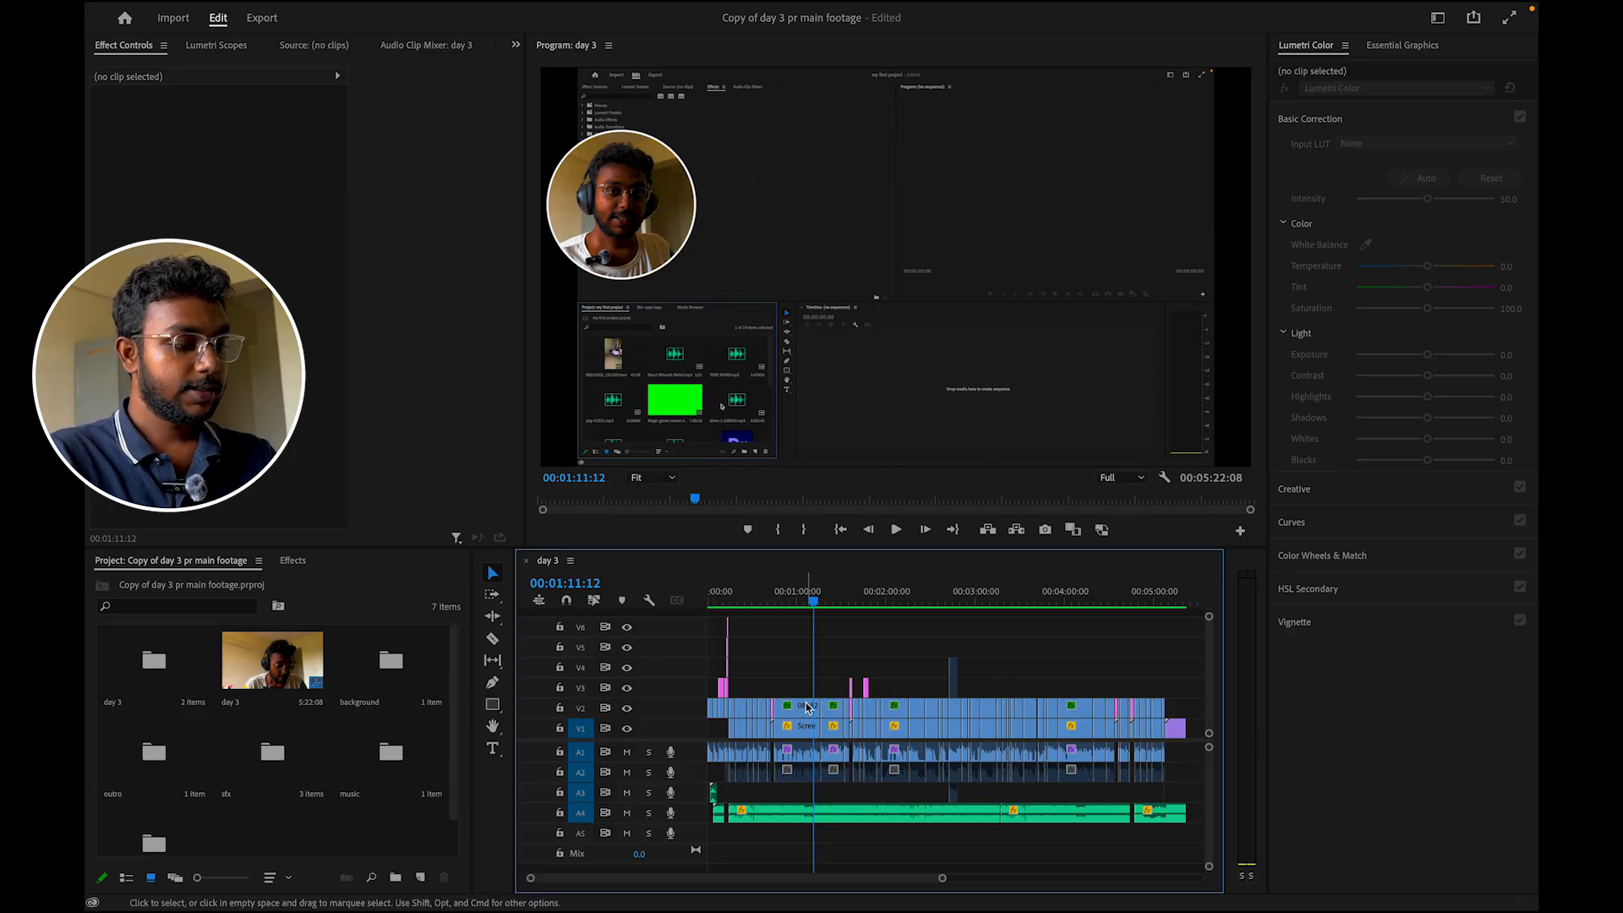
drag(803, 708, 769, 645)
key(super+z)
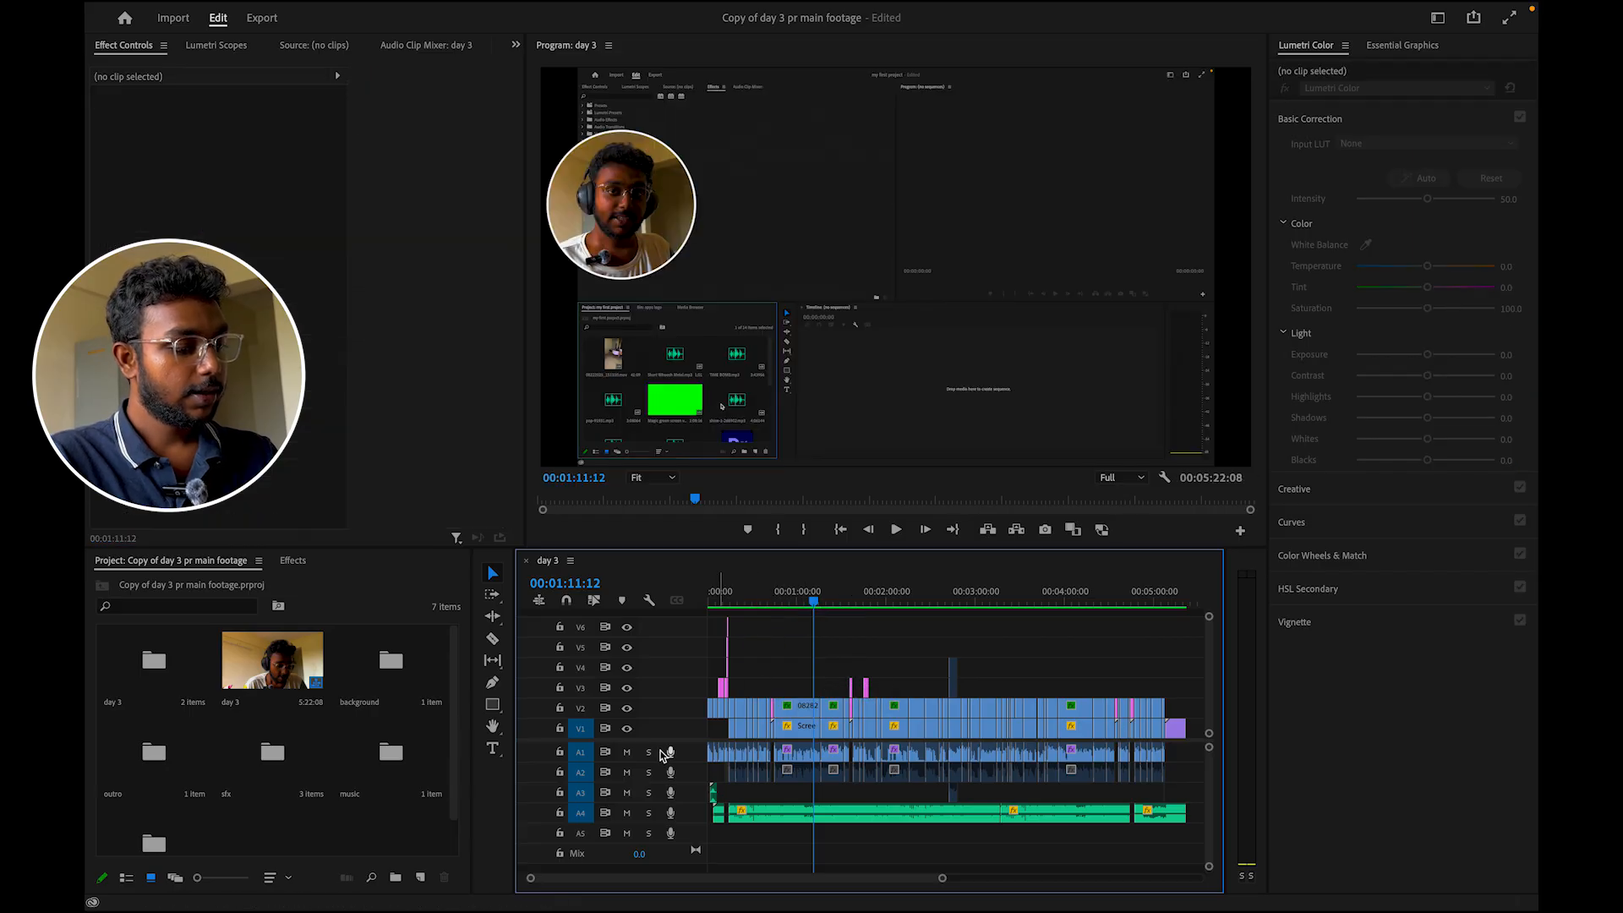
- Lock video track V2, try to move its clips, and unlock the track again
click(560, 708)
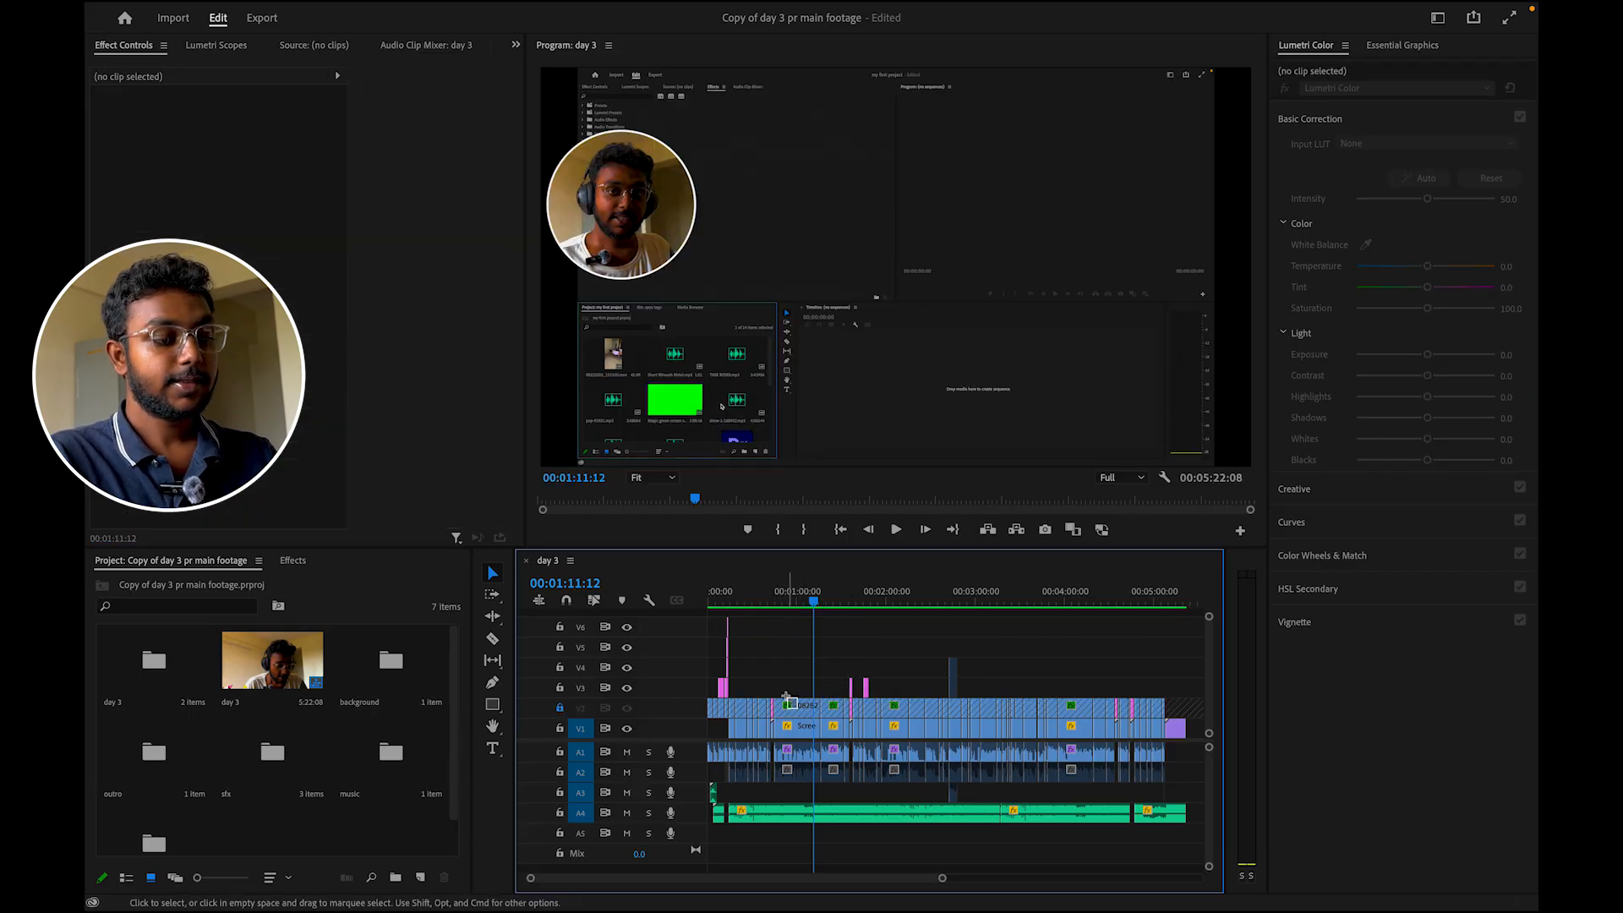
drag(792, 702, 775, 692)
drag(799, 715, 778, 691)
click(560, 708)
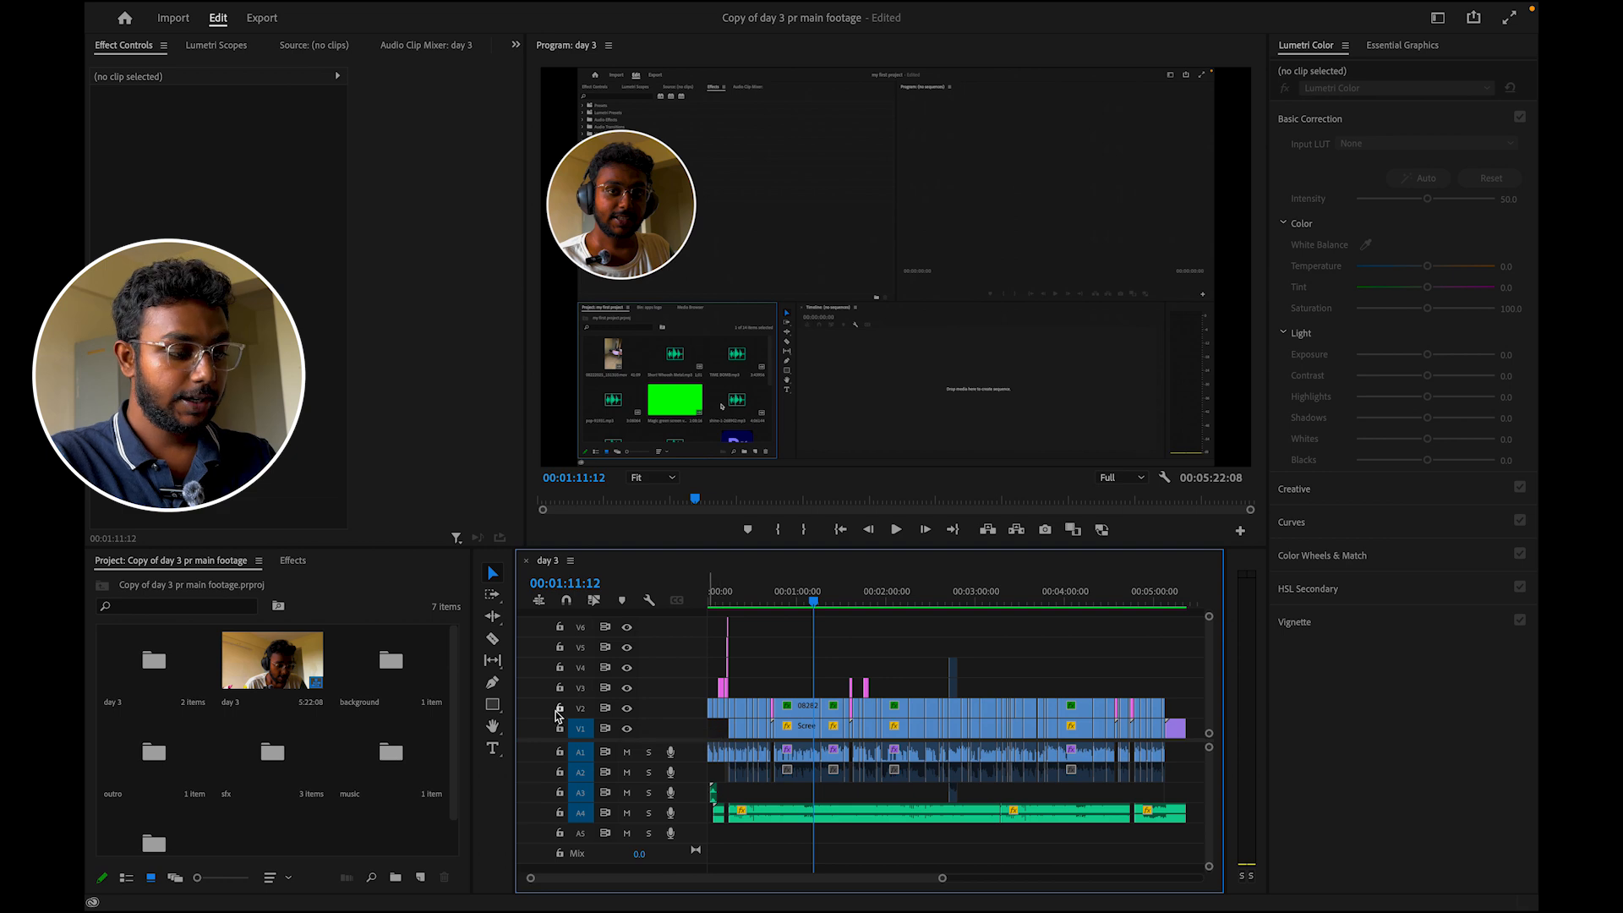
- Toggle the output of track V2 off and on twice to compare the frame with and without the webcam overlay
click(627, 709)
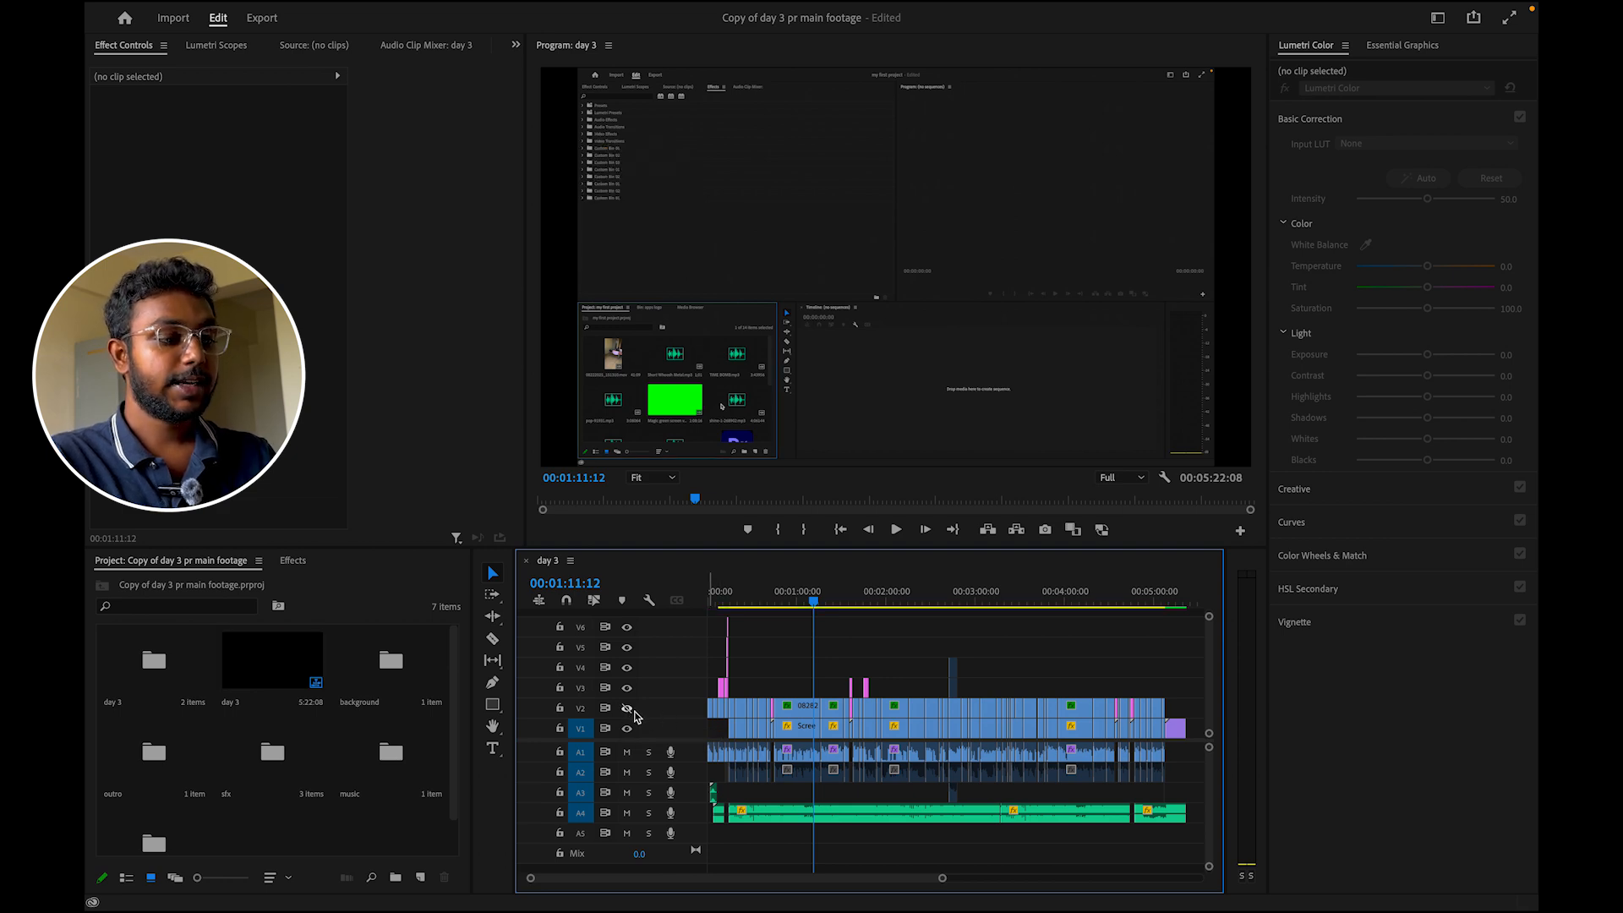
click(627, 708)
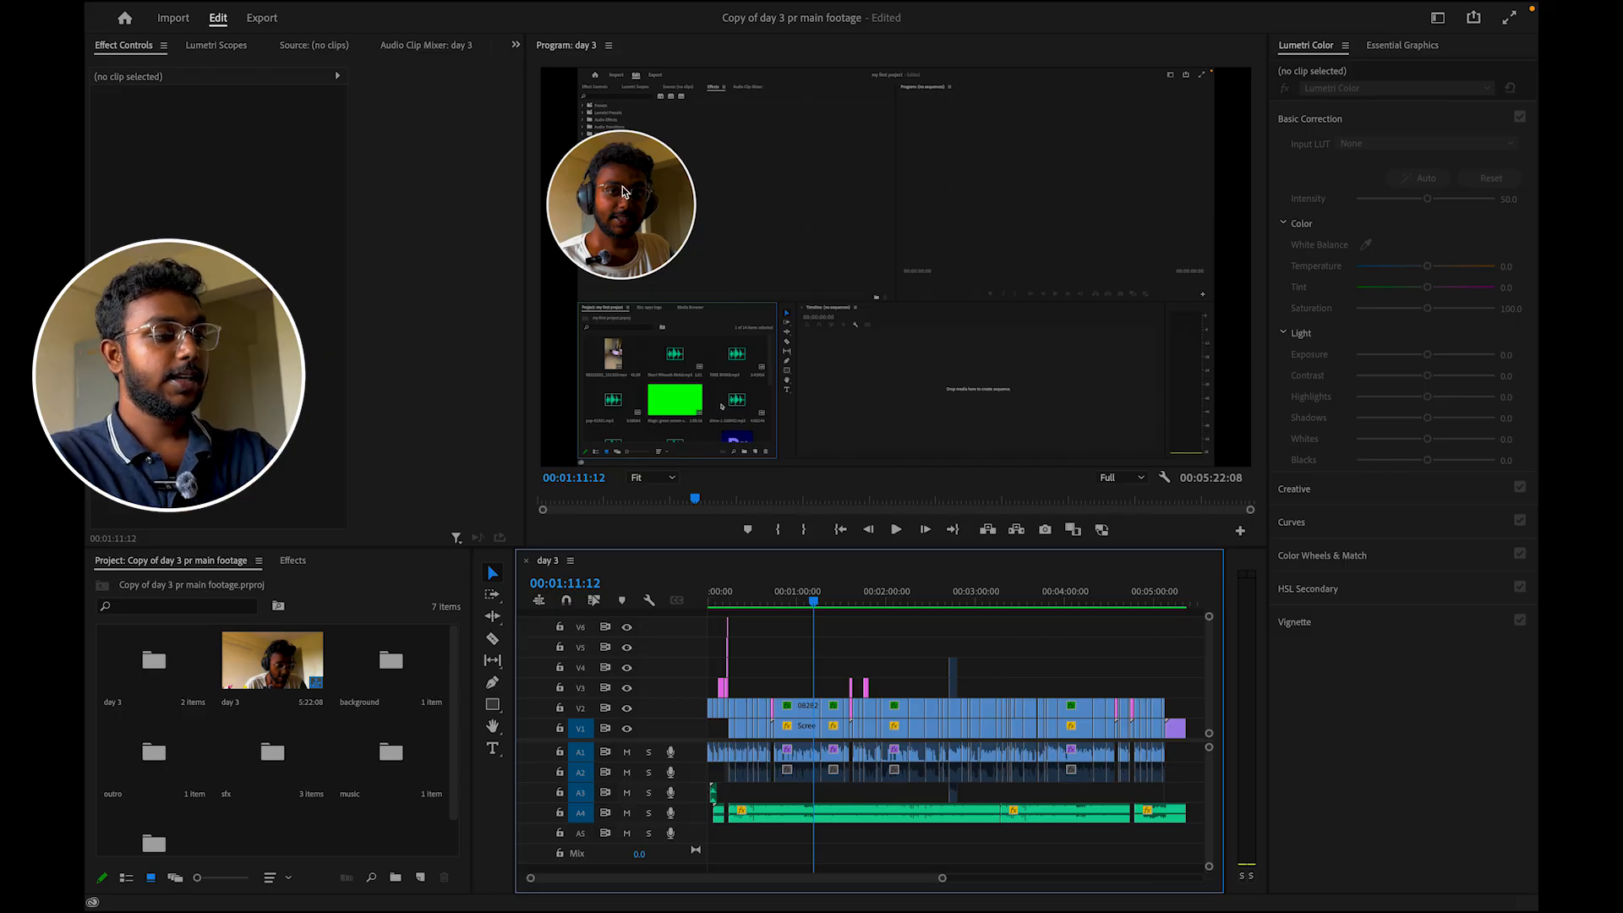
click(627, 708)
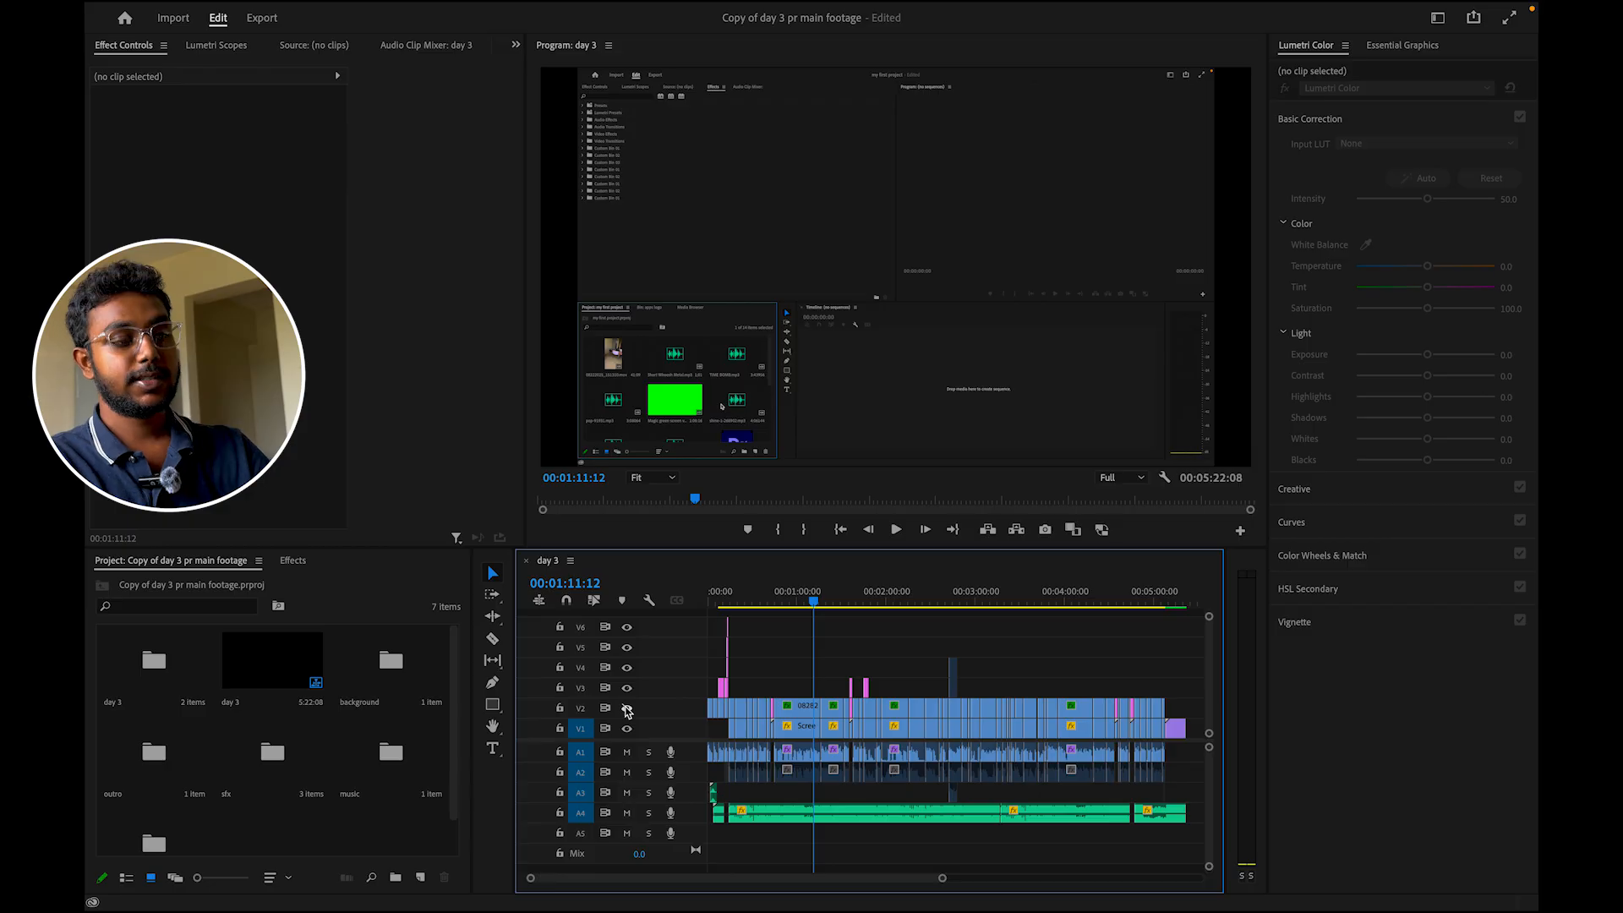
click(627, 708)
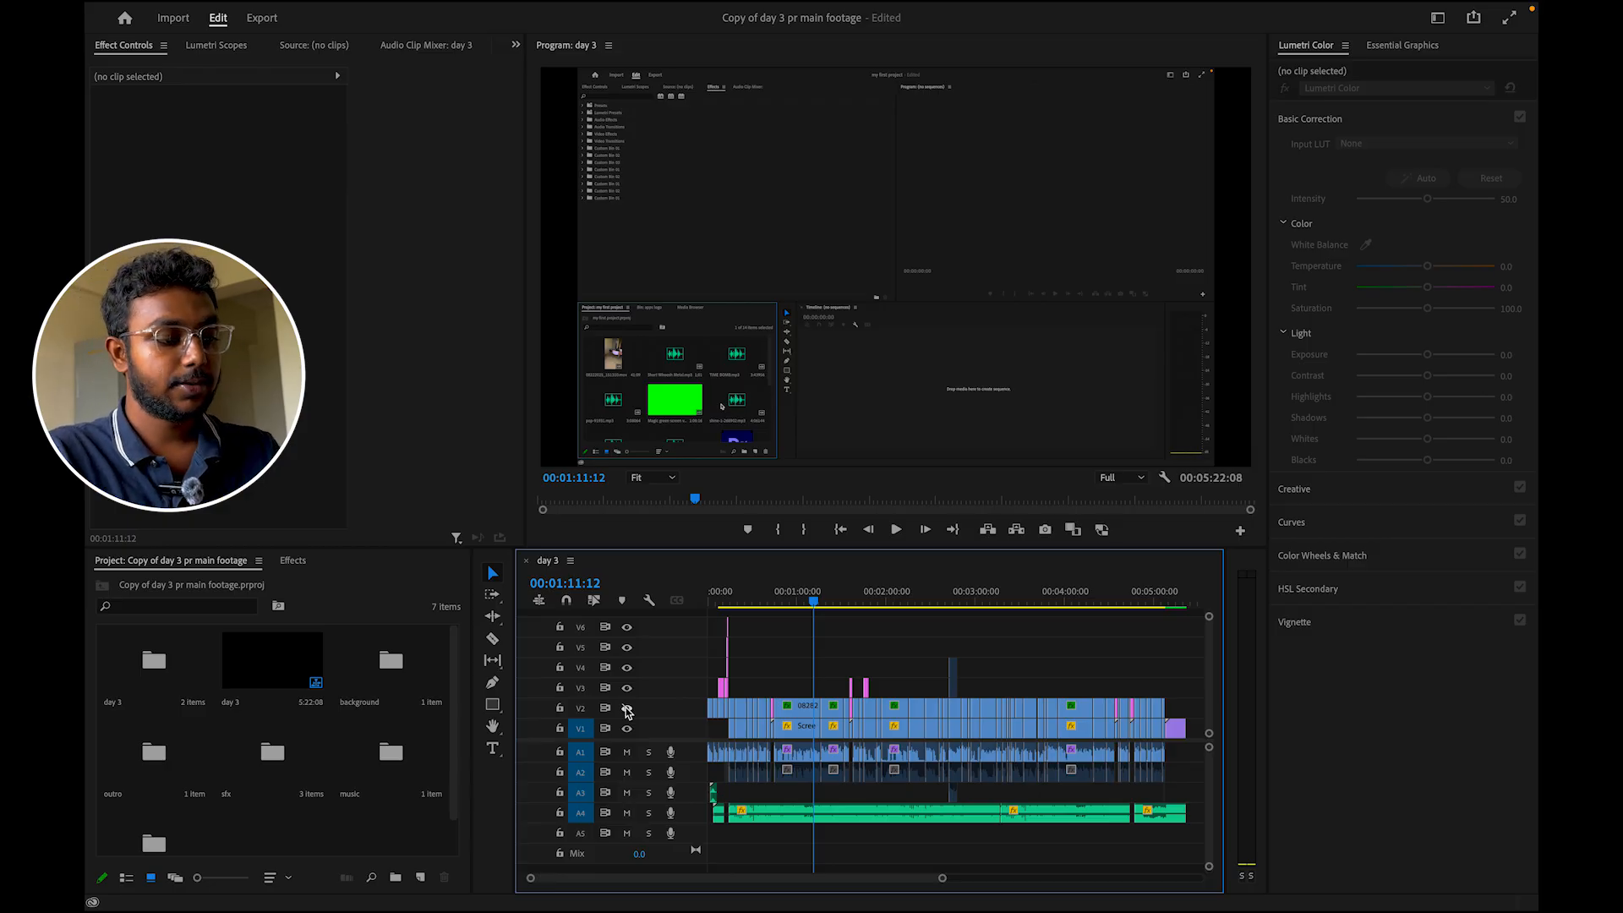
- Zoom the day 3 timeline in to the clips around the playhead and back out to the whole sequence
scroll(798, 670, up, 1)
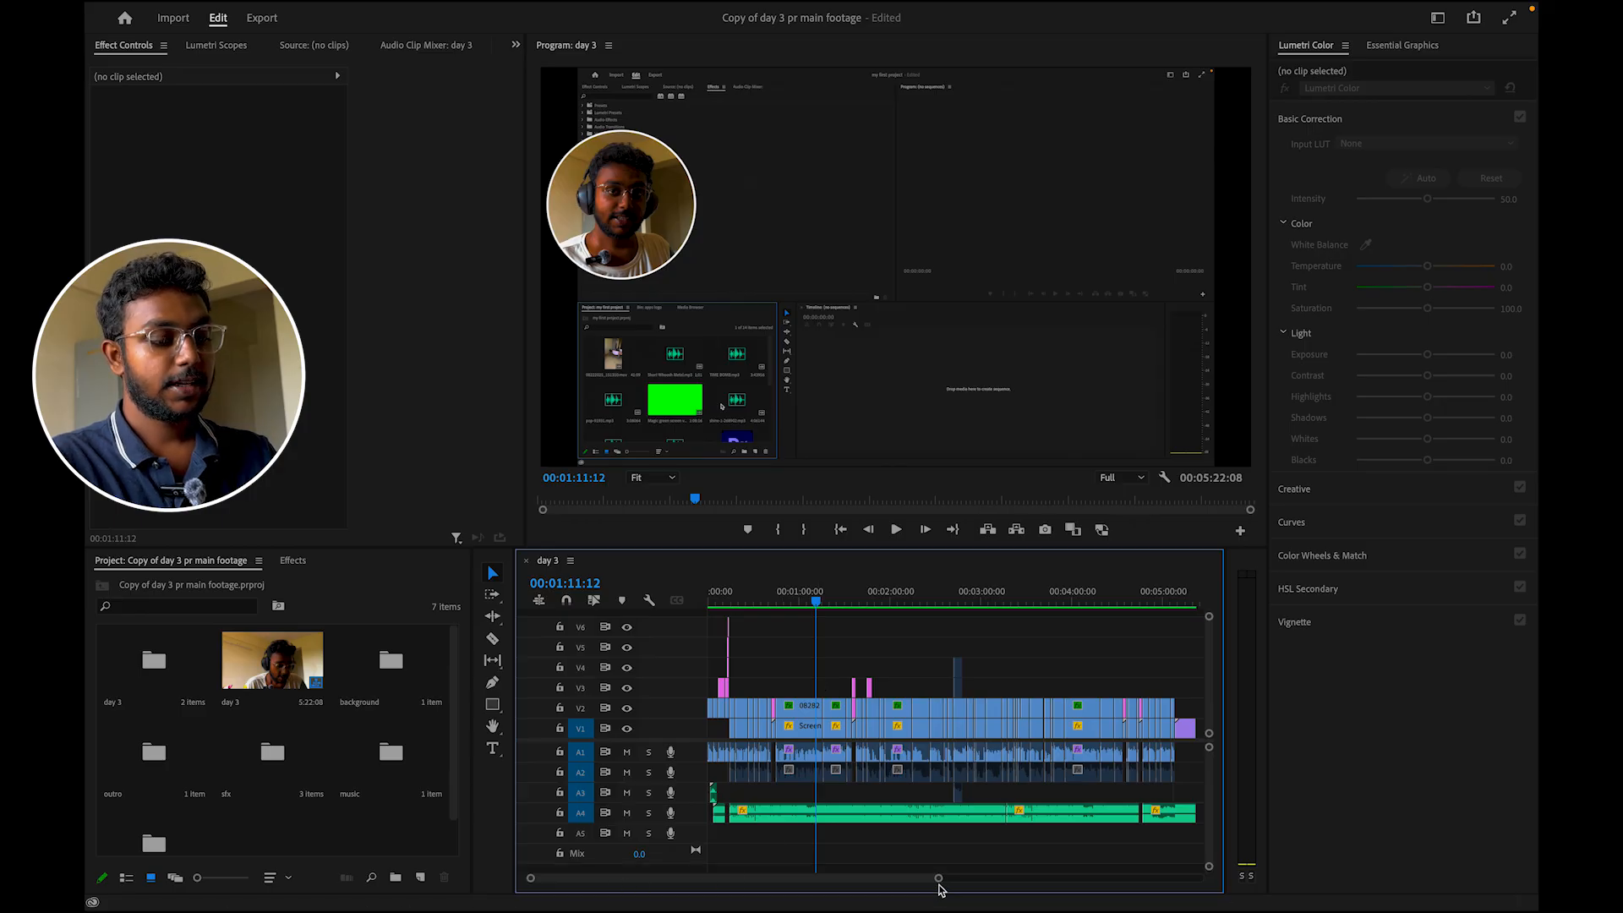
drag(939, 882, 810, 884)
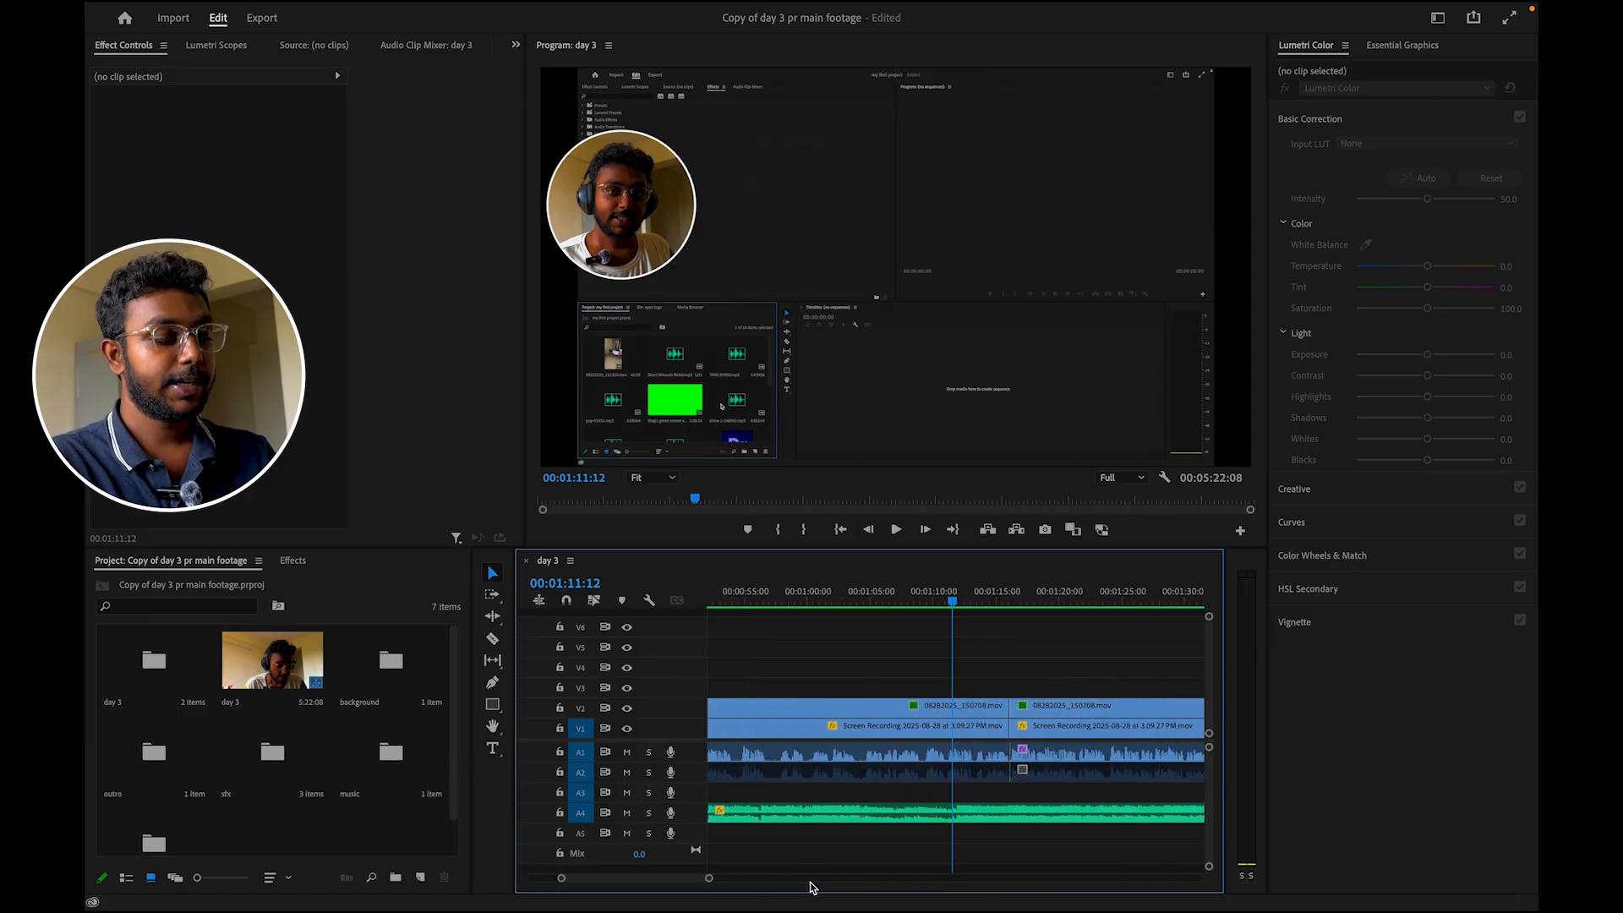
drag(707, 880, 961, 879)
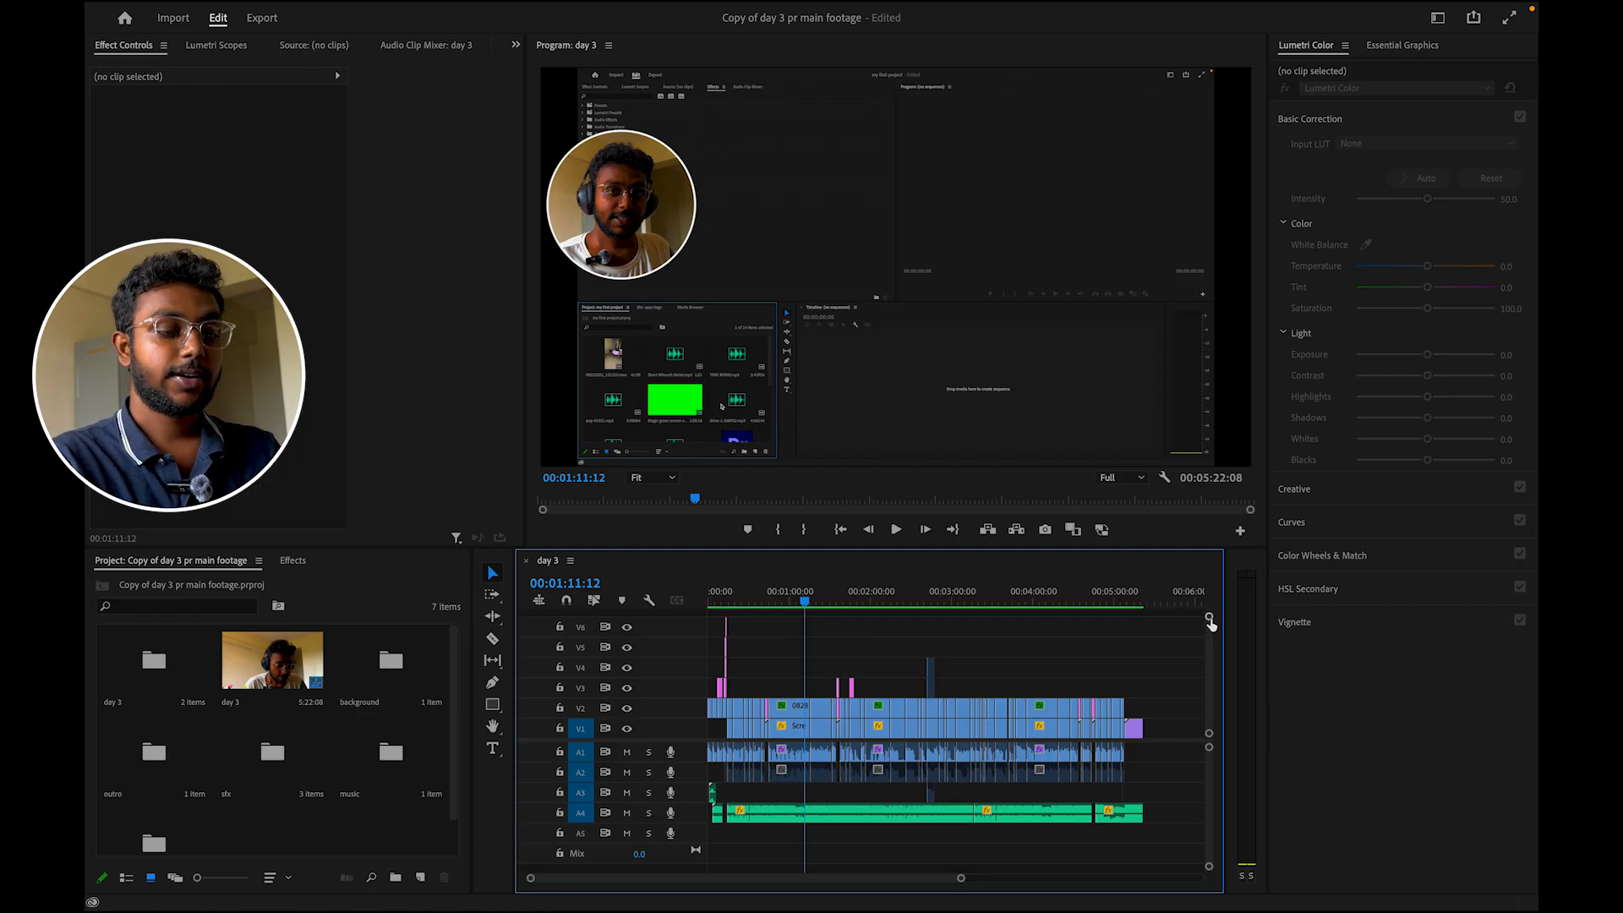
- Enlarge the video and audio track heights in the timeline and shrink both back to compact rows
drag(1211, 623, 1214, 653)
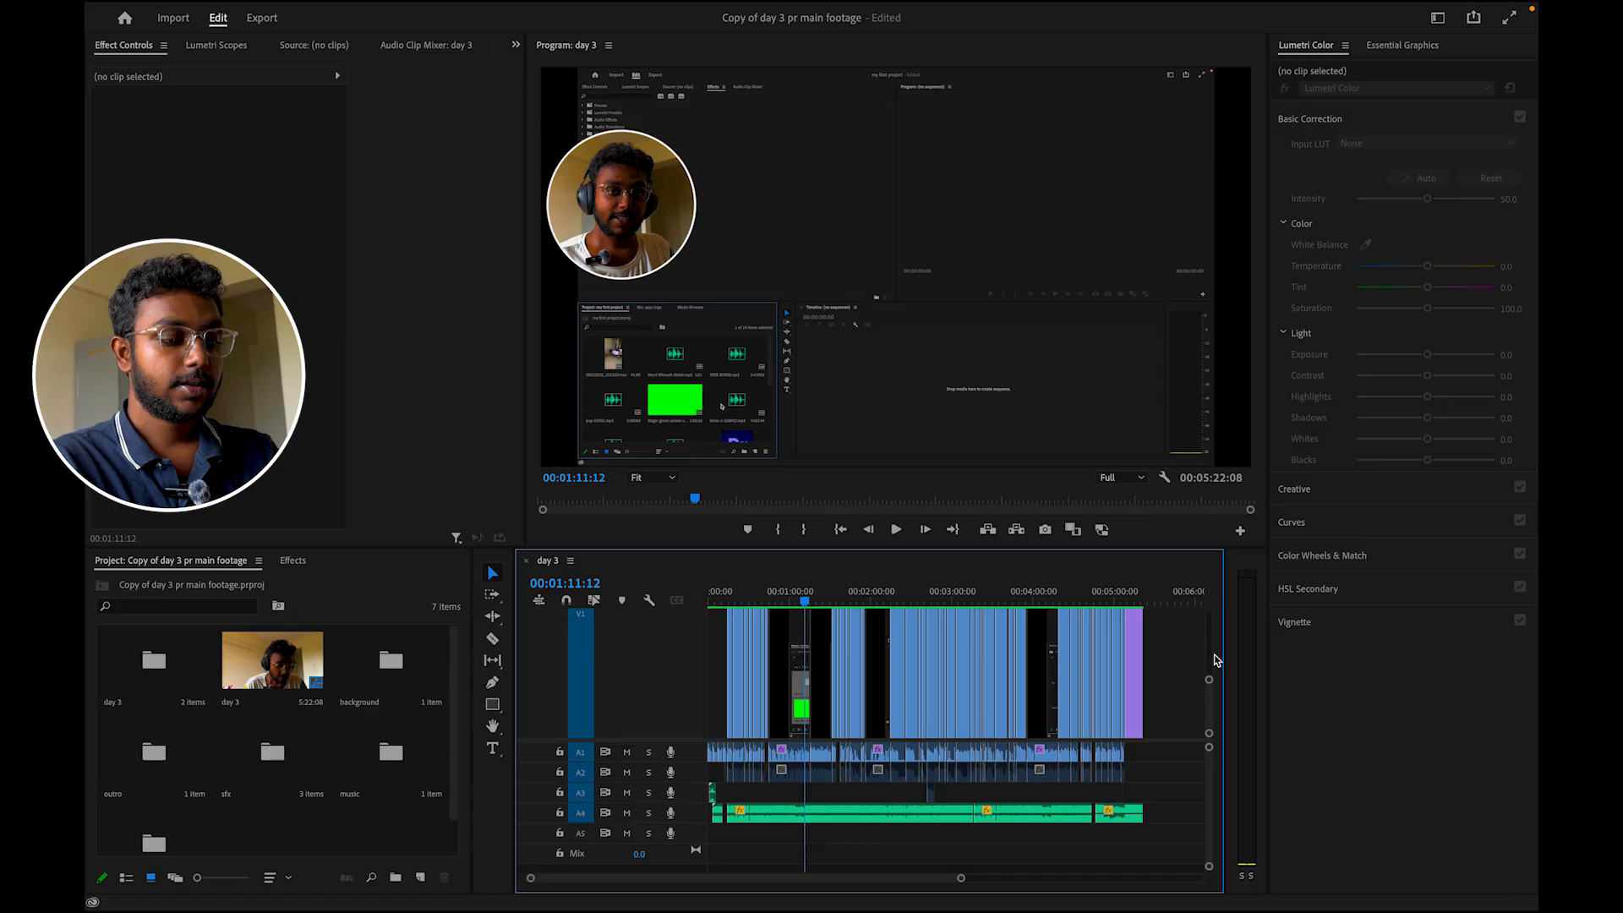
drag(1208, 678, 1220, 600)
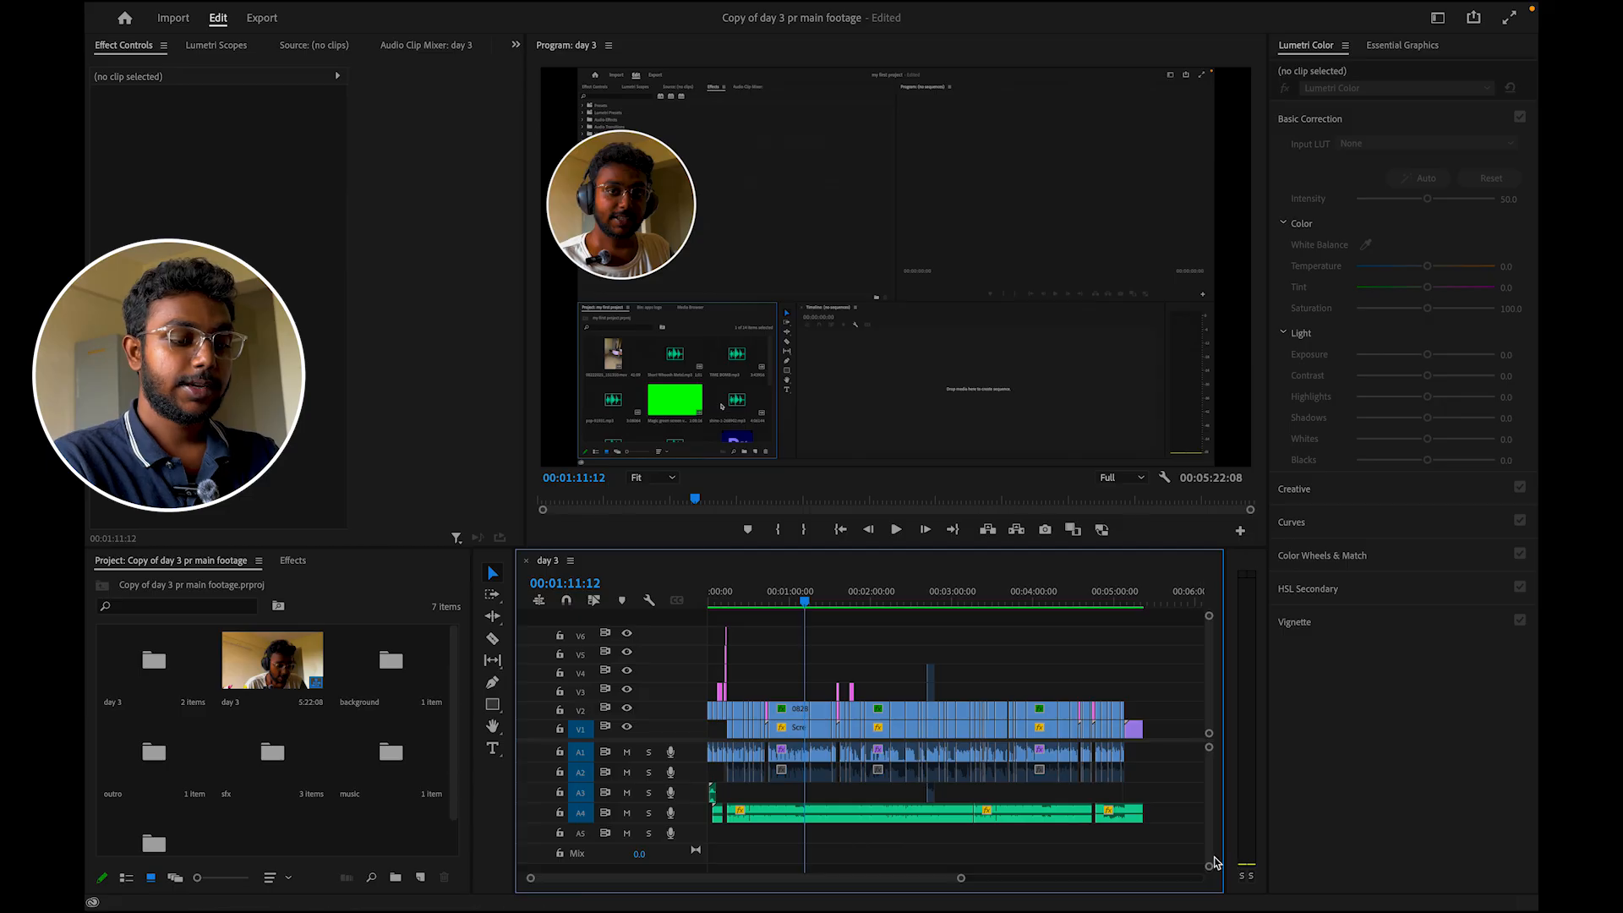
drag(1209, 870, 1213, 841)
drag(1212, 820, 1208, 866)
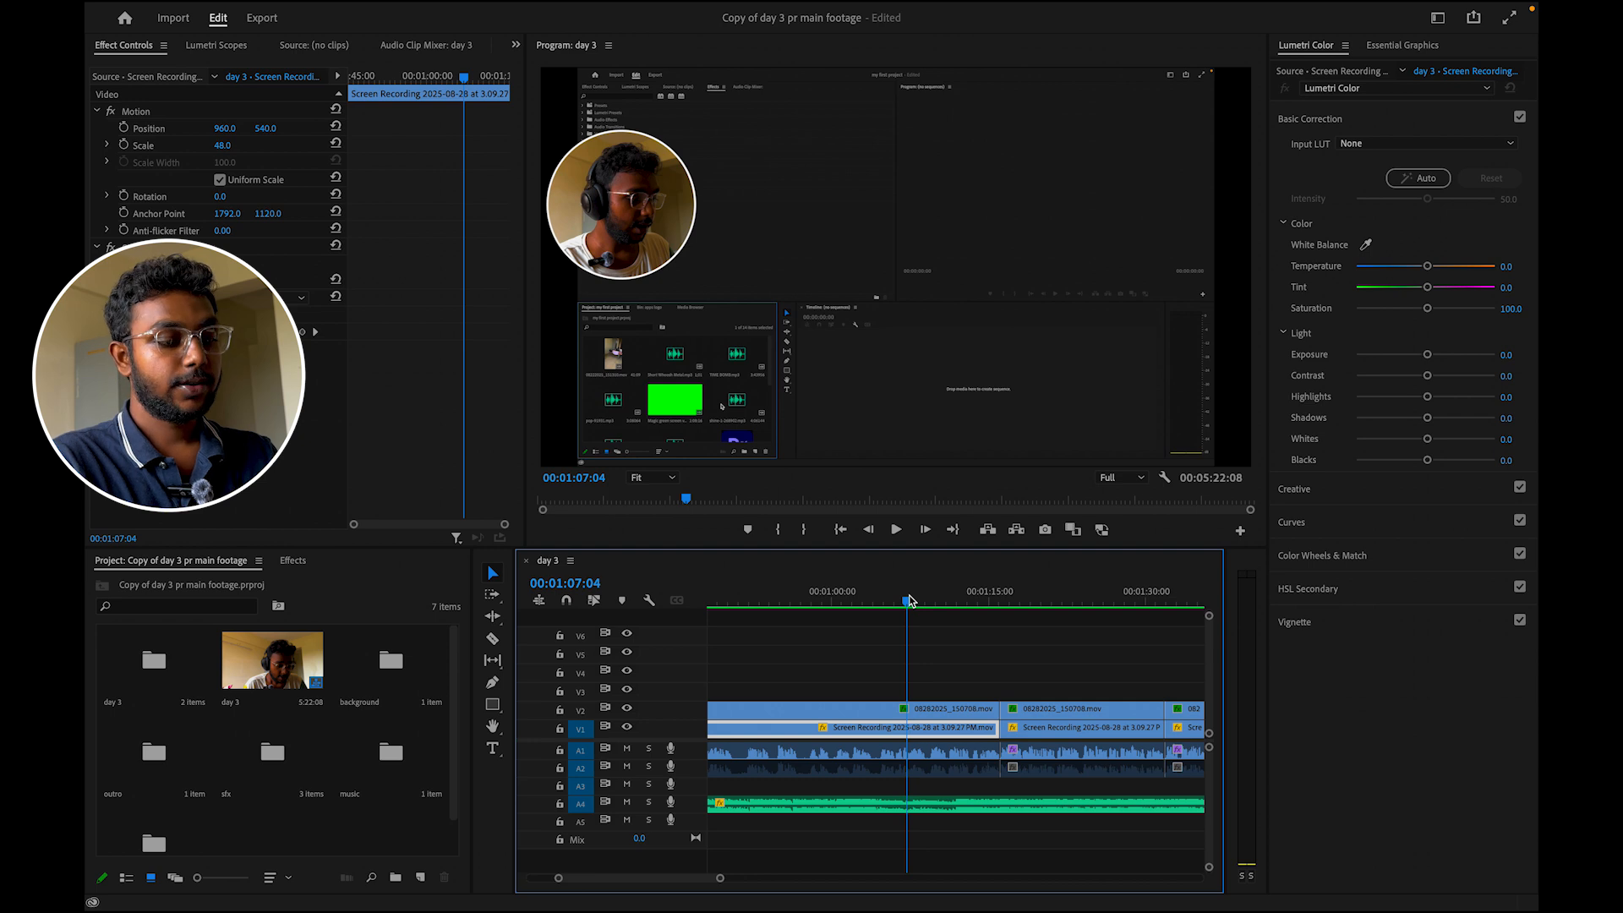
- Play the day 3 sequence from 00:01:07:04 in the Program monitor
key(space)
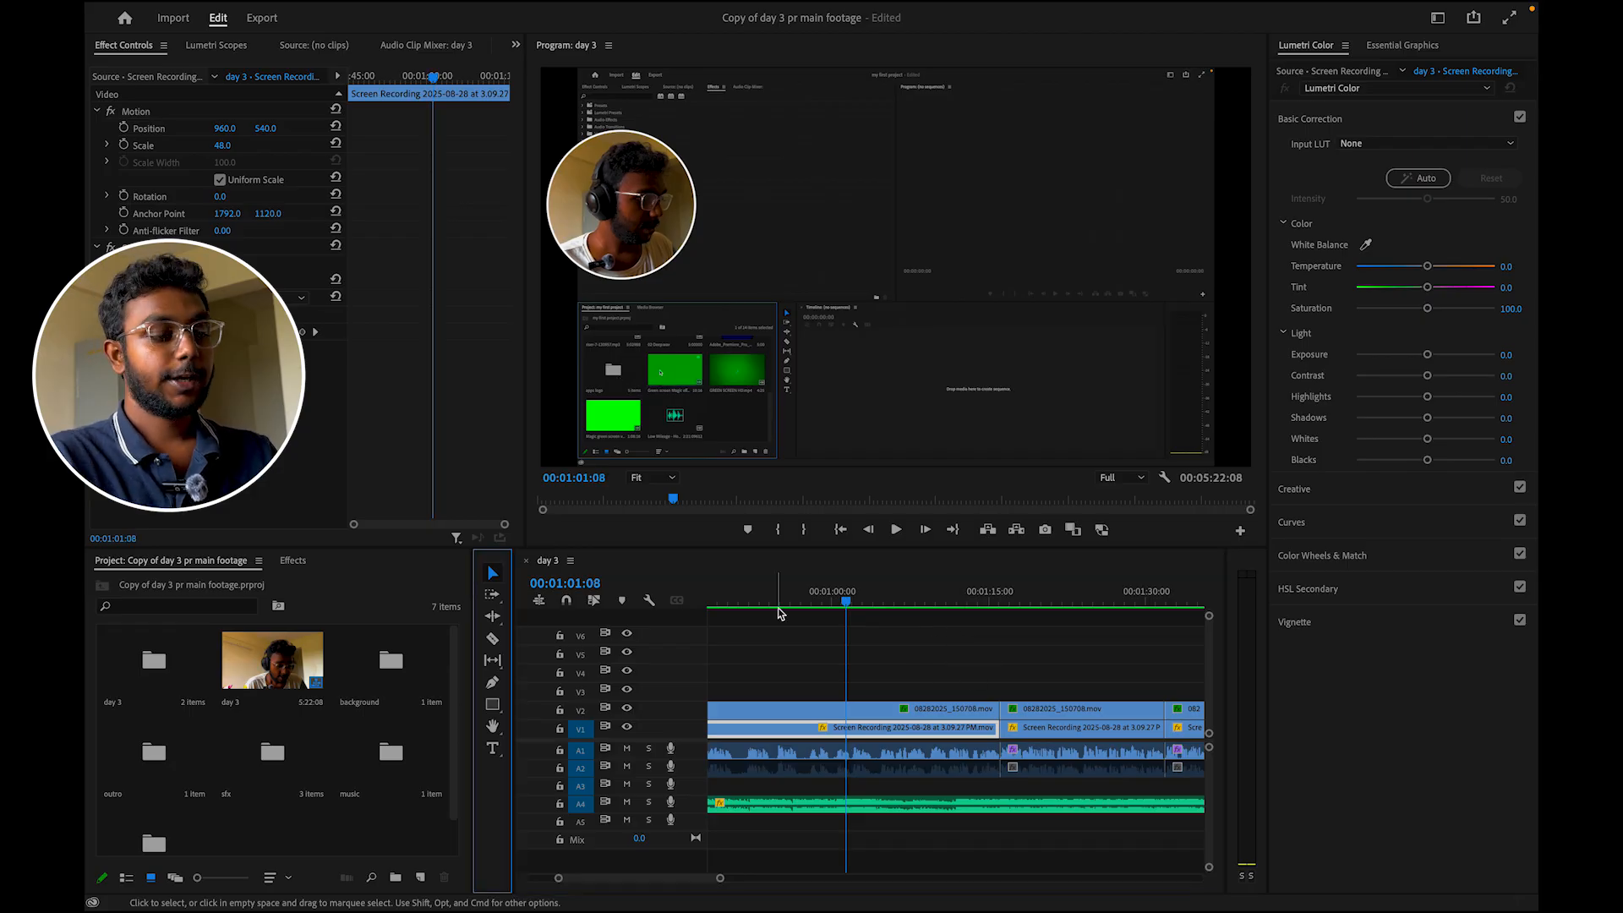
click(782, 562)
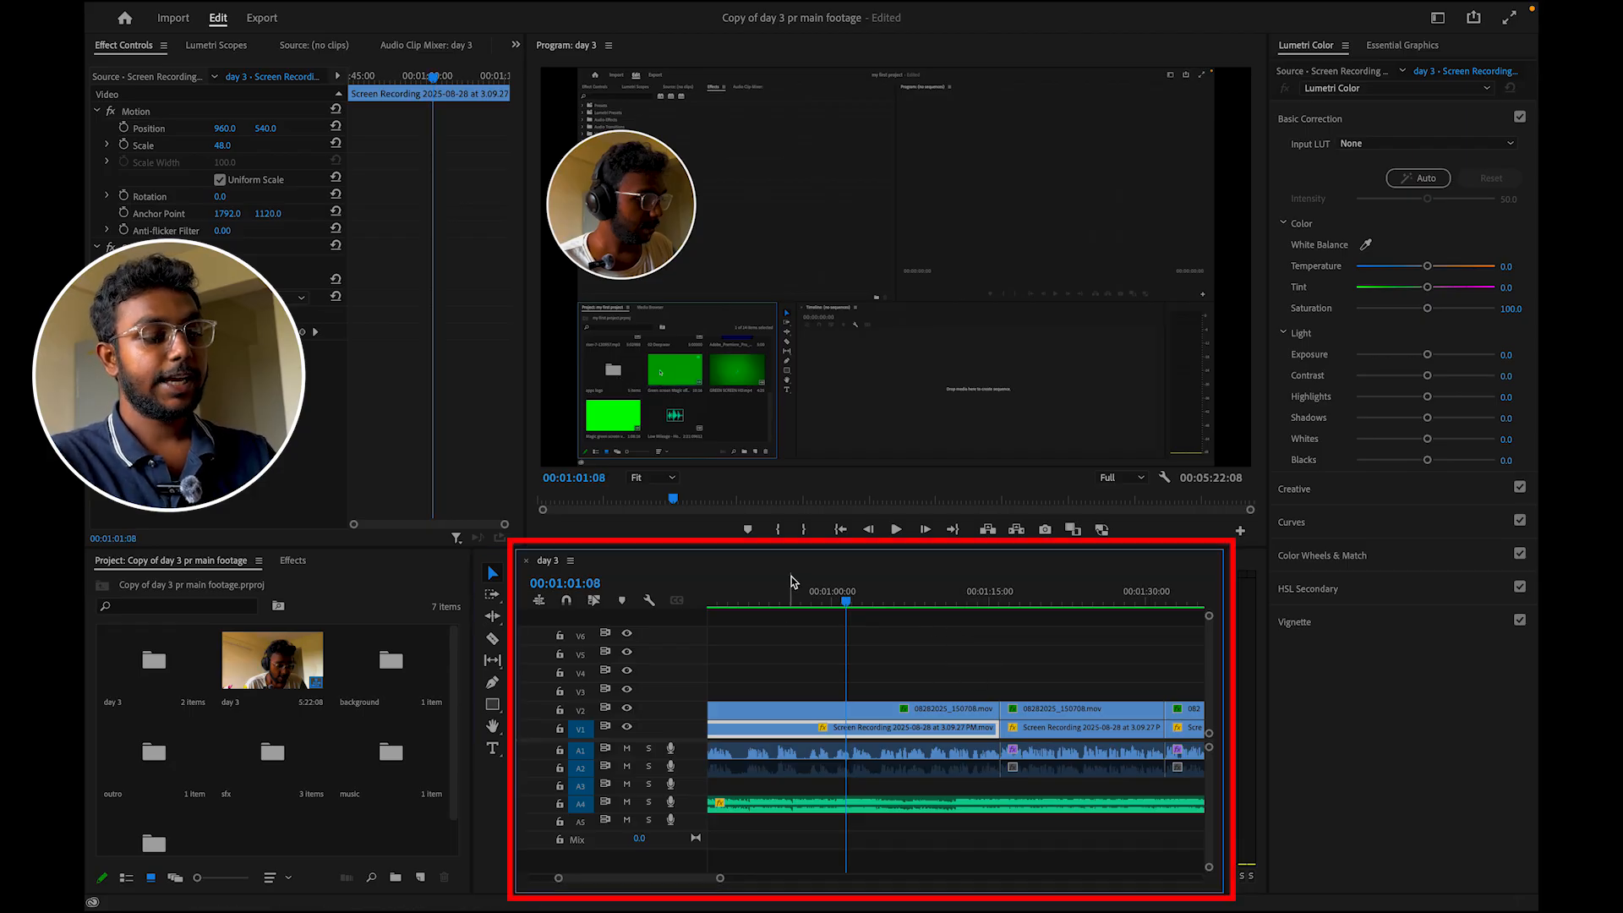
click(345, 578)
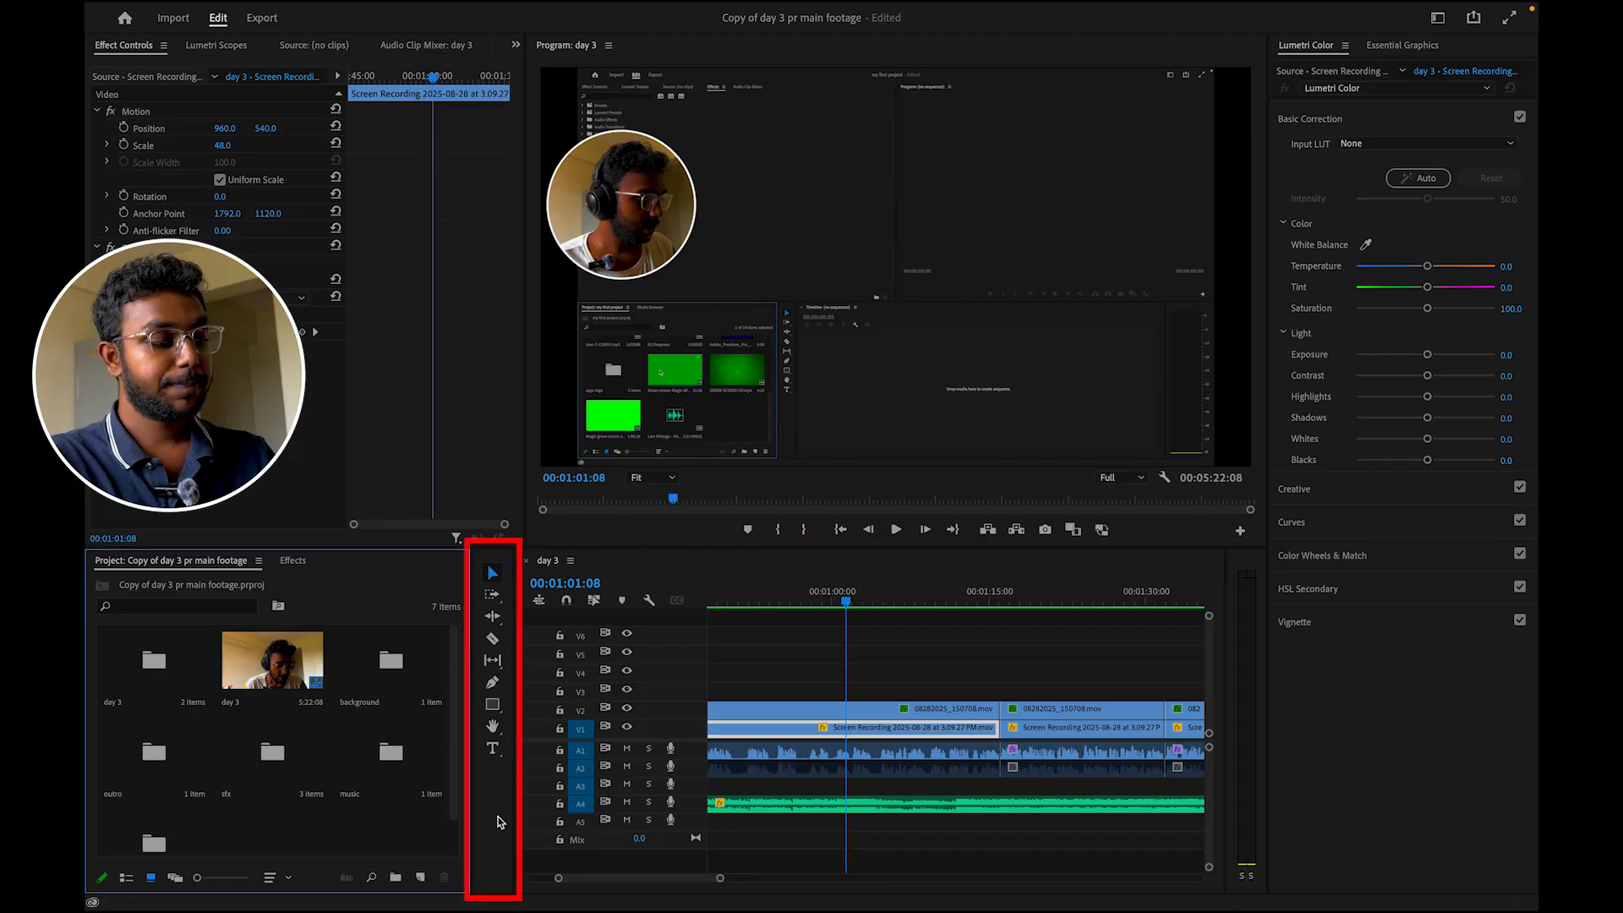
click(494, 578)
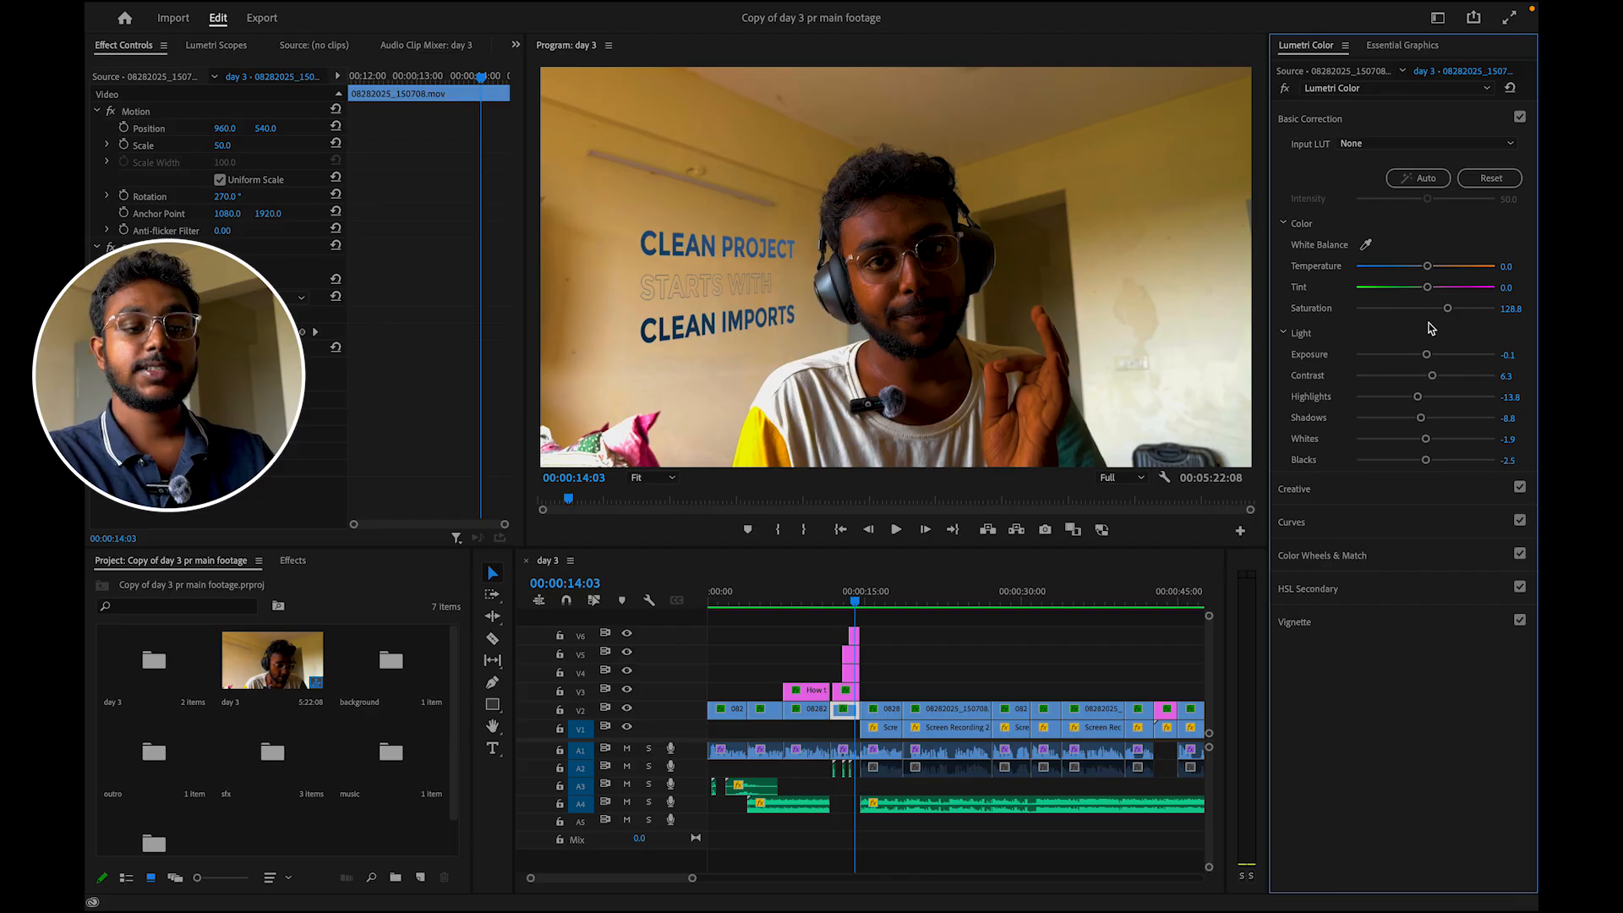
- Push the clip's Lumetri settings to saturation 9.3, temperature and tint 100, exposure 3.8, contrast -100, highlights 67.4, shadows -62.8, whites 64 and blacks -62.8
drag(1447, 312, 1364, 310)
drag(1427, 267, 1533, 284)
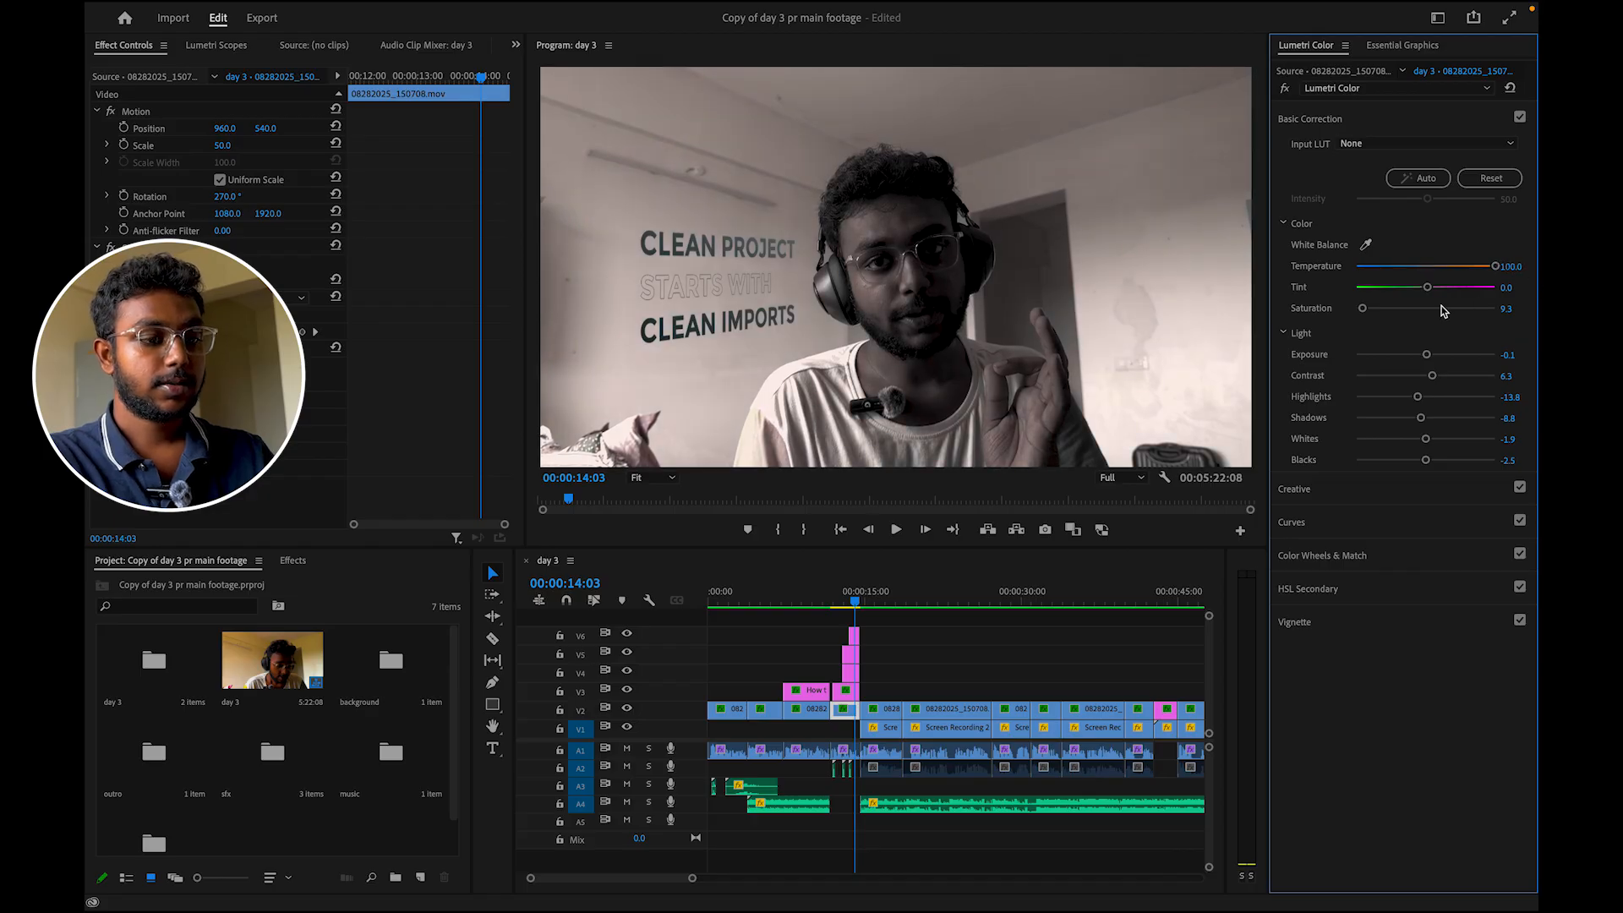
drag(1430, 287, 1509, 317)
drag(1426, 354, 1237, 395)
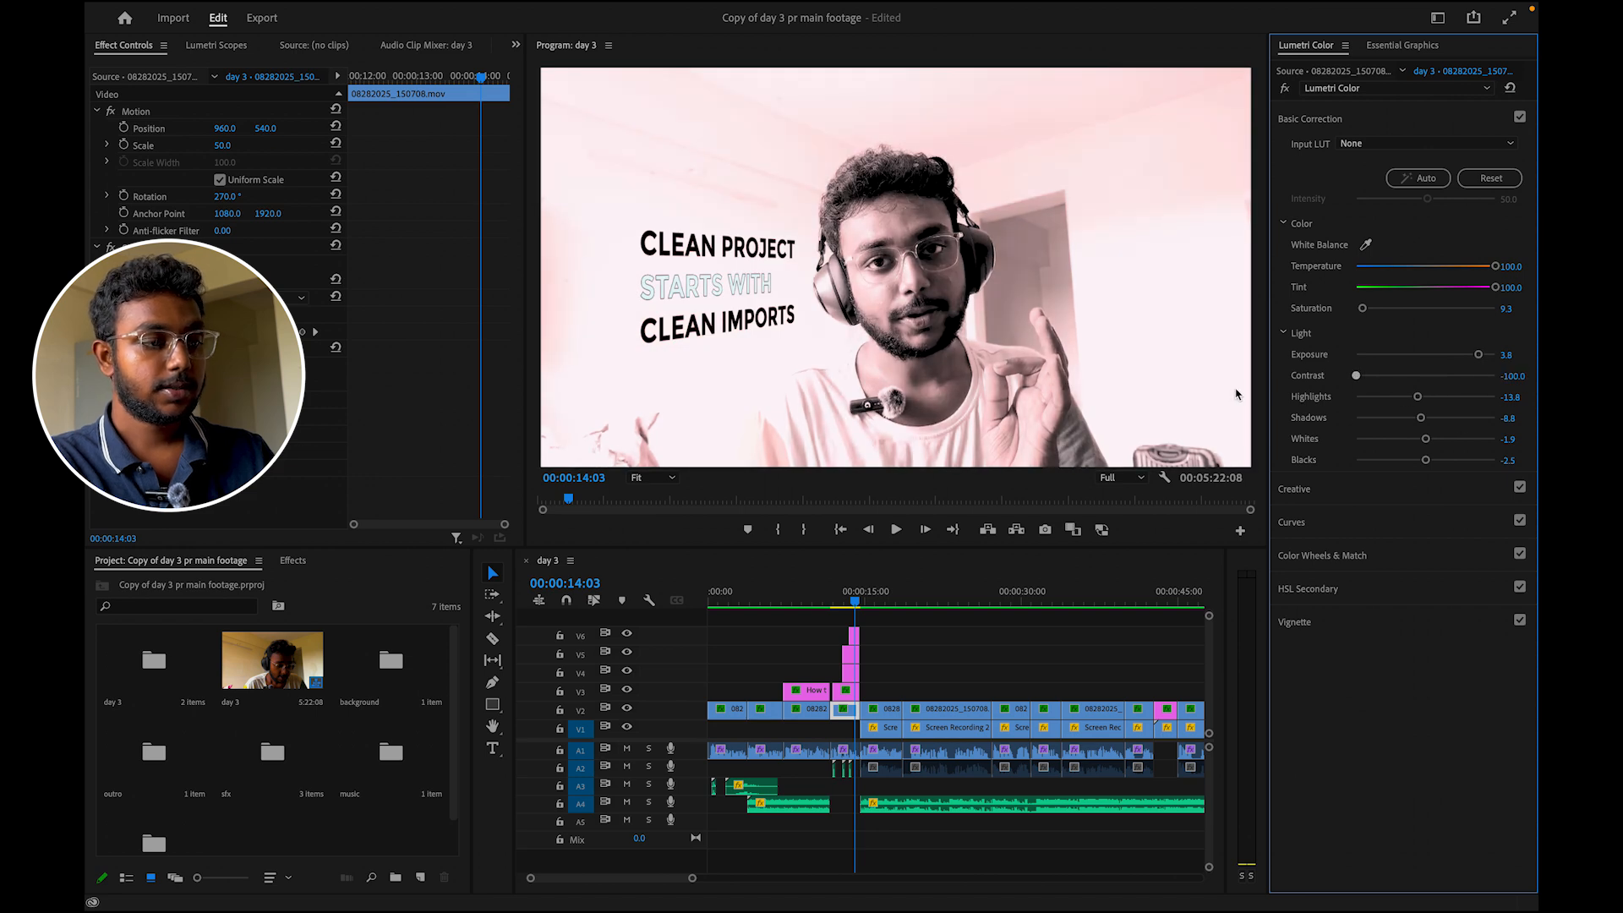
drag(1418, 397, 1383, 460)
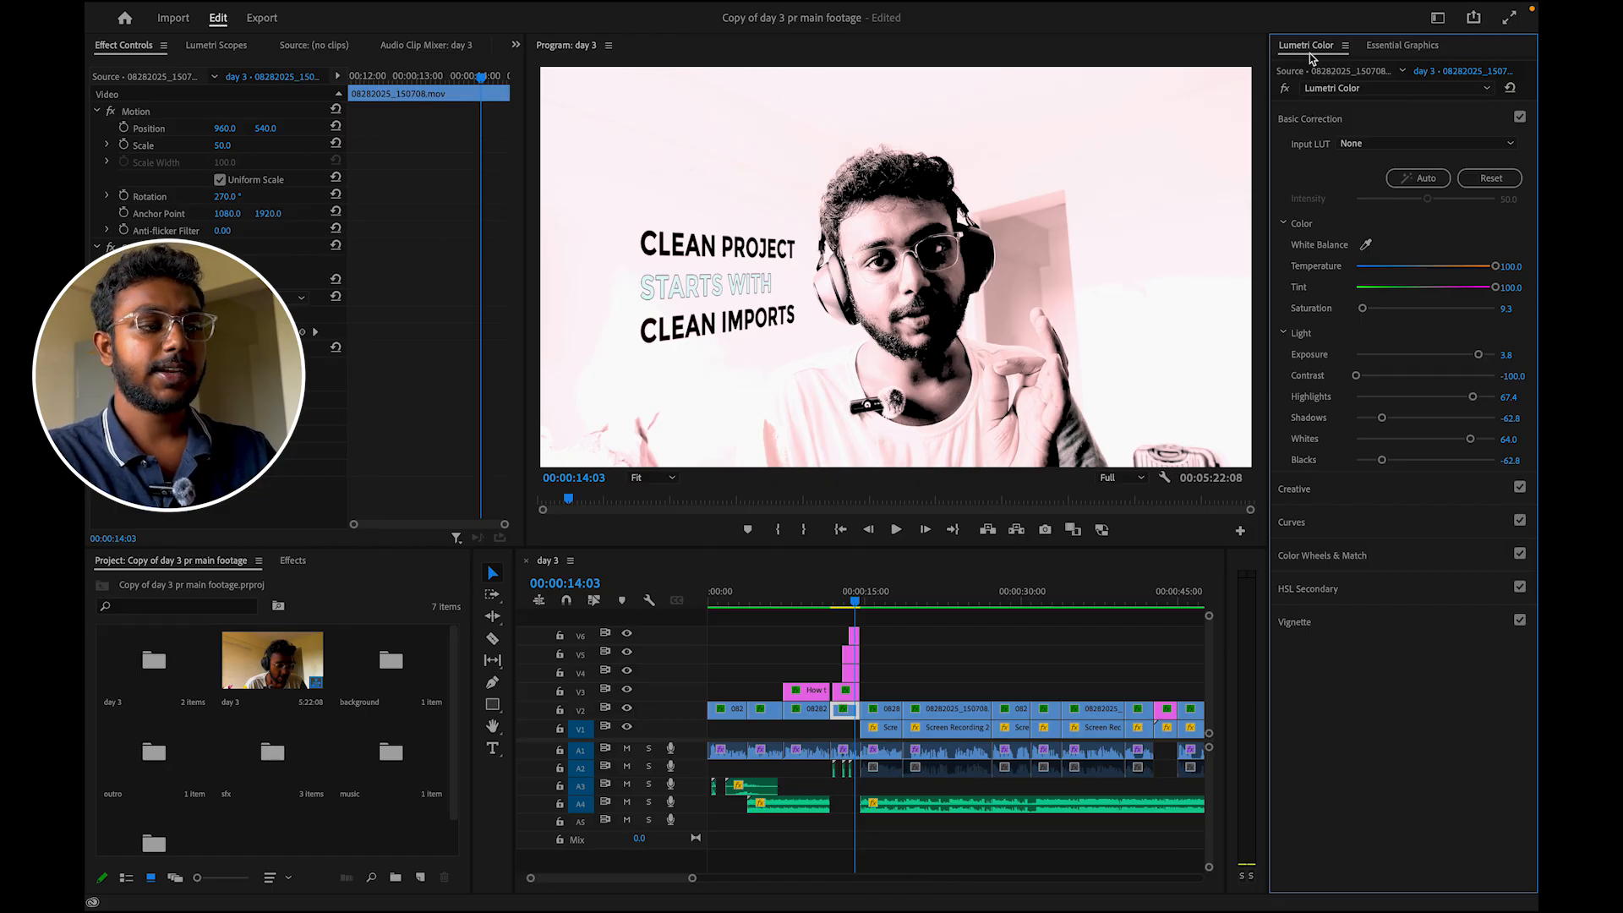
- Look over the list of panels that can be shown, including Lumetri Color, without changing any of them
click(612, 11)
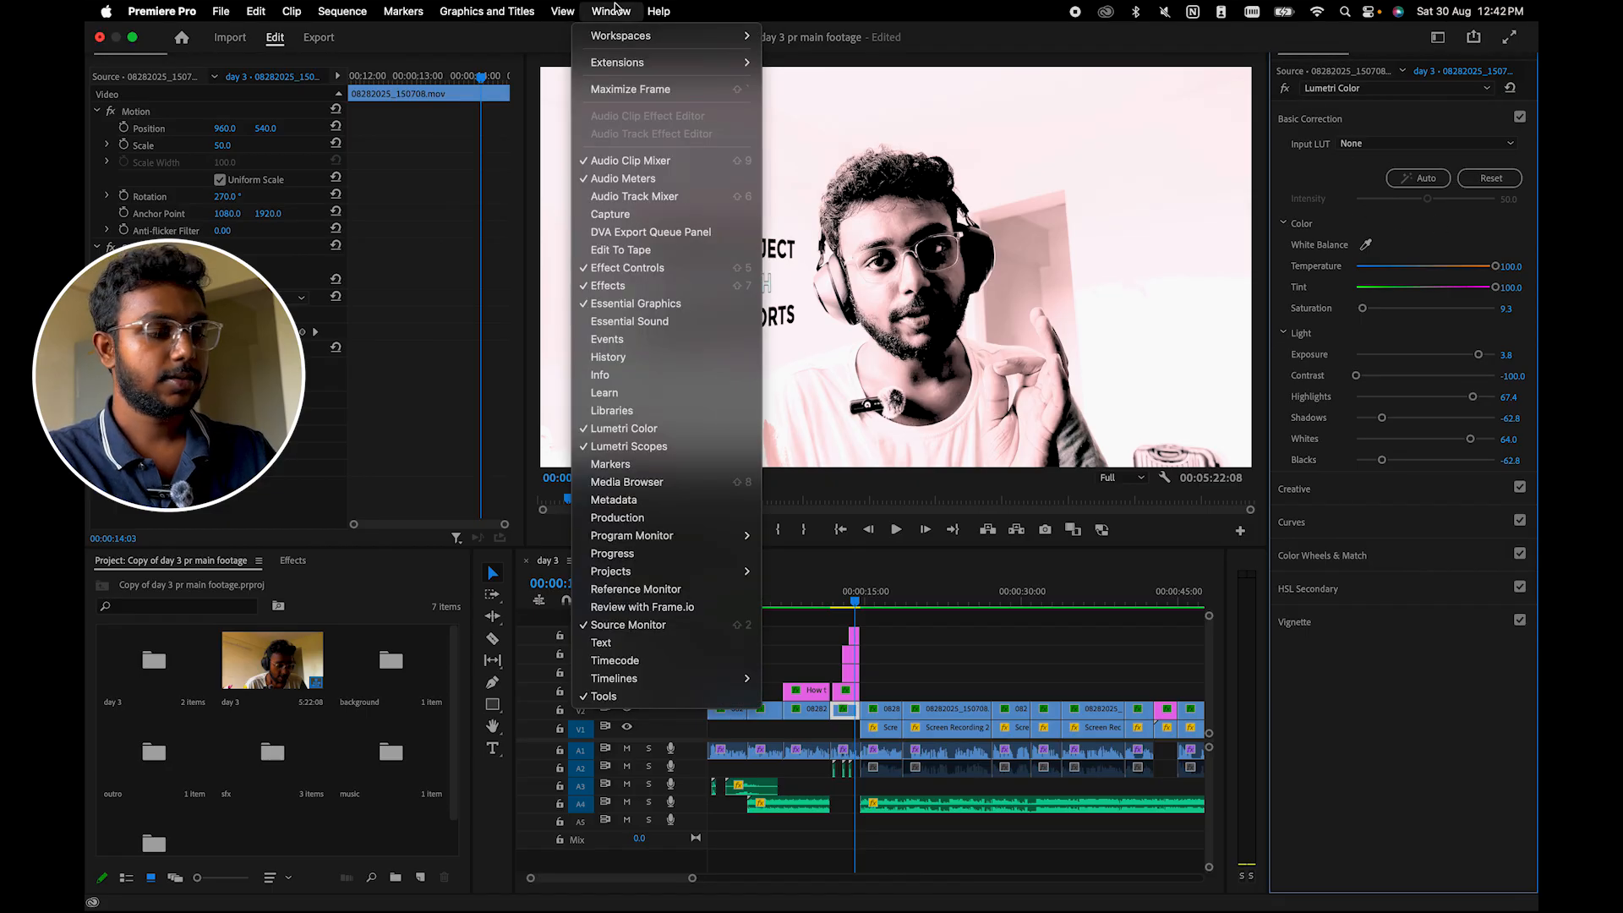
click(1418, 121)
- Undo all of the Lumetri basic correction changes made to the clip at 00:00:14:03
key(super+z)
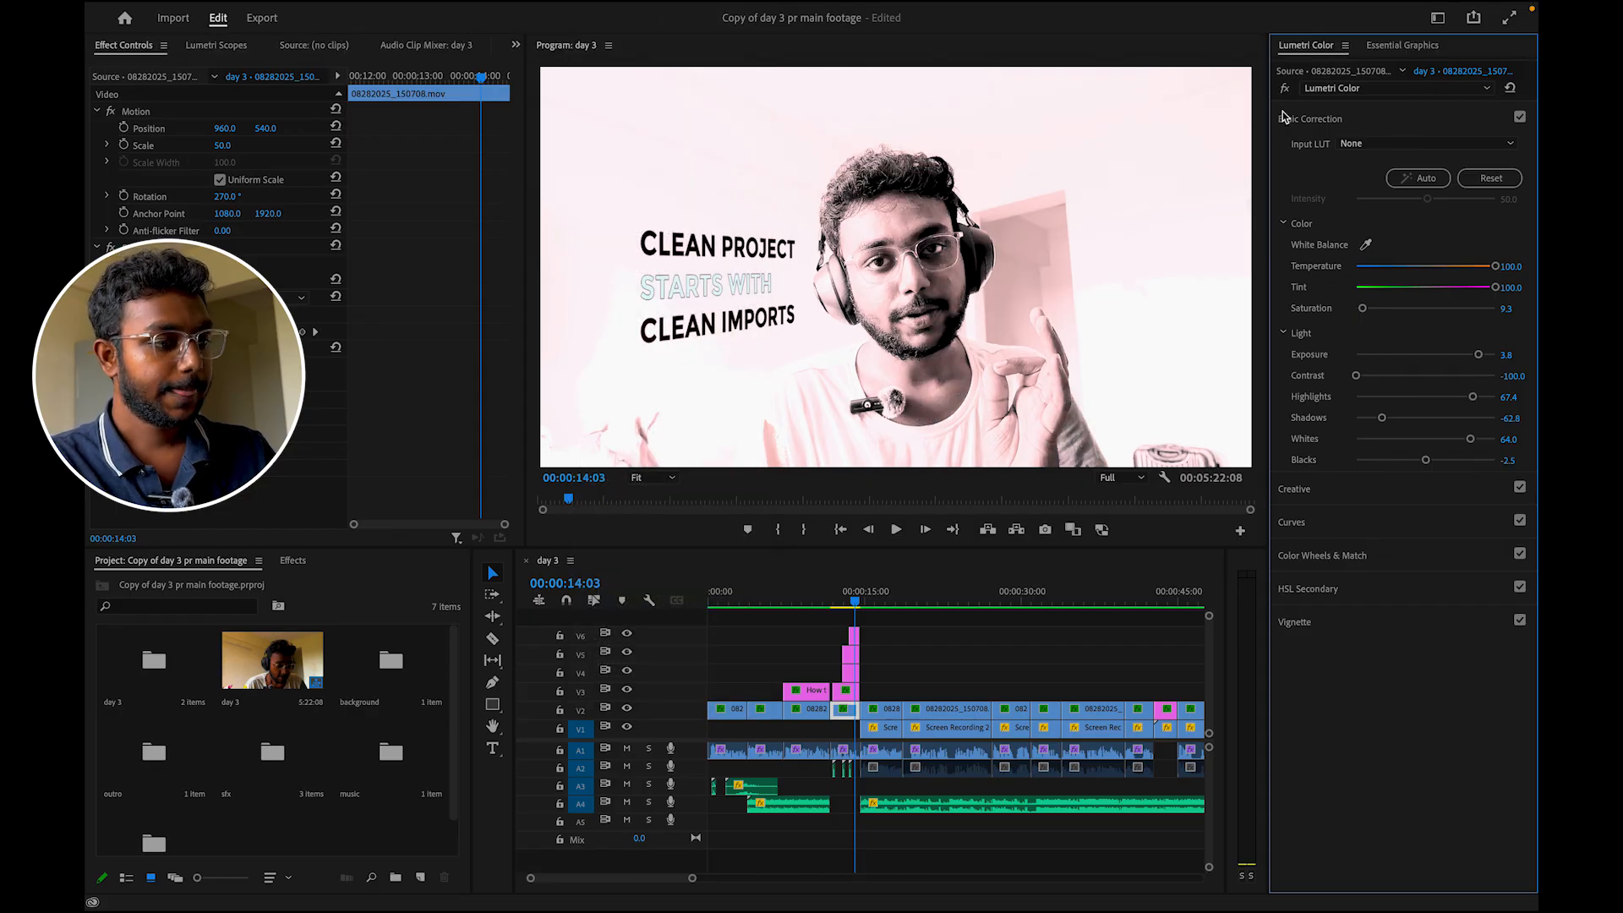
key(super+z)
key(super+z)
key(super+z)
key(super+z)
key(super+z)
key(super+z)
key(super+z)
key(super+z)
key(super+z)
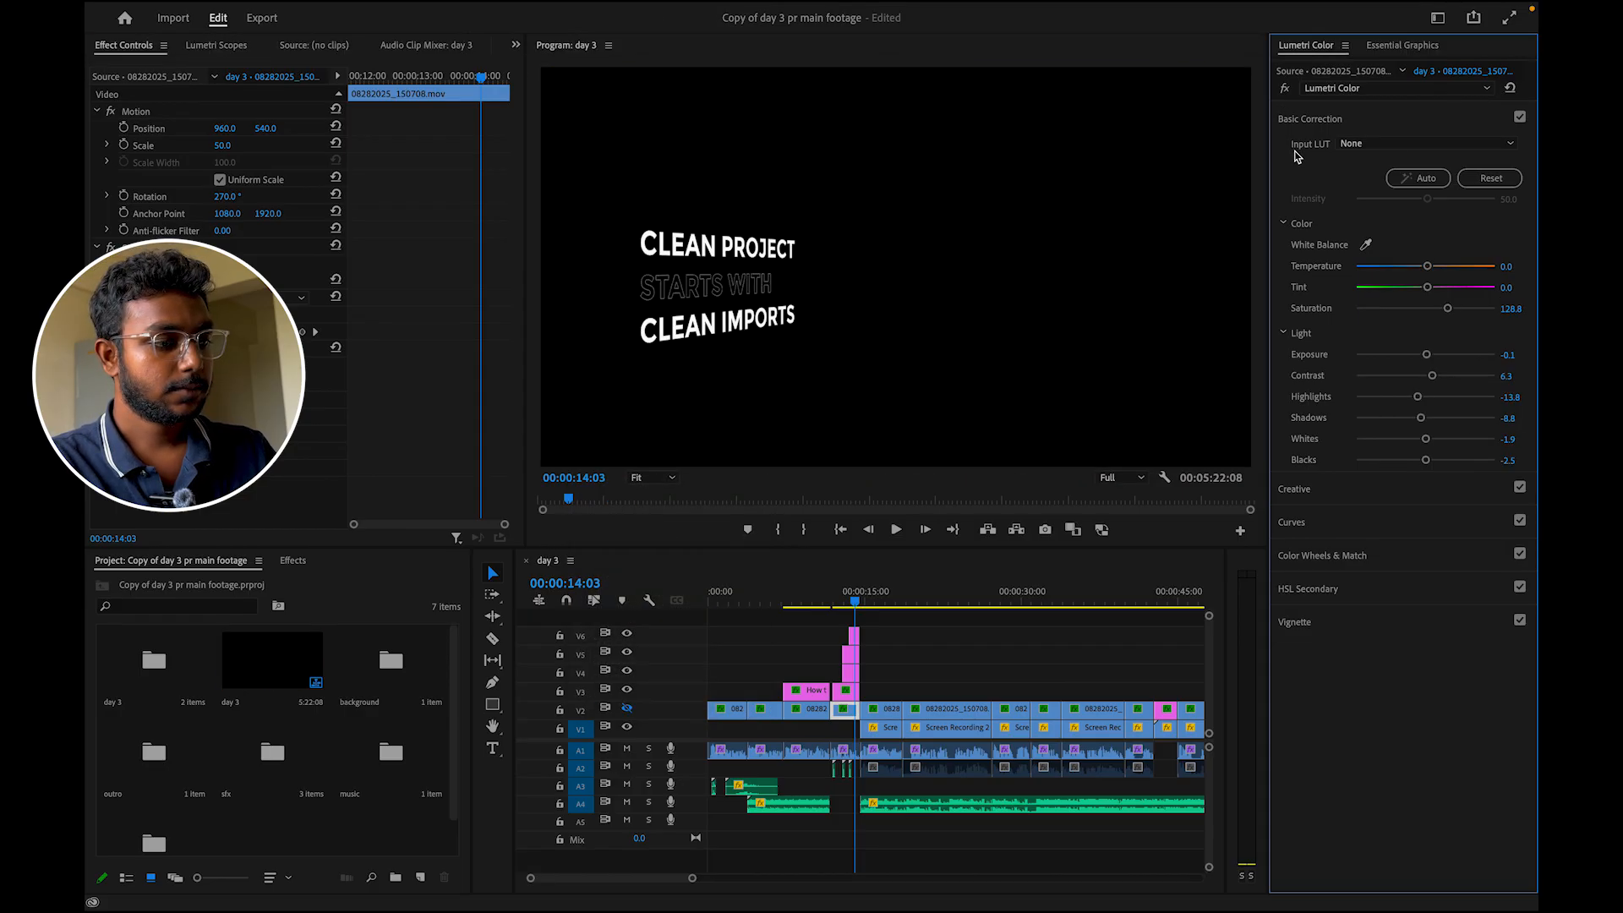
key(super+z)
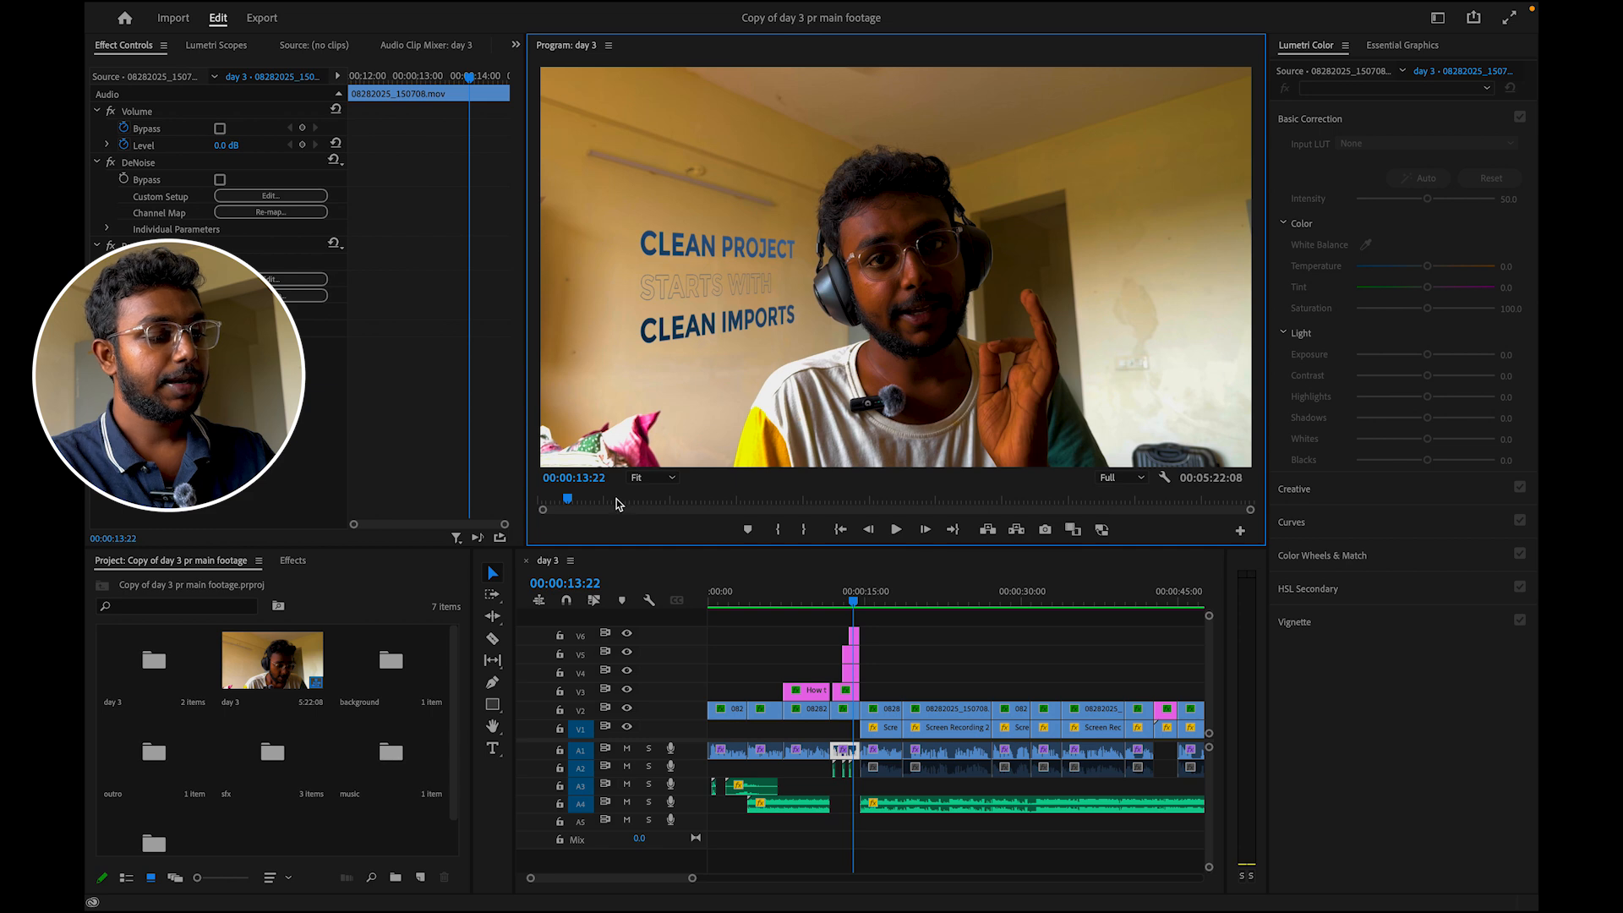
- Scrub through the day 3 sequence in the Program monitor to 00:02:34:09
drag(616, 504, 878, 501)
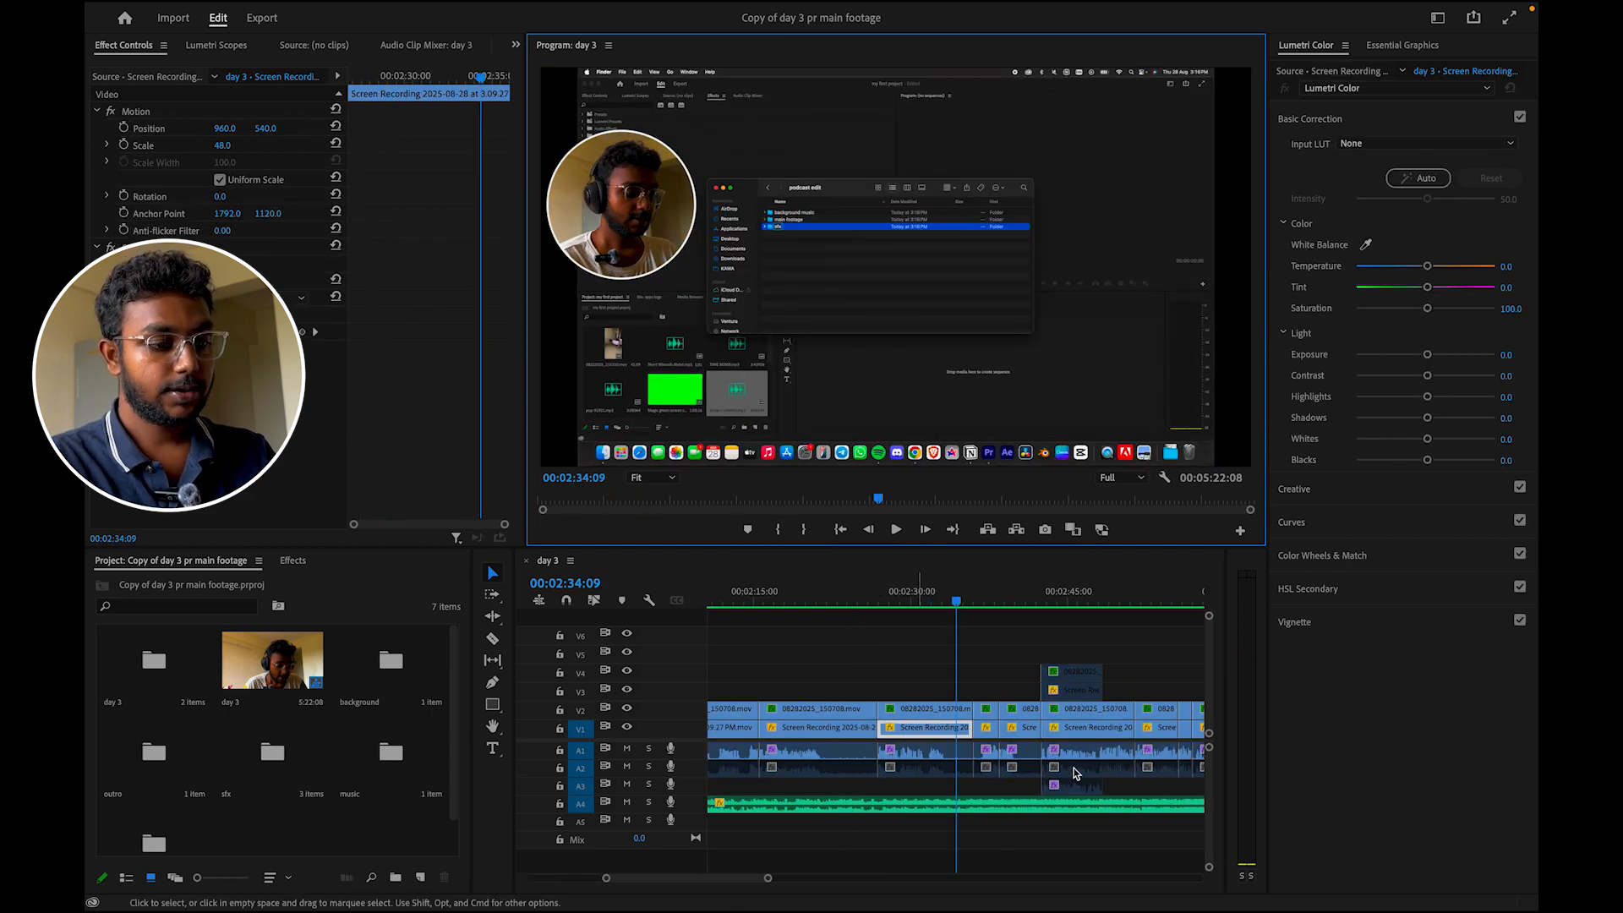
drag(1251, 511, 1310, 511)
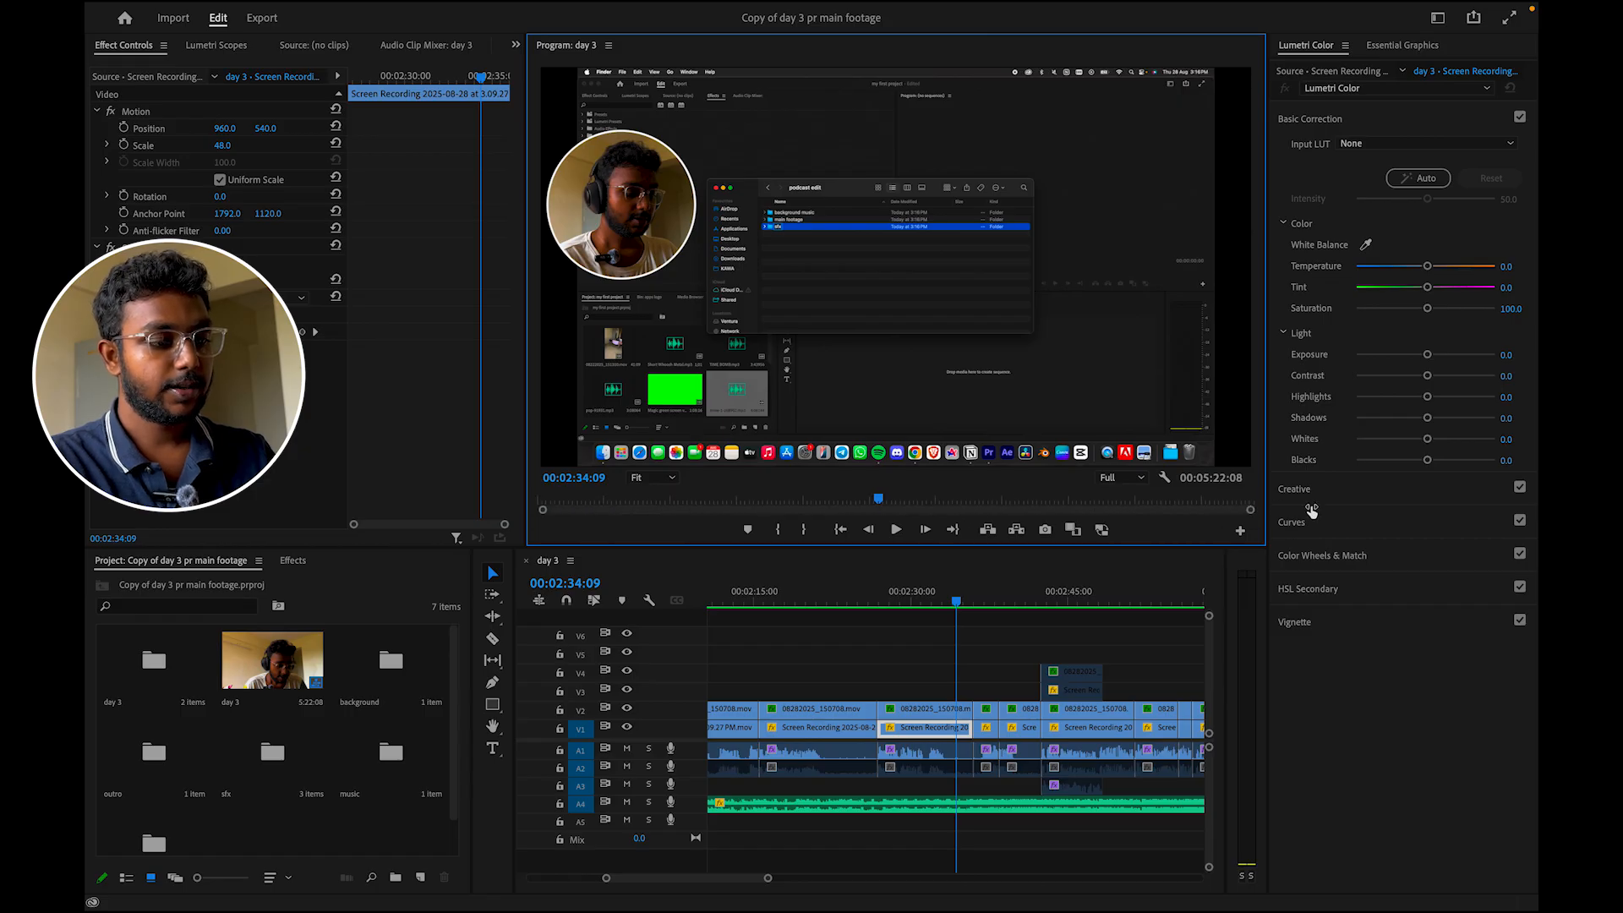
- Preview the Program monitor at 10%, 50%, 150% and 400% magnification, and restore it to Fit
click(656, 481)
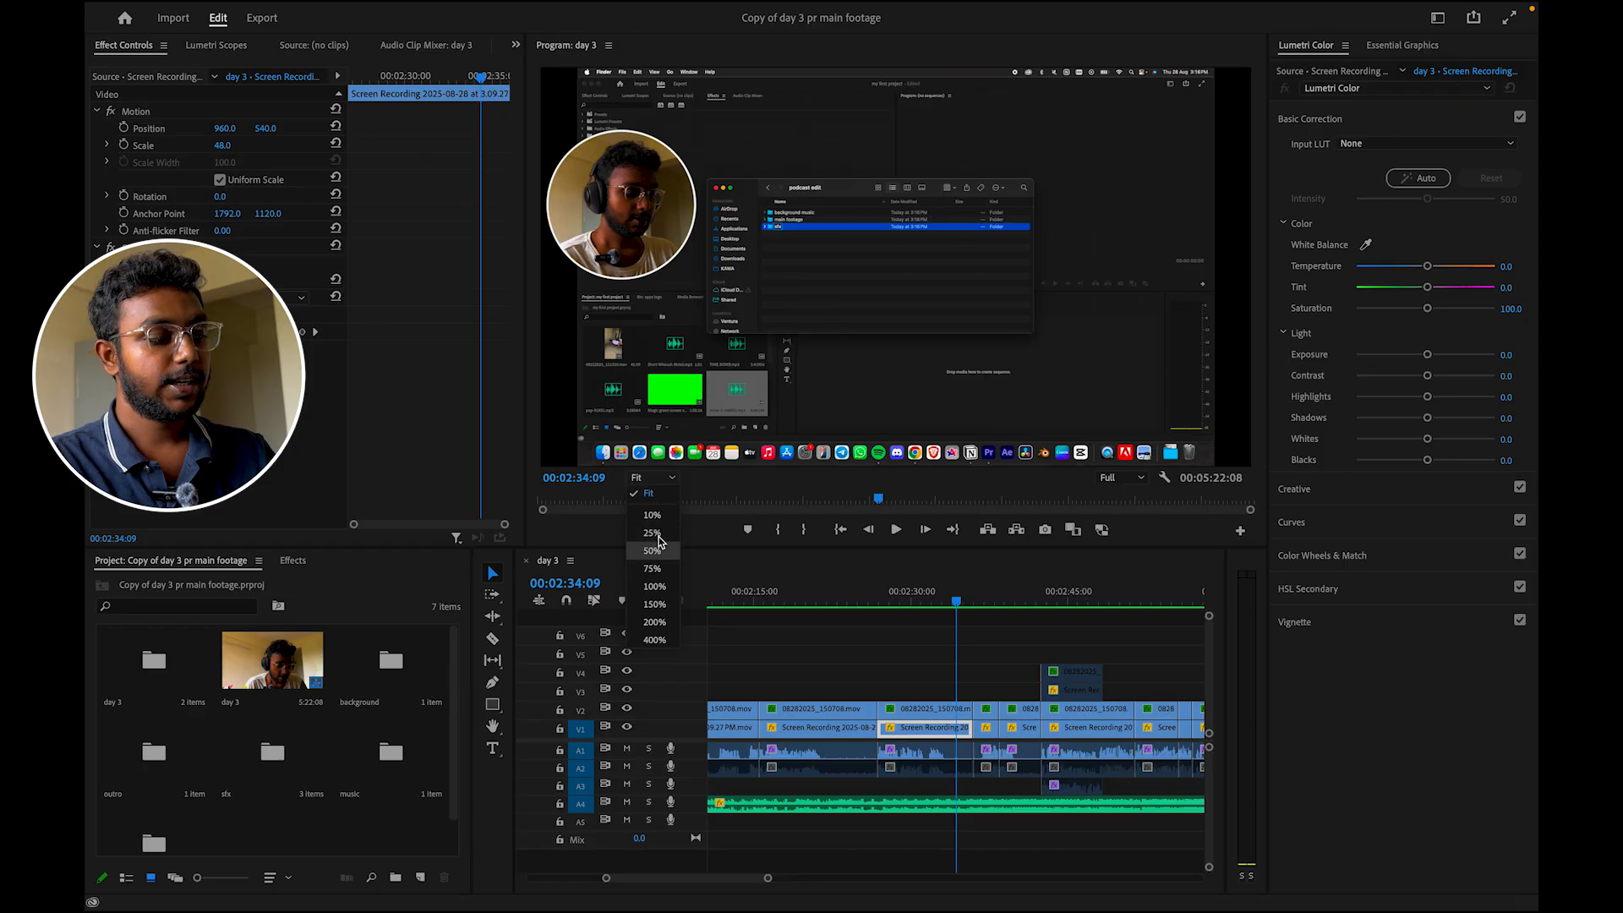
click(660, 516)
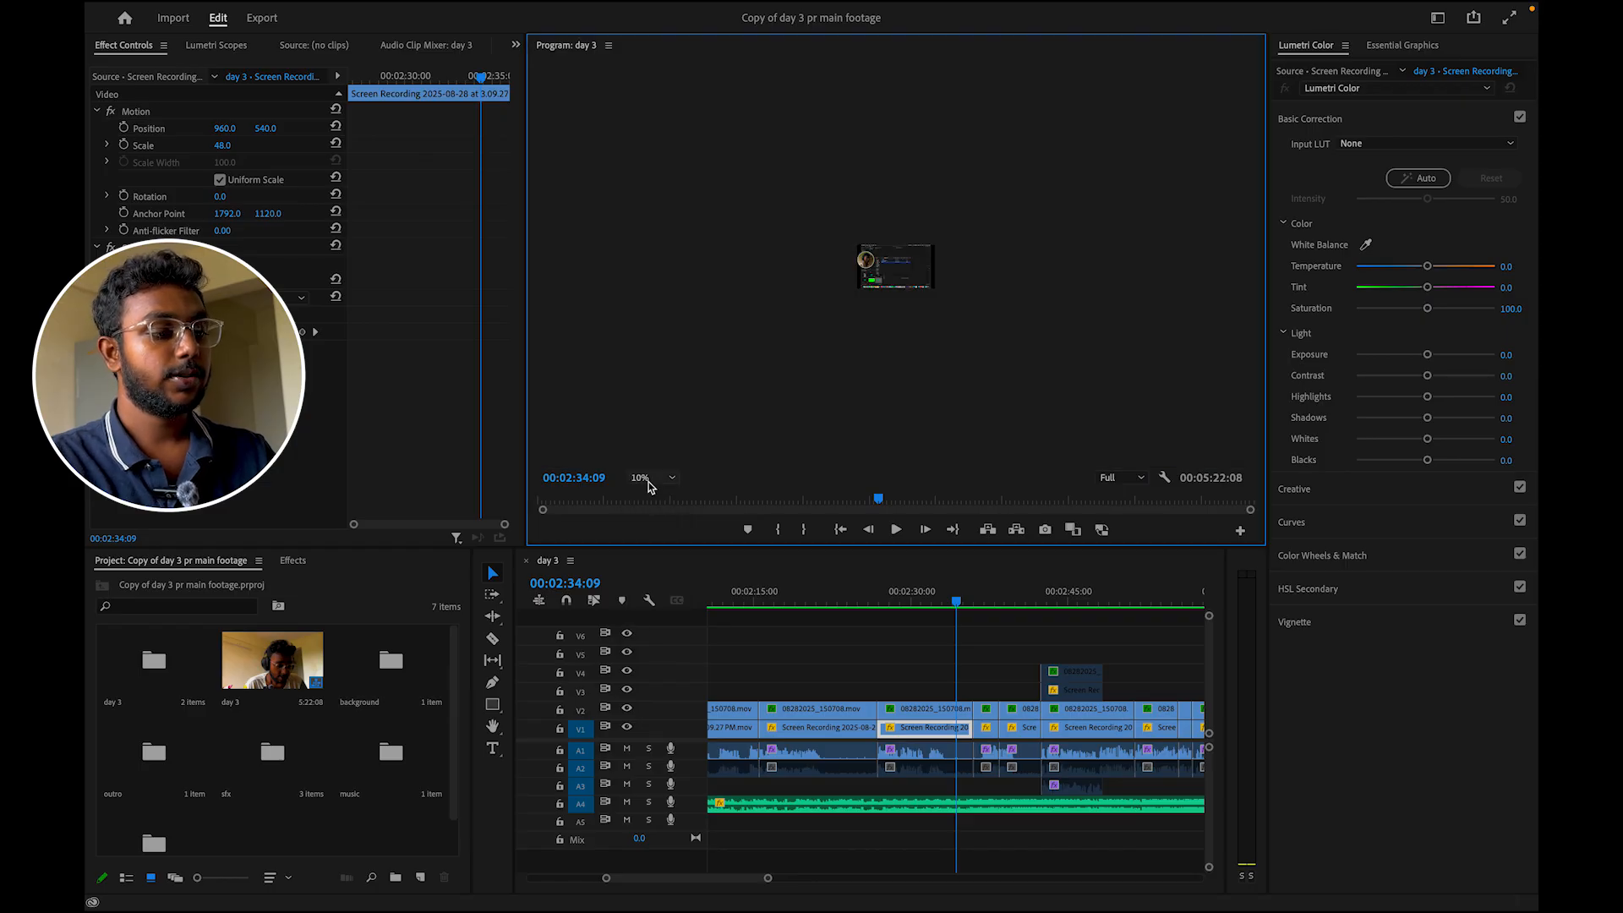
click(649, 478)
click(663, 550)
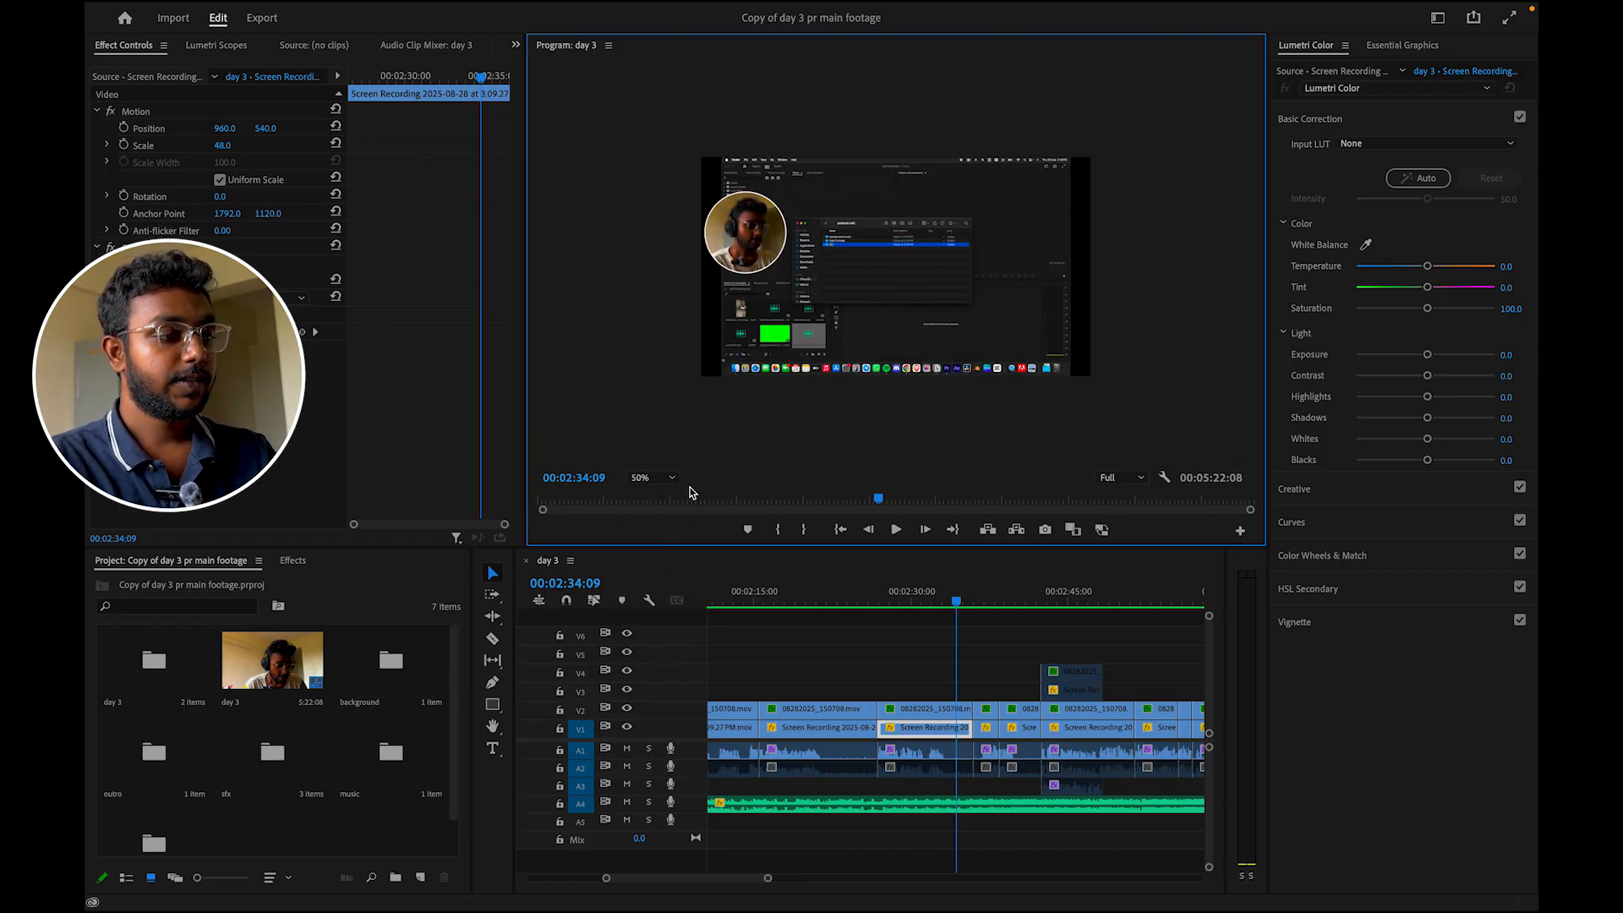
click(652, 478)
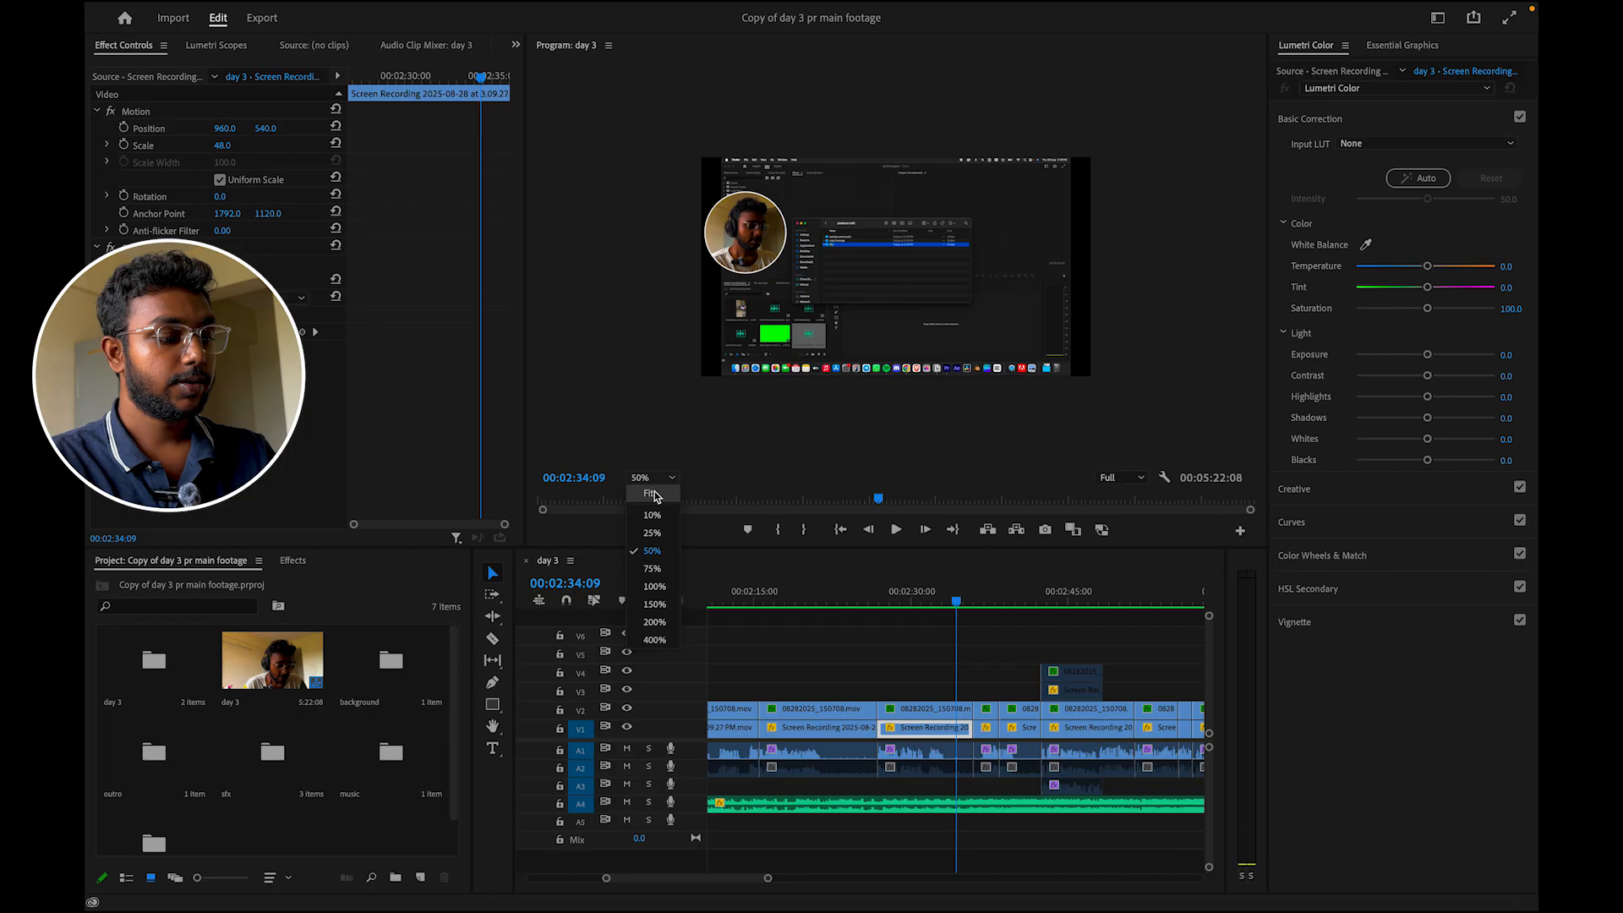
click(653, 602)
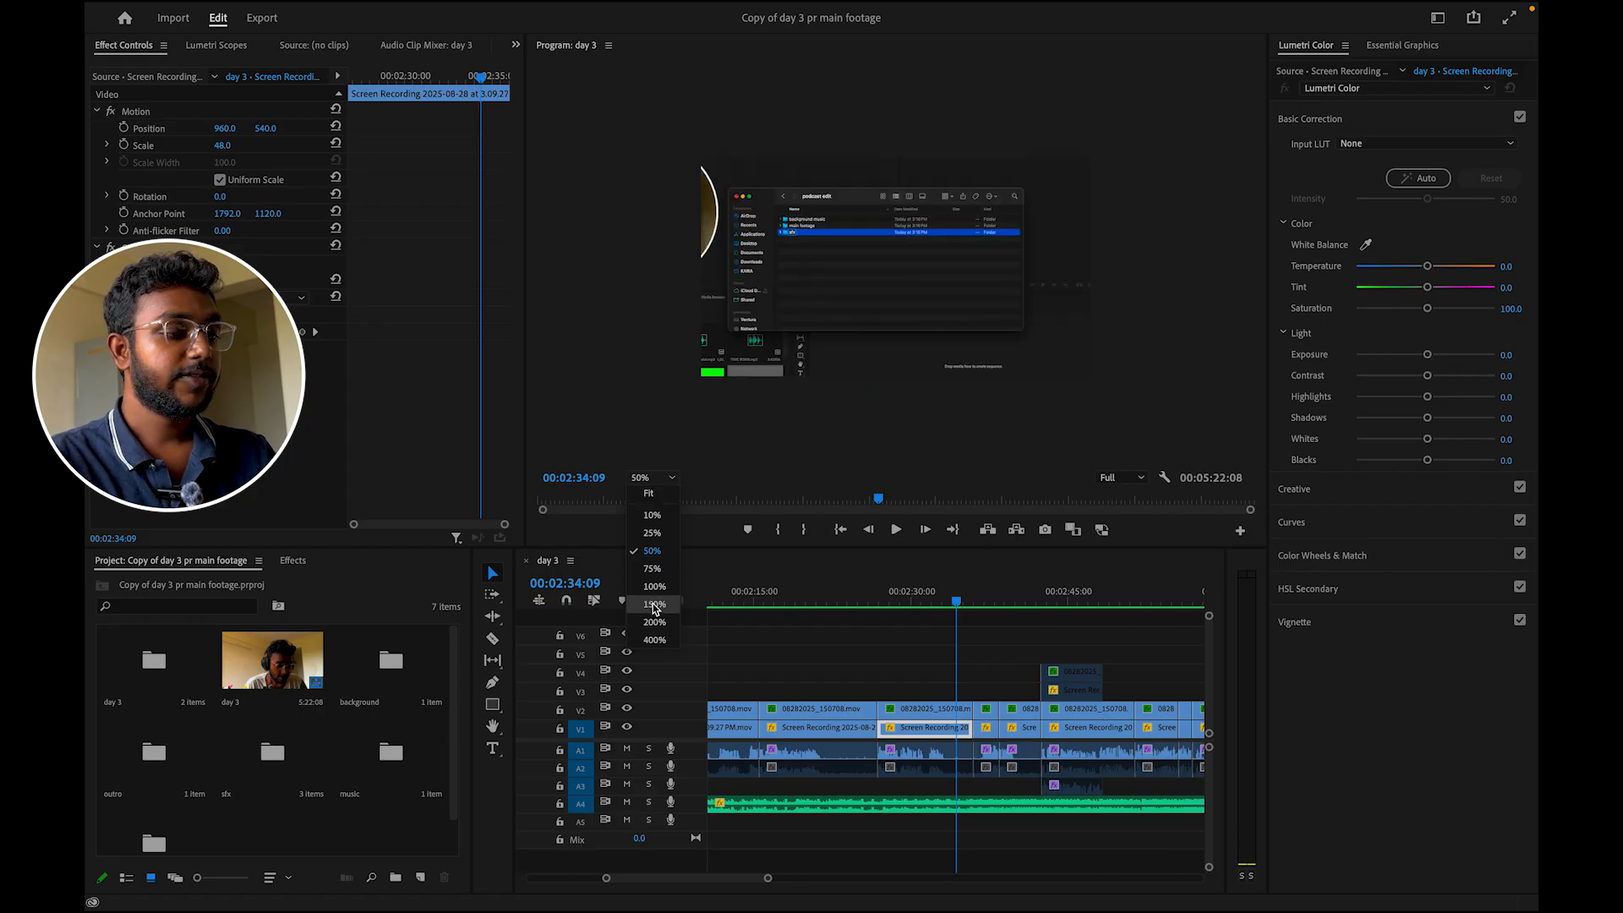
click(653, 479)
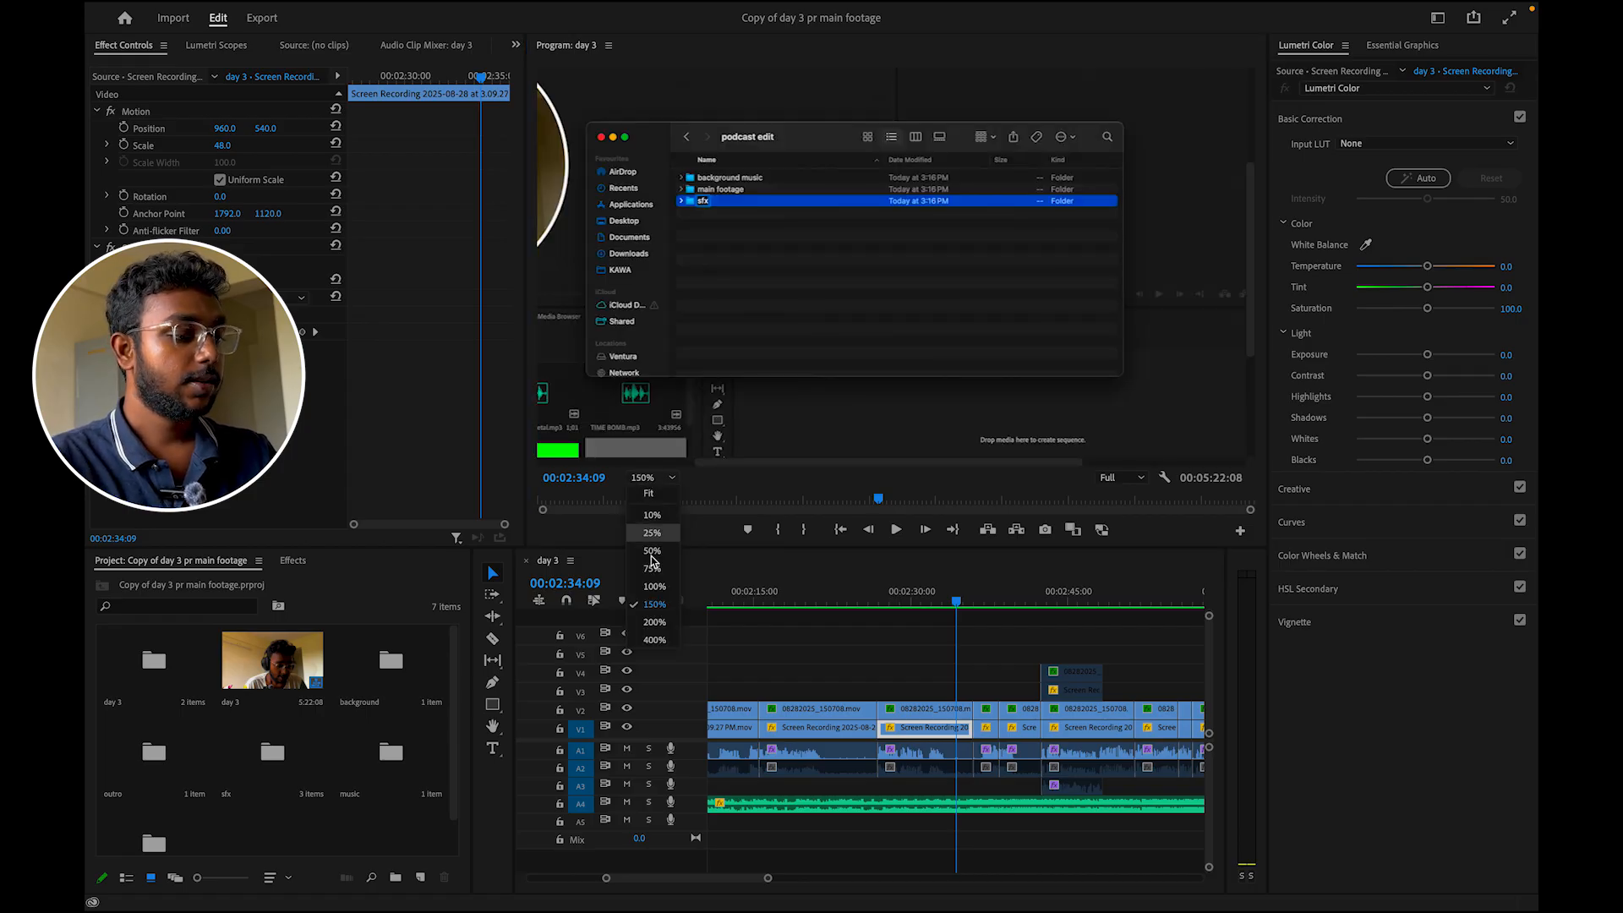
click(657, 640)
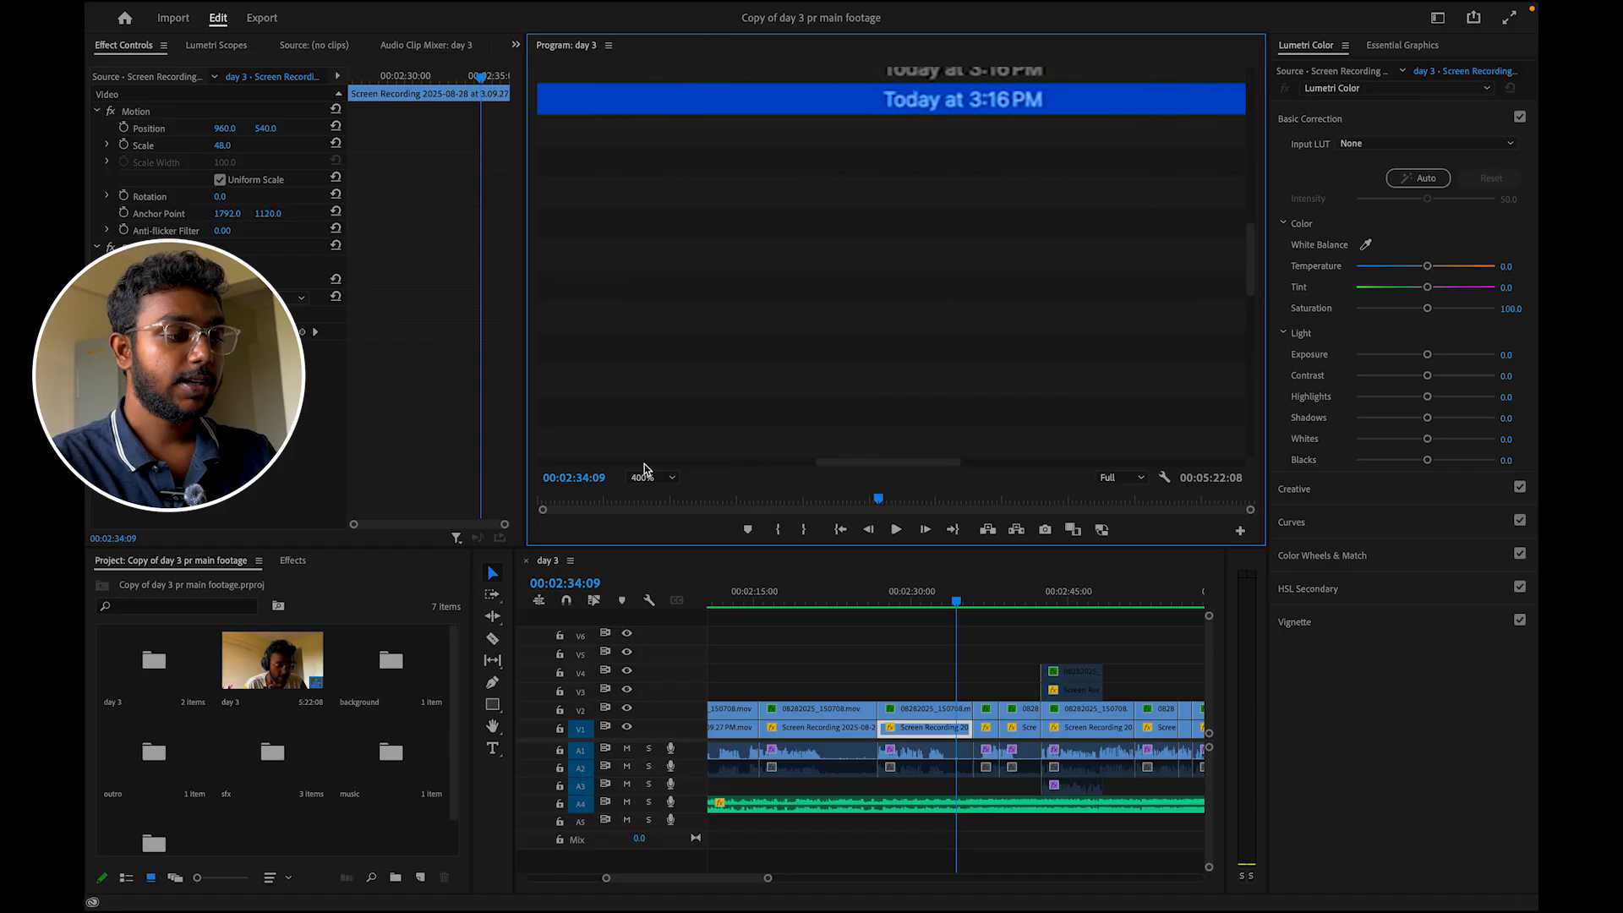
click(667, 478)
click(667, 488)
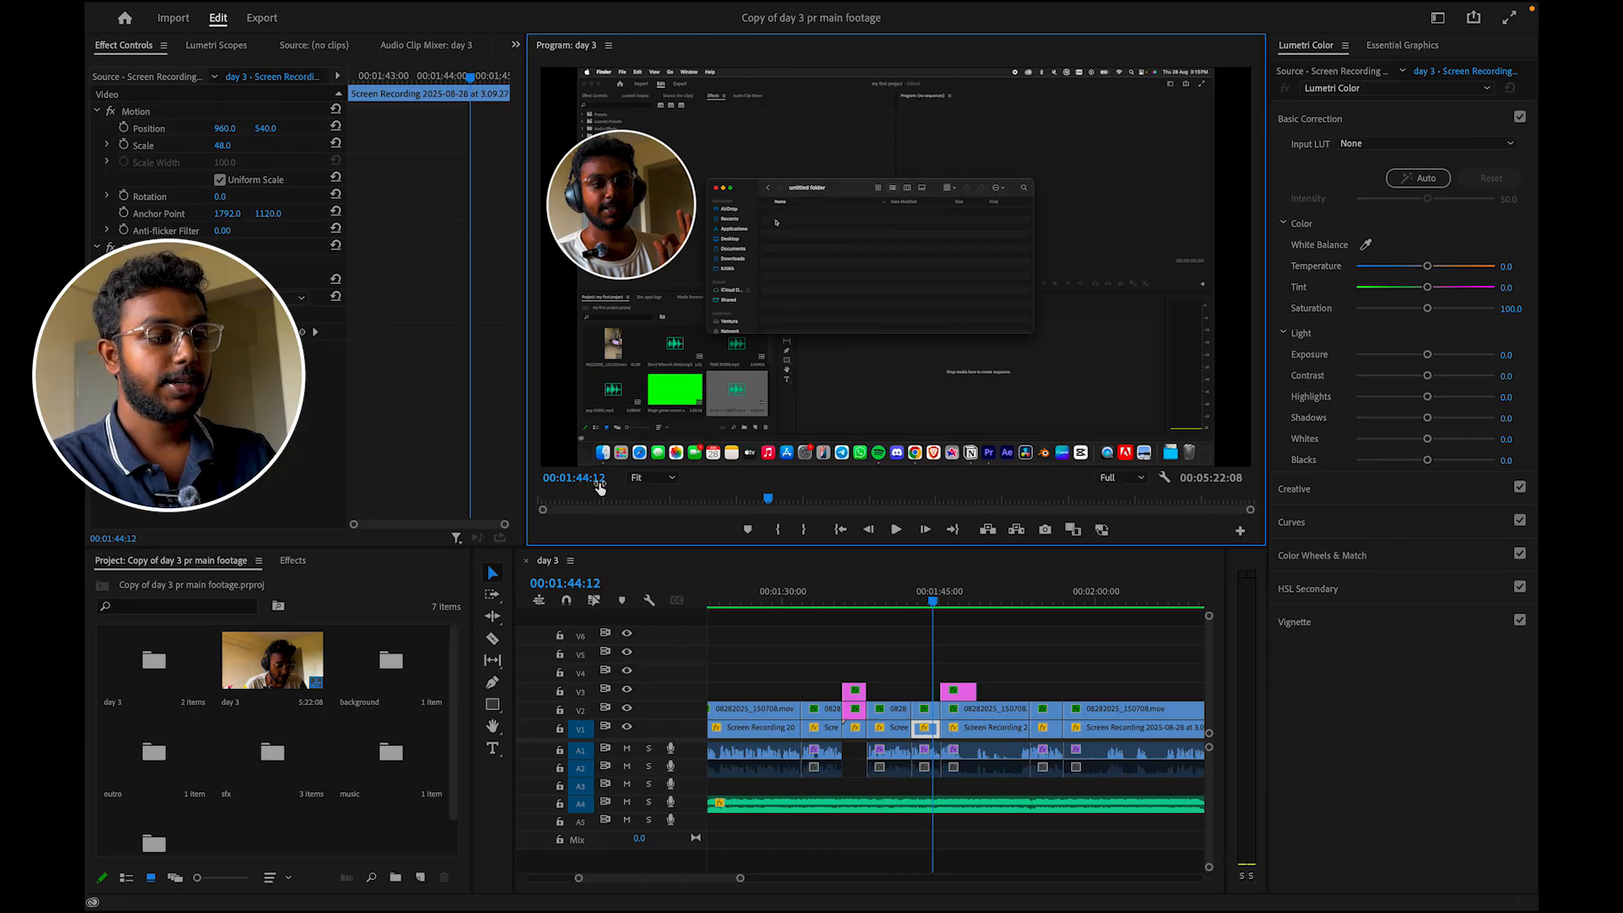
- Lower the Program monitor's playback resolution to 1/4 and restore it to Full
click(1129, 478)
click(1129, 530)
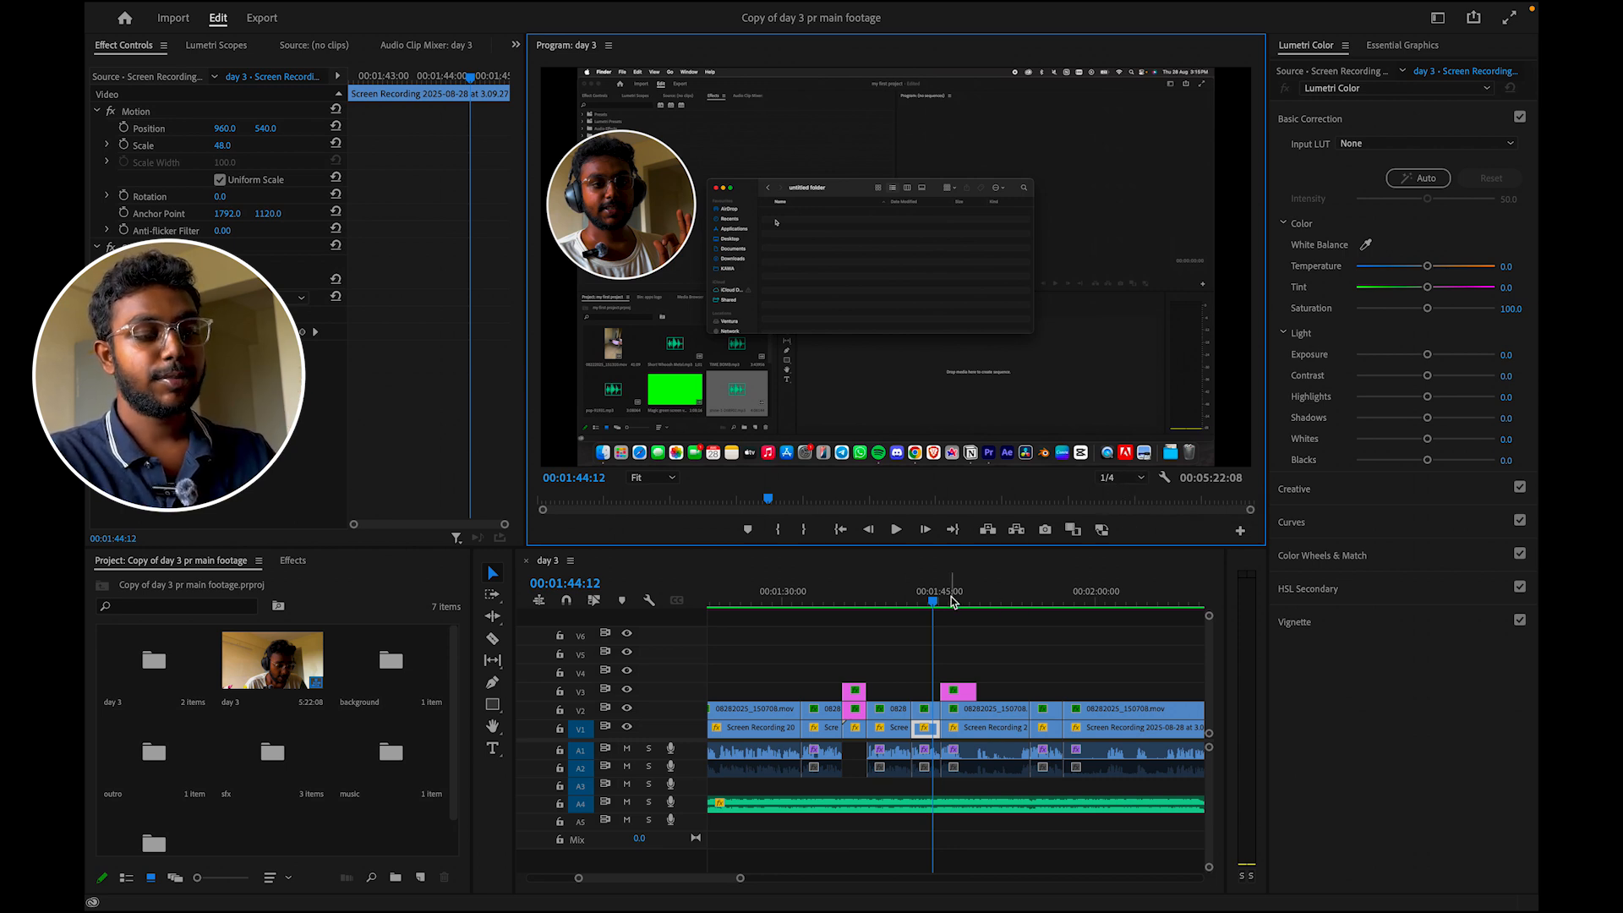
click(1124, 485)
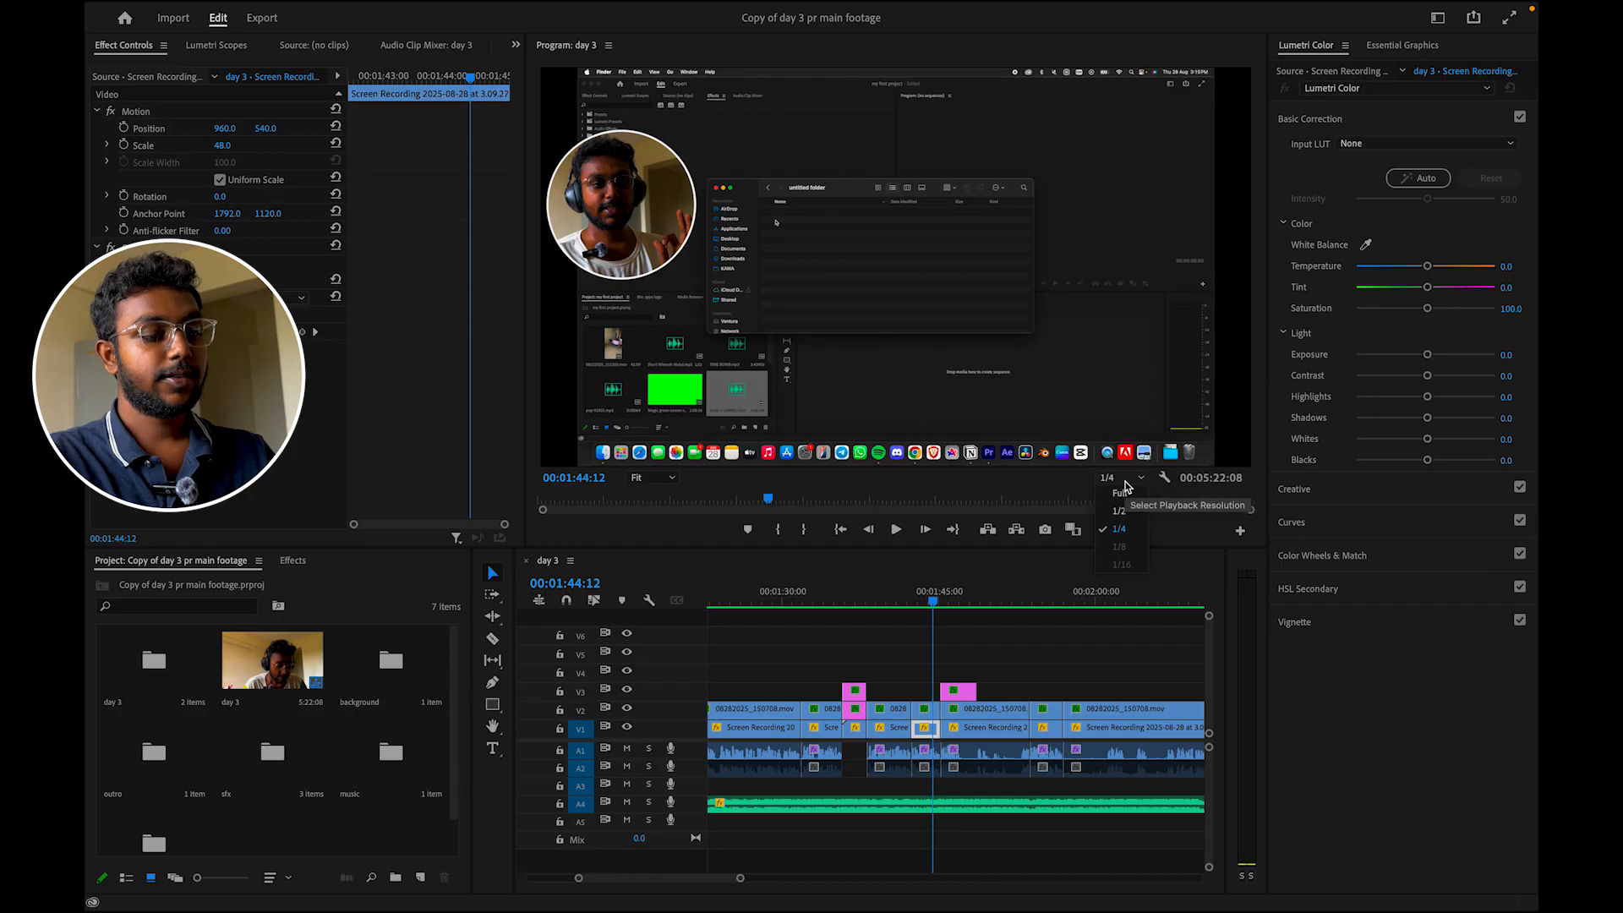
click(1124, 493)
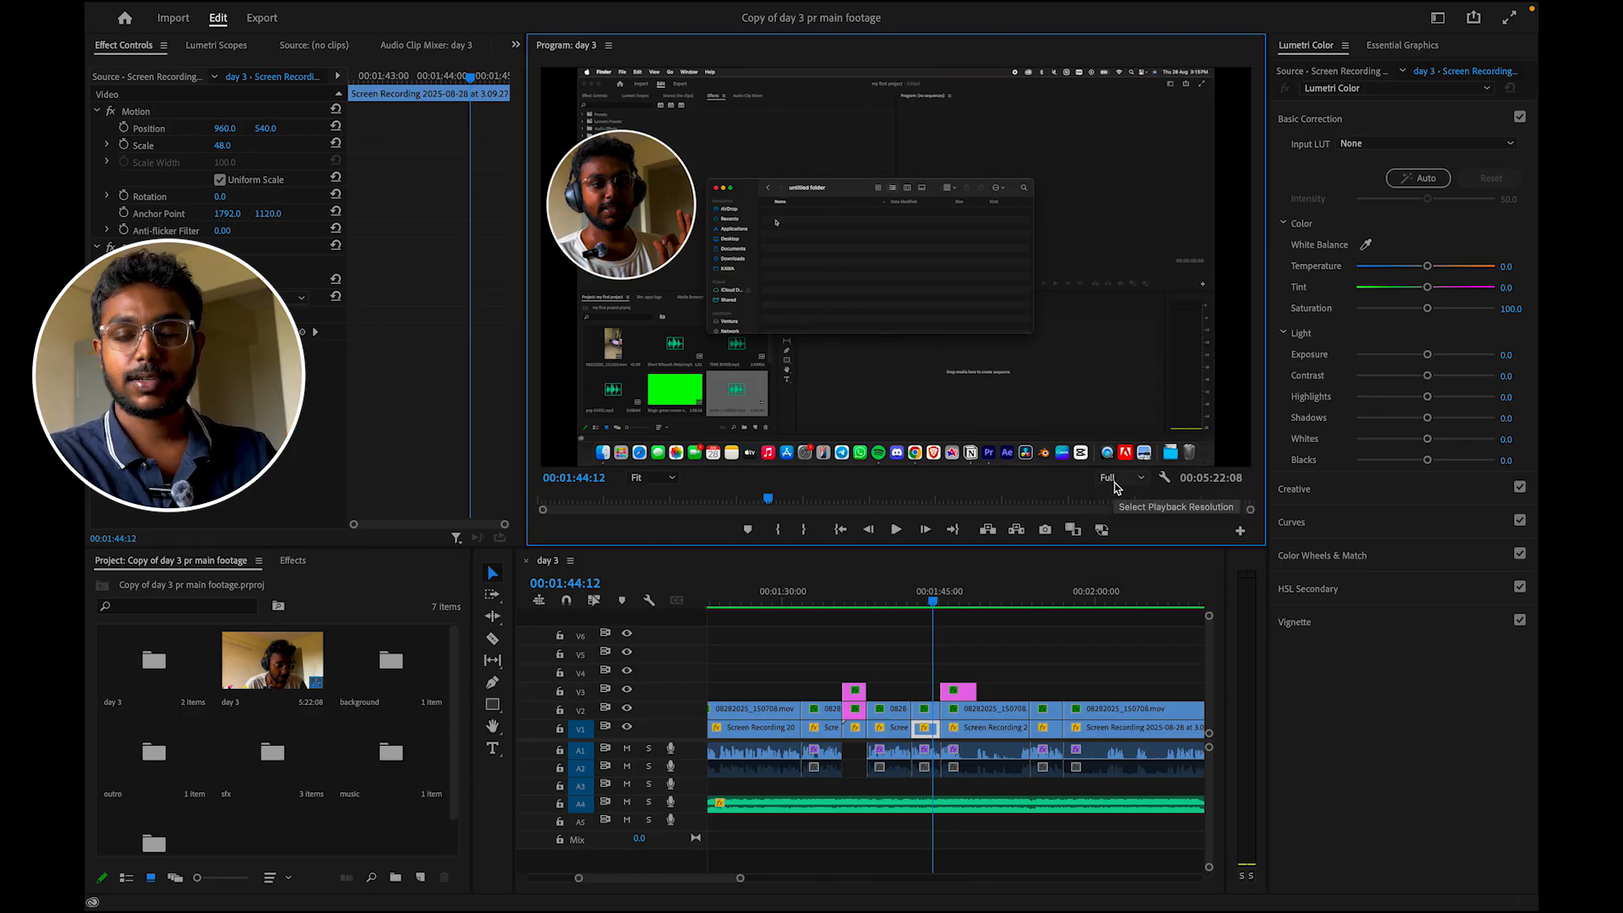
click(1115, 482)
click(1110, 479)
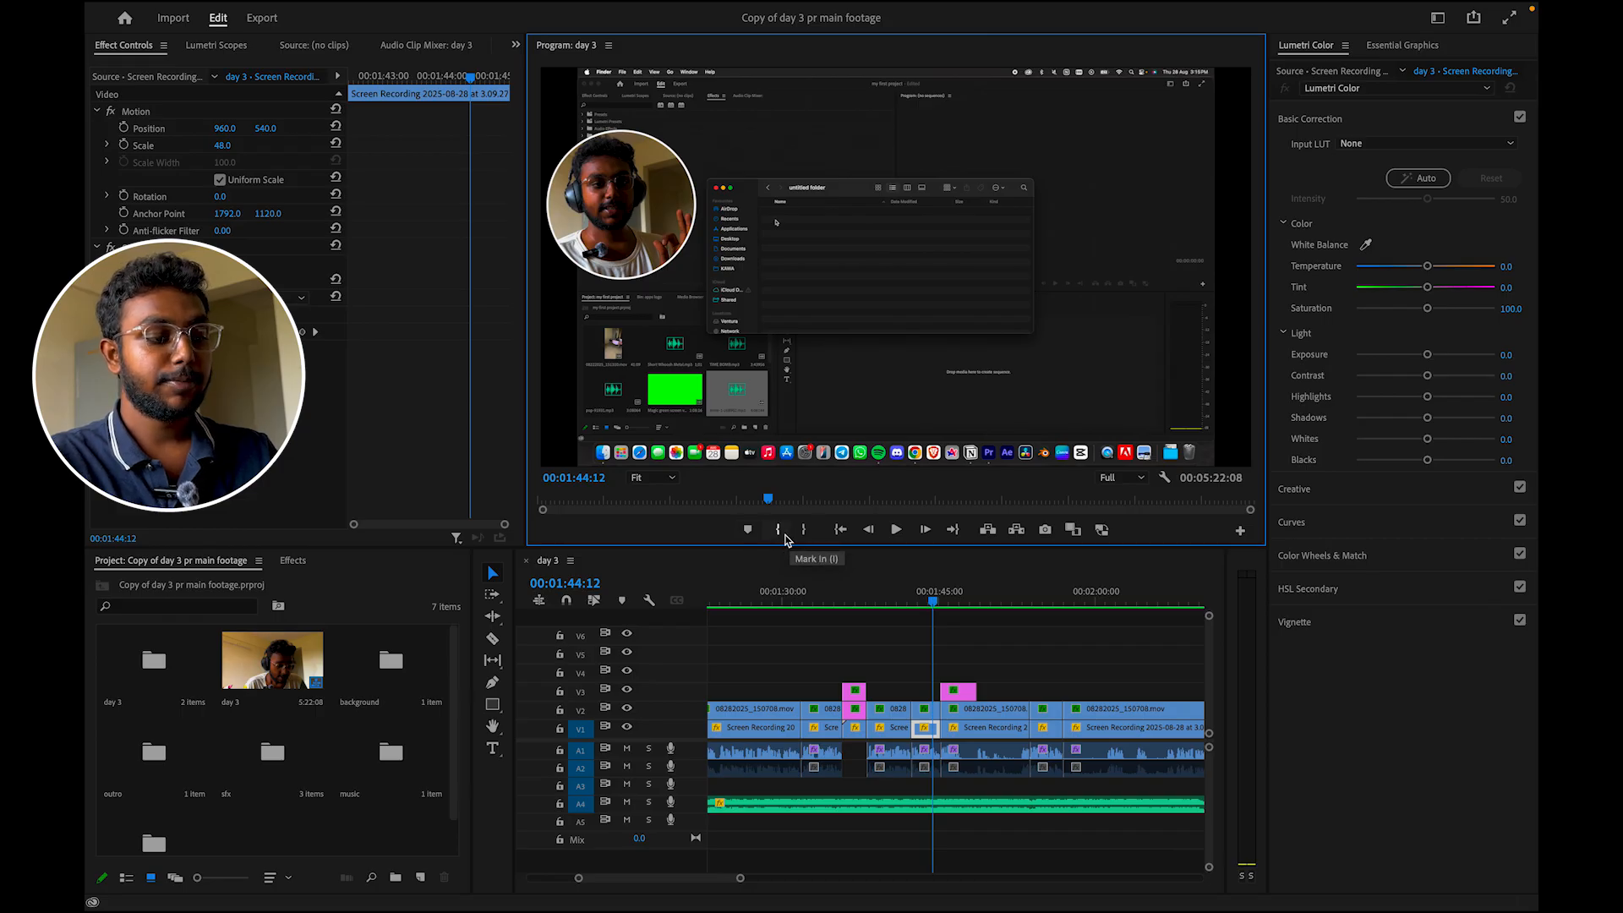
- Jump the playhead from the start of the sequence to its end twice, finishing on the last frame
click(839, 529)
click(839, 530)
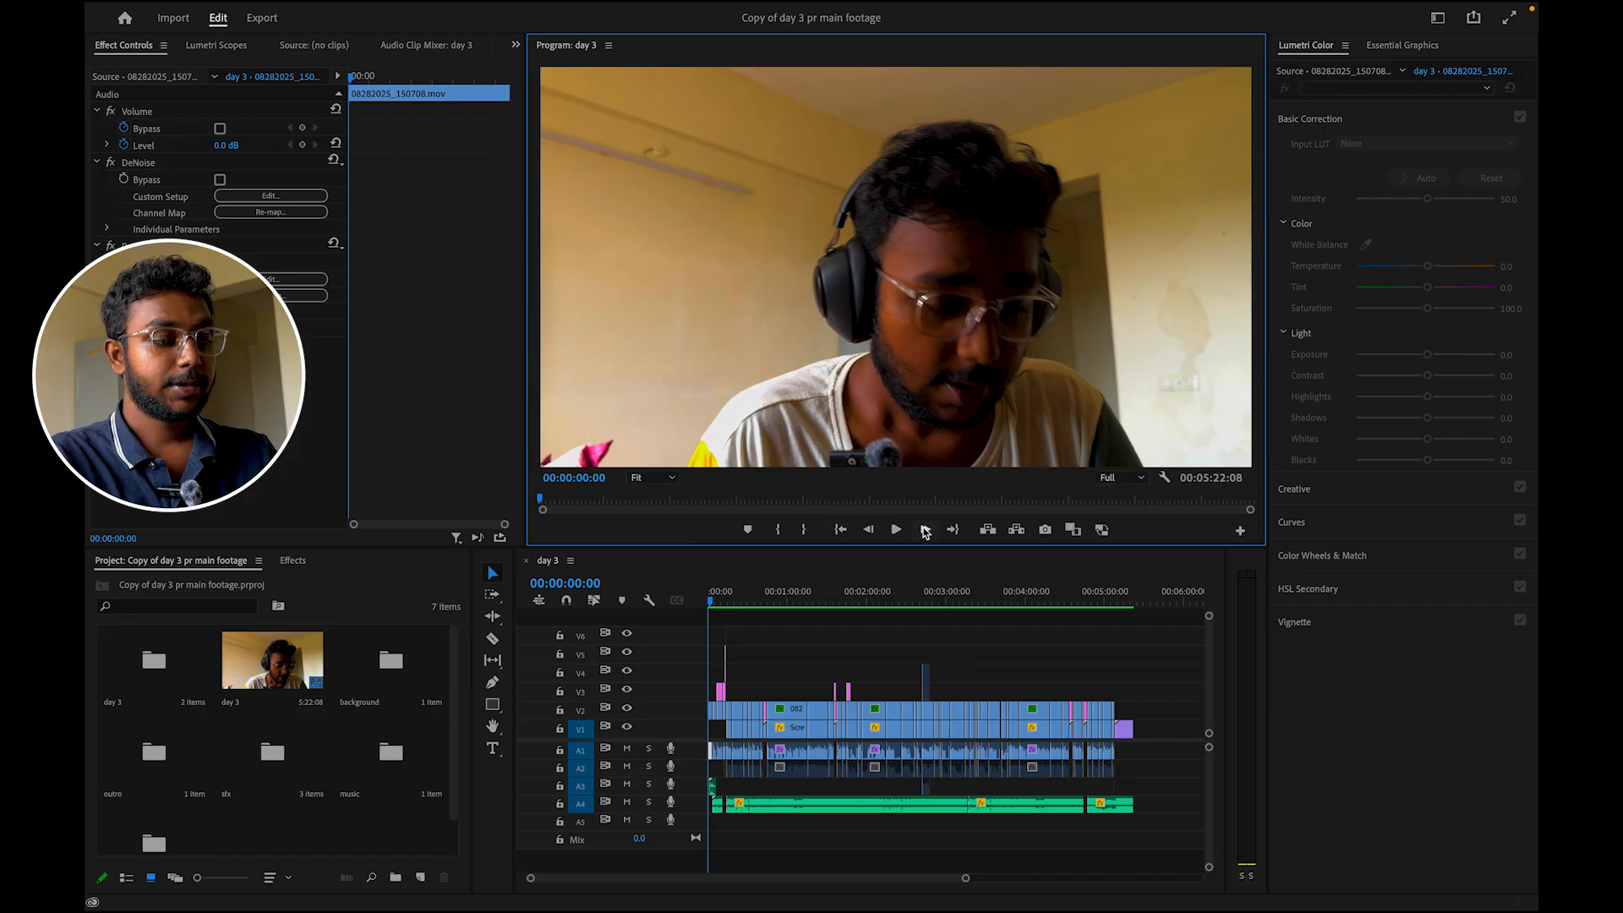
click(953, 529)
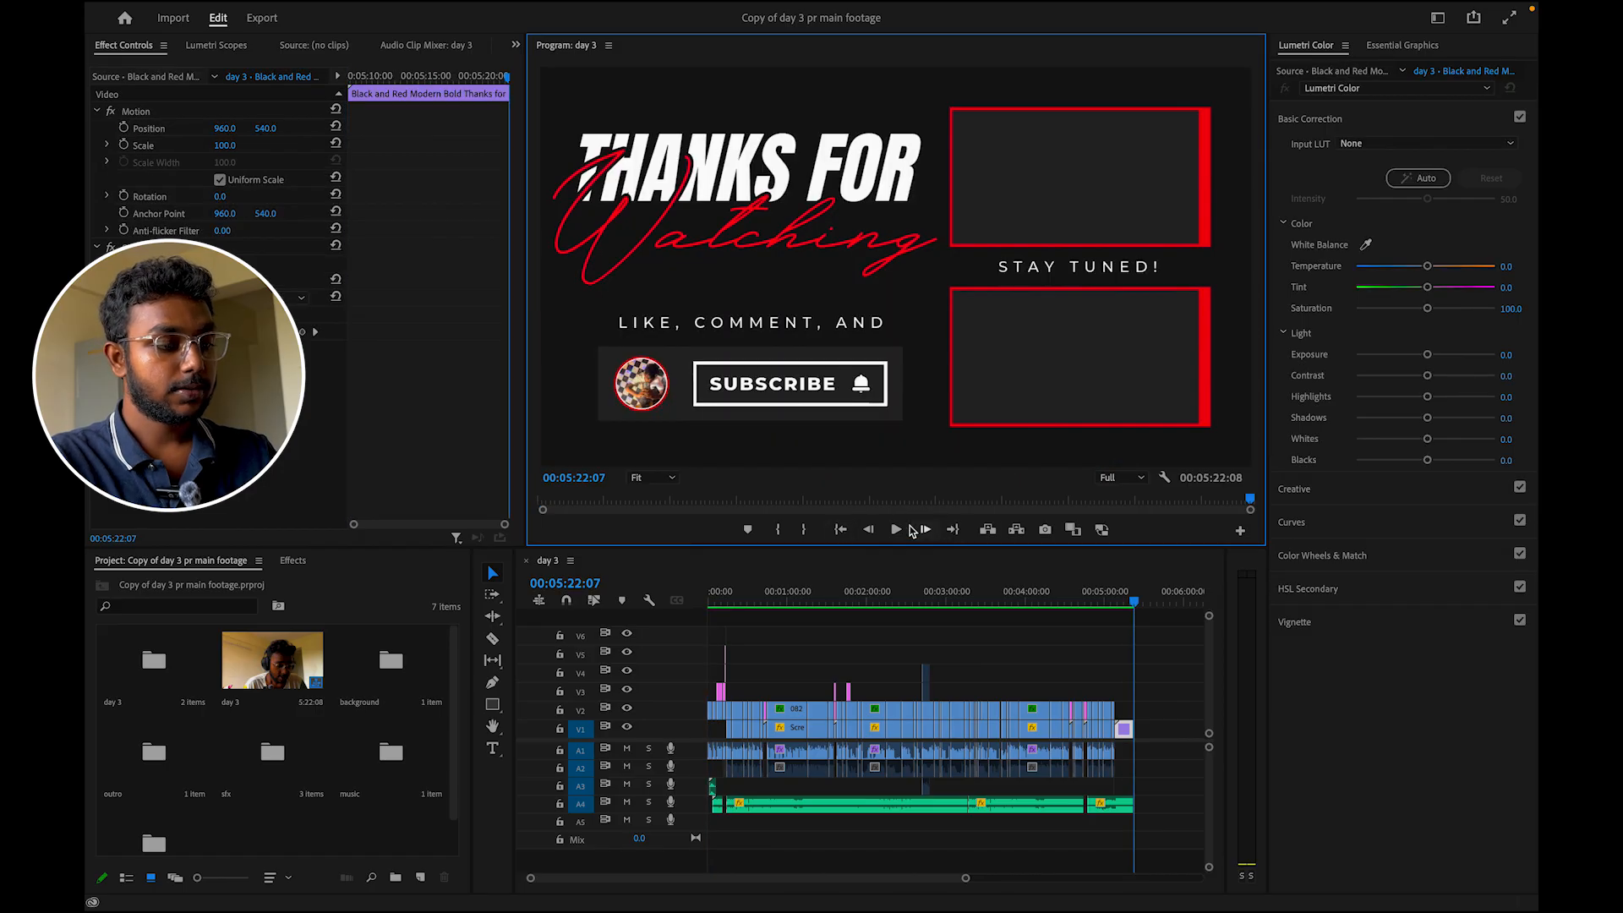
click(842, 529)
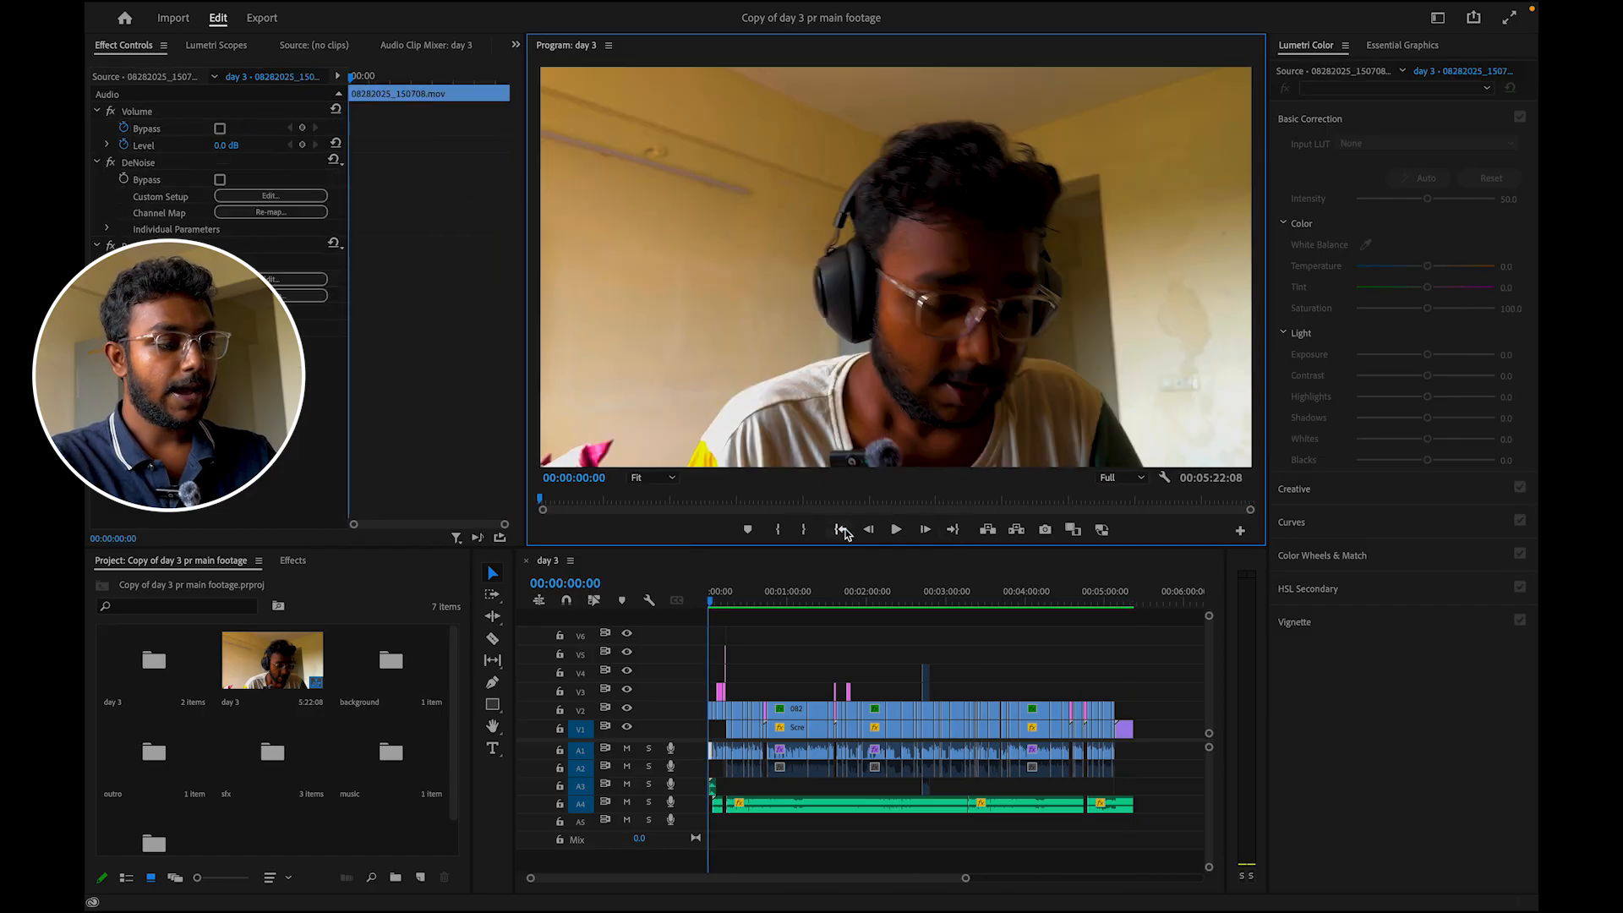
click(952, 530)
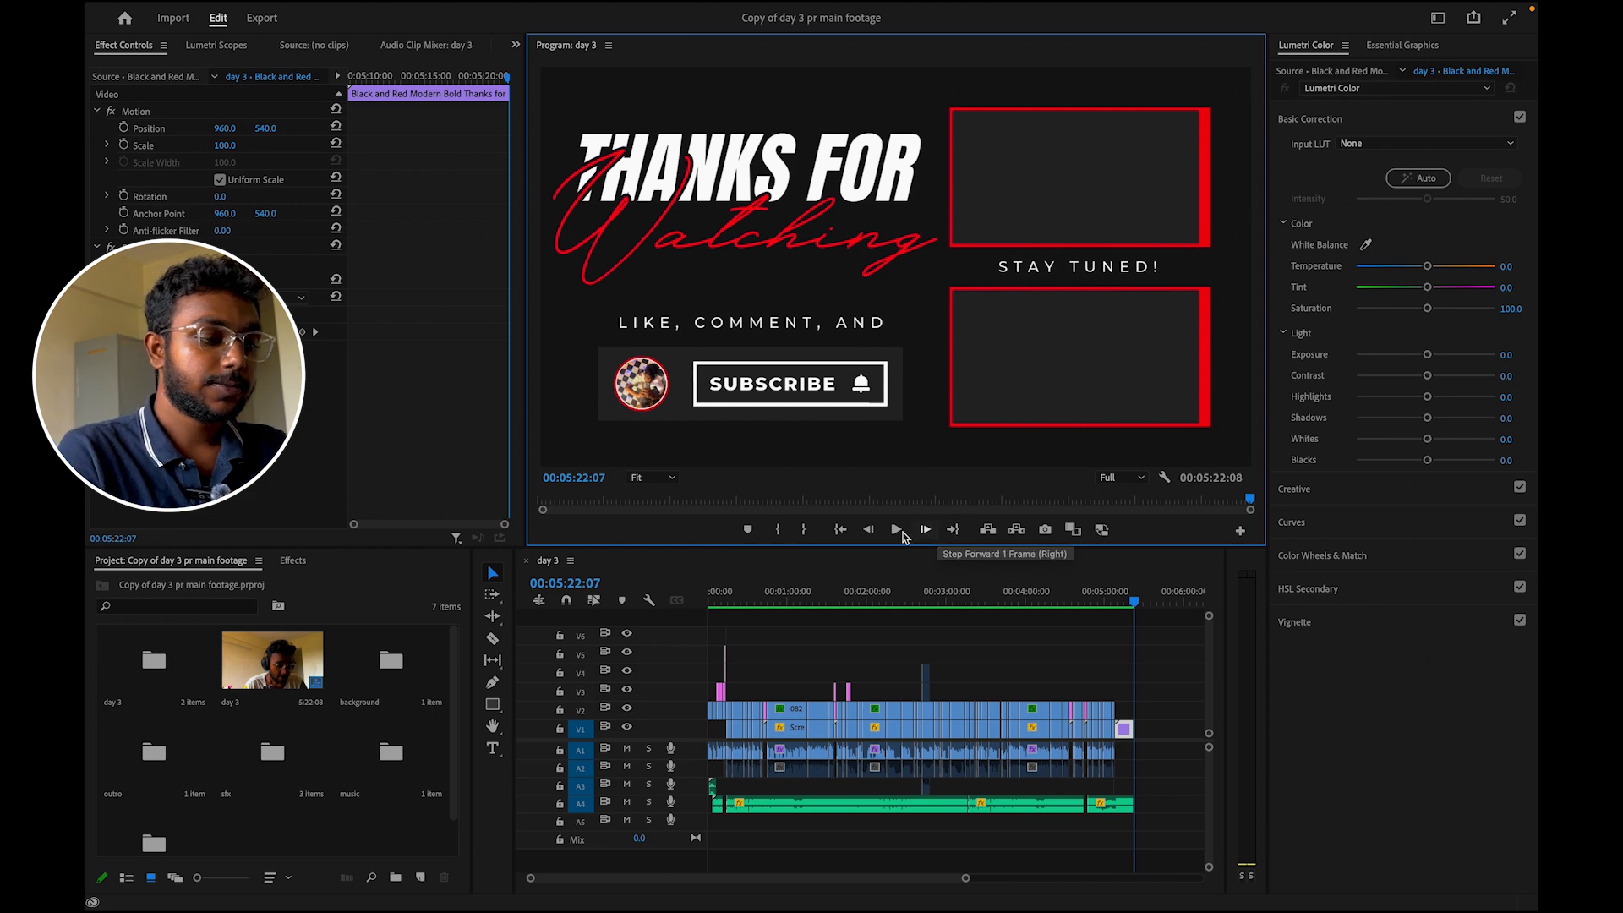
- Step the playhead back frame by frame from the end of the sequence to 00:05:21:18
click(870, 530)
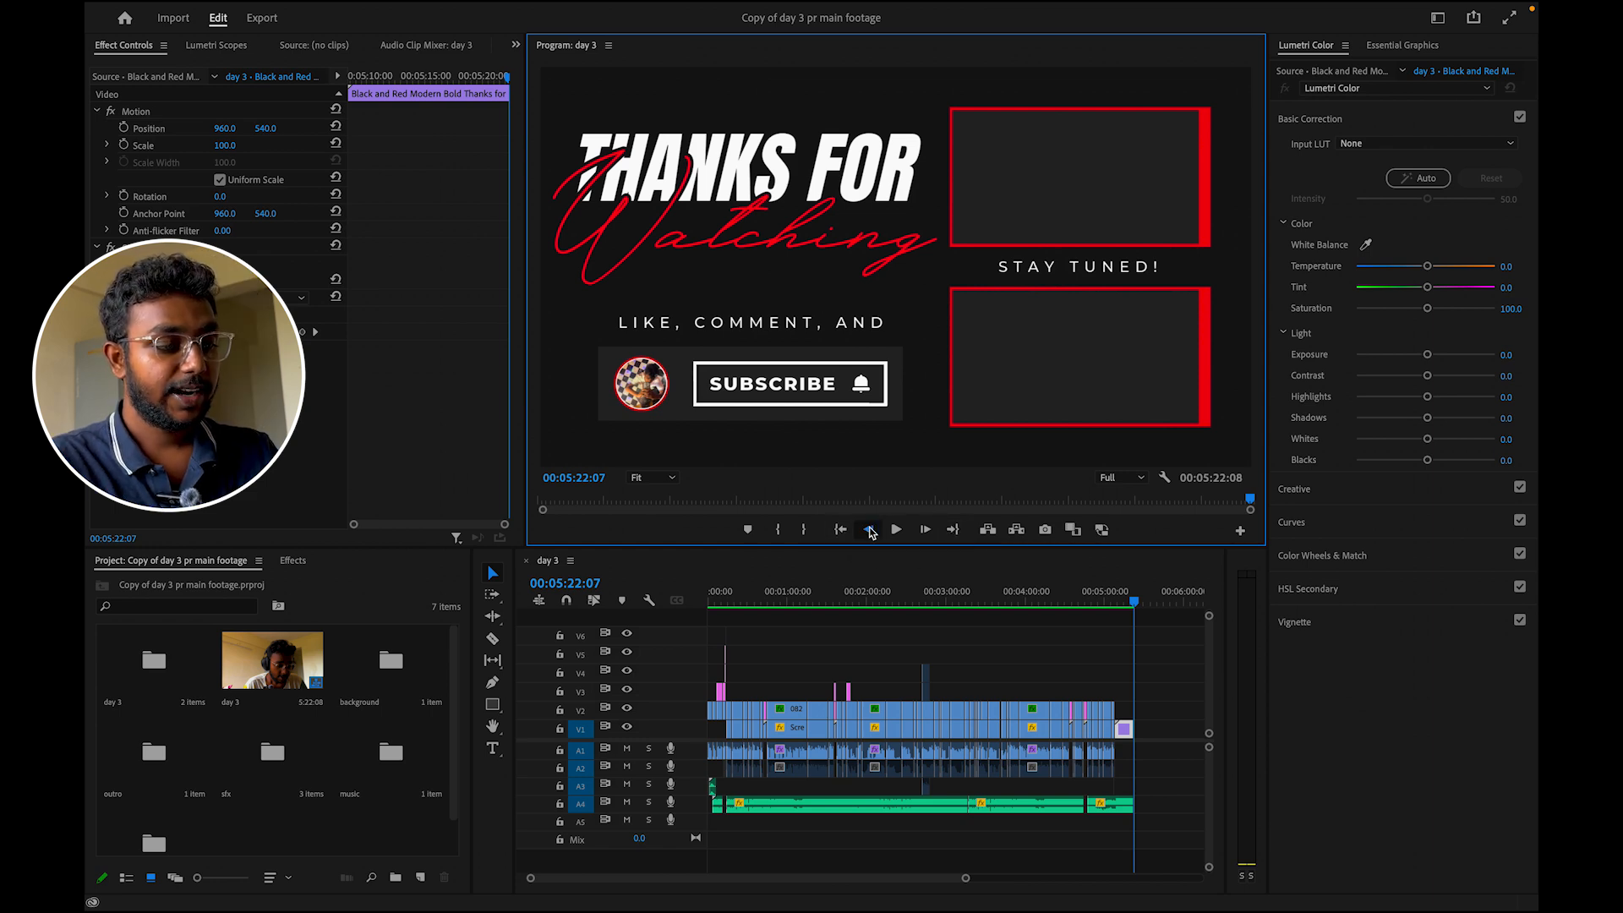
click(871, 530)
click(871, 531)
click(871, 530)
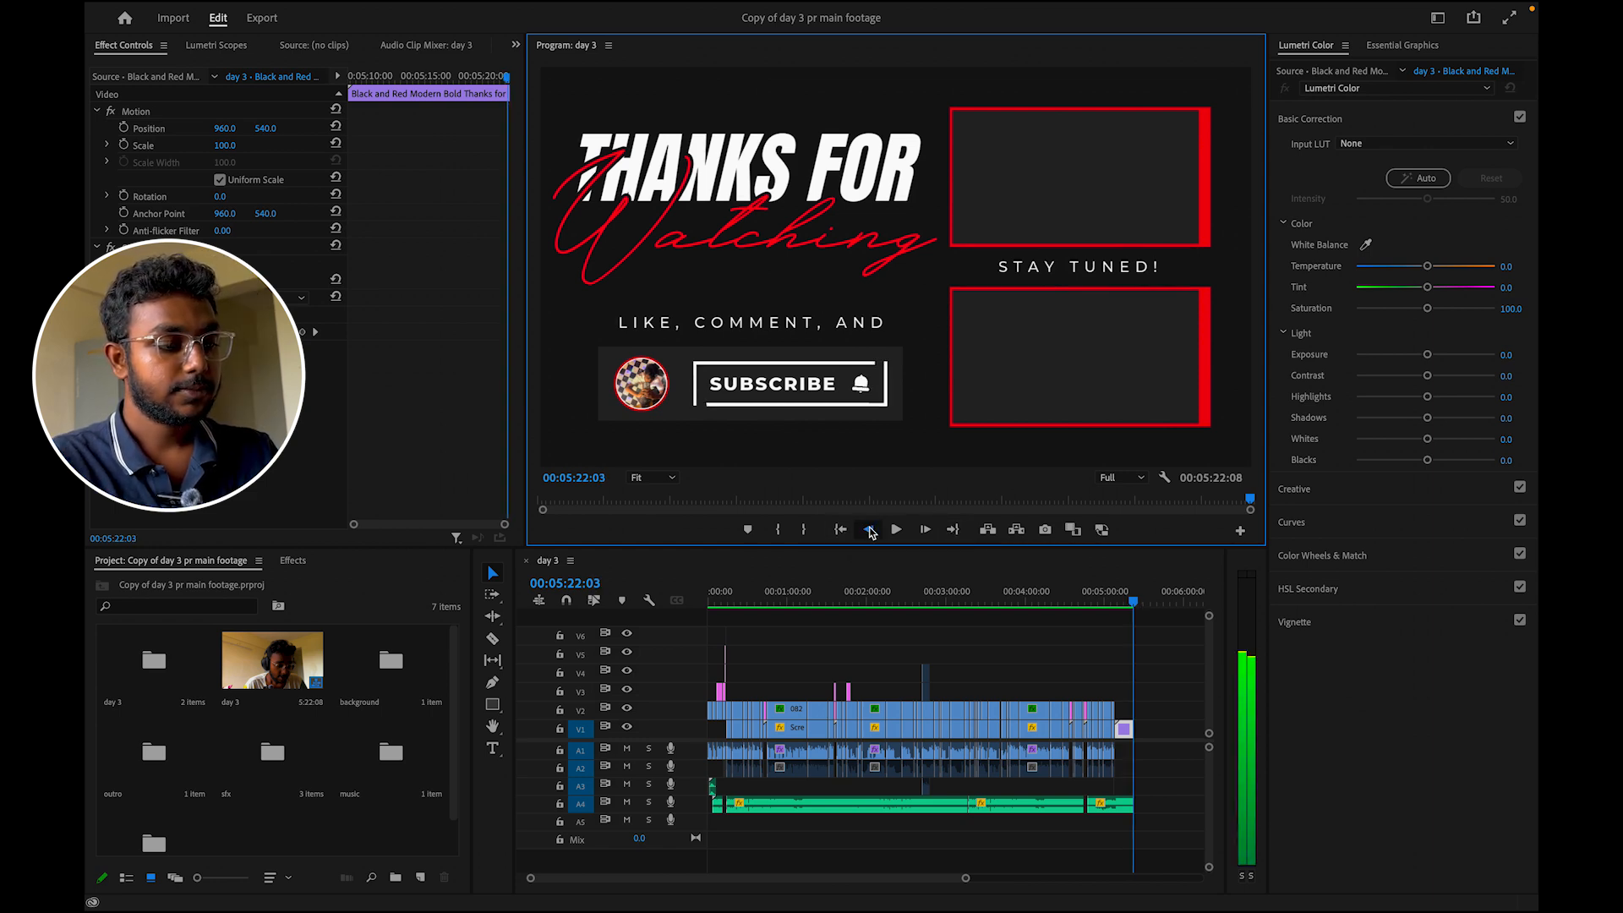
click(871, 530)
click(870, 530)
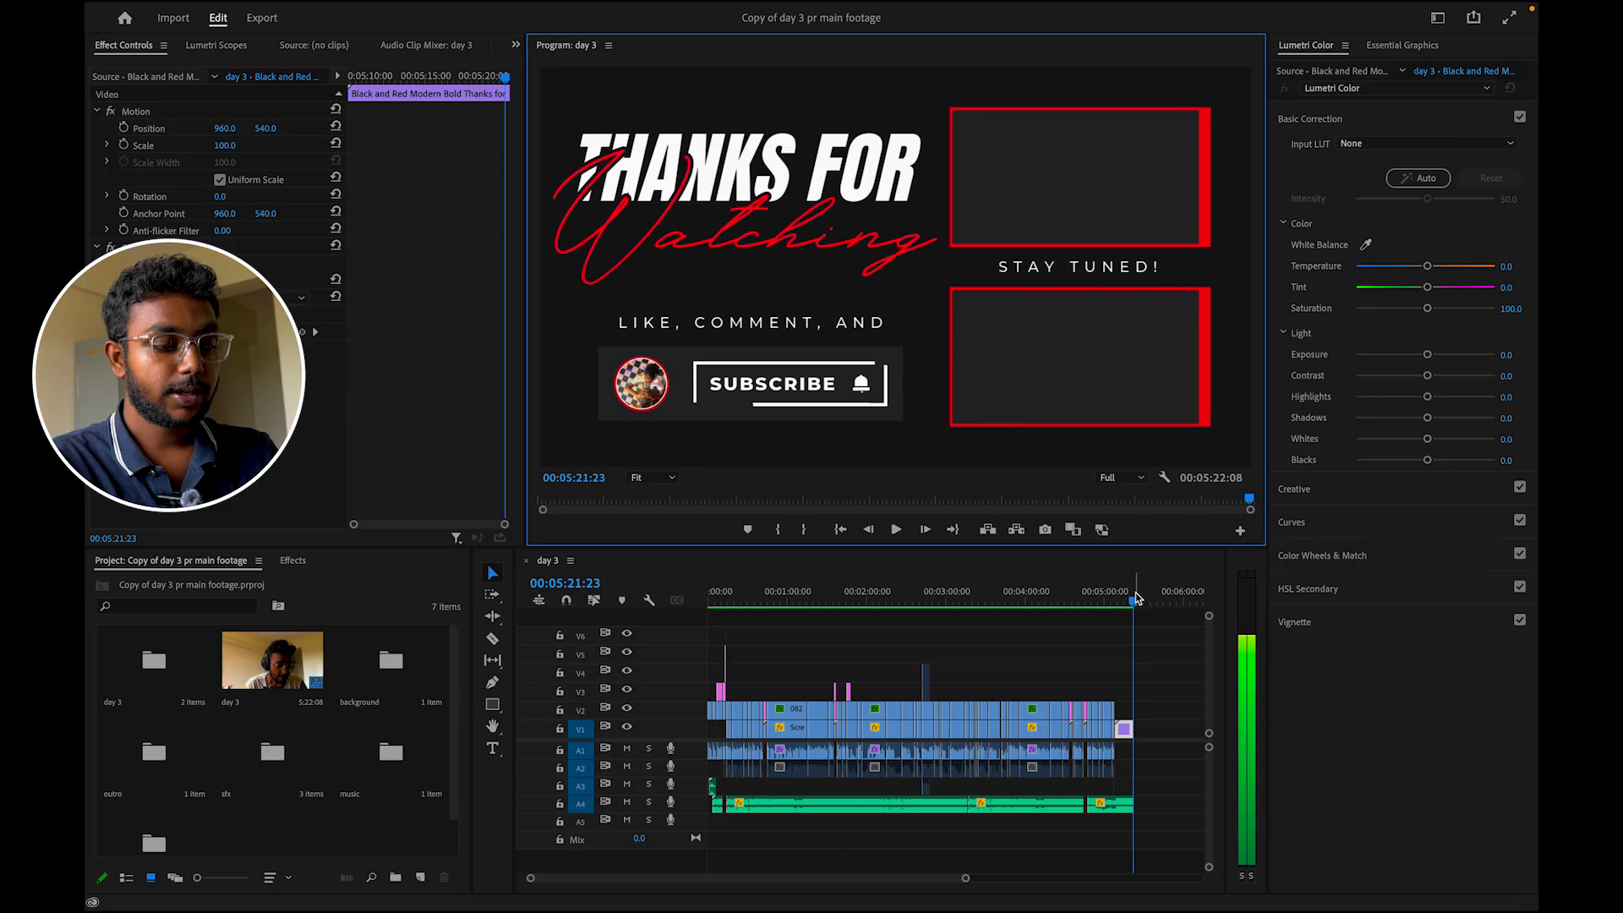
click(870, 530)
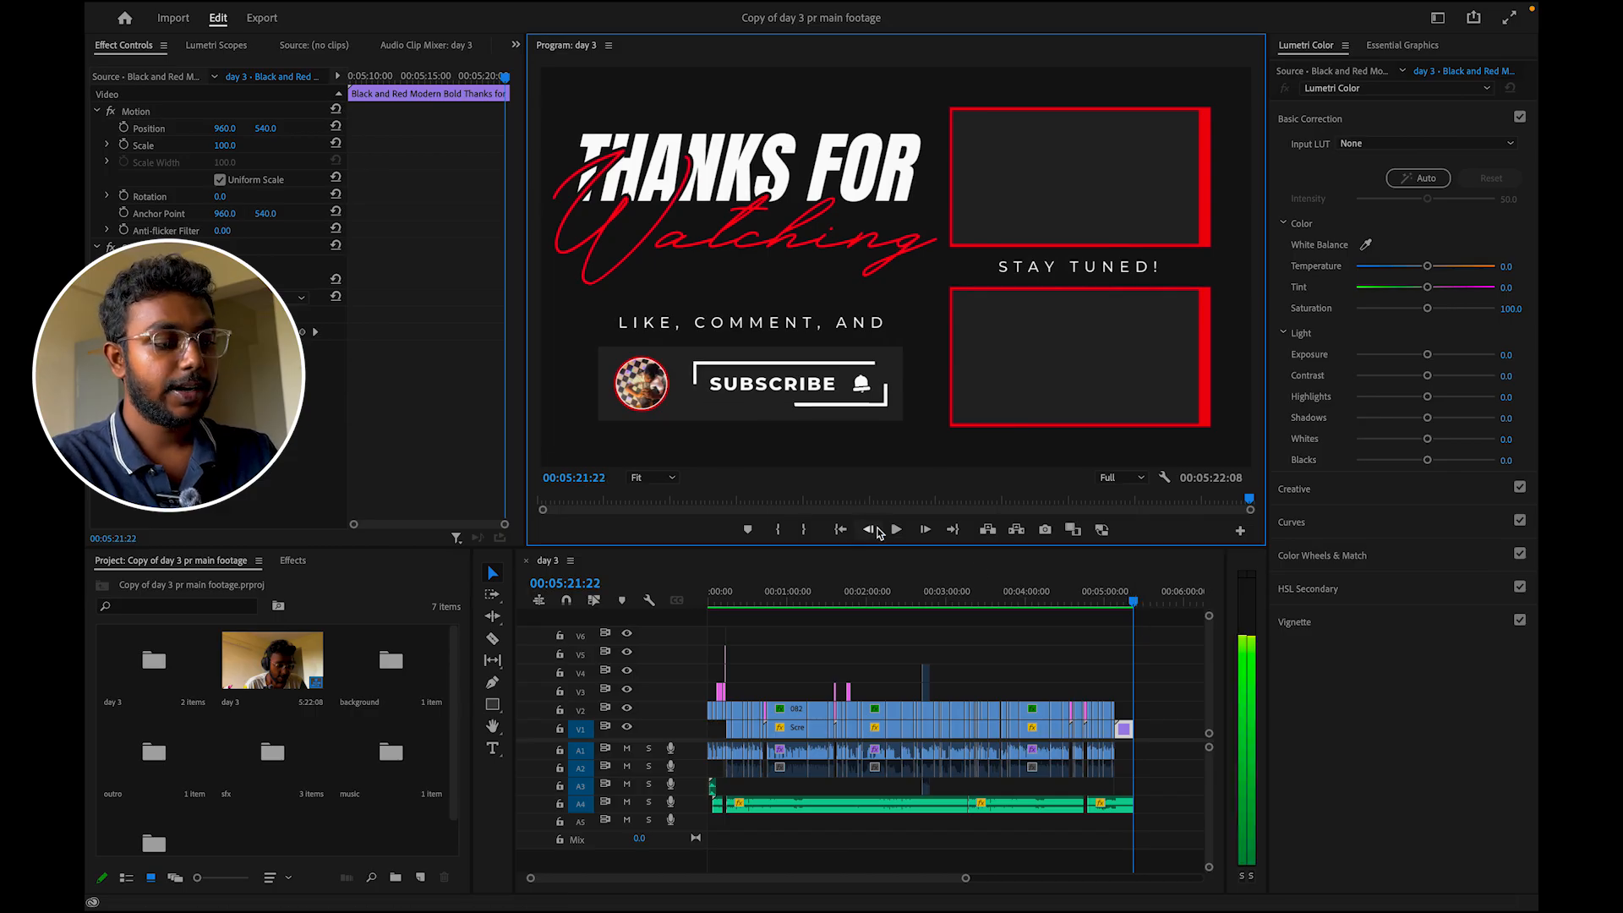
click(870, 530)
click(871, 530)
click(870, 530)
click(871, 530)
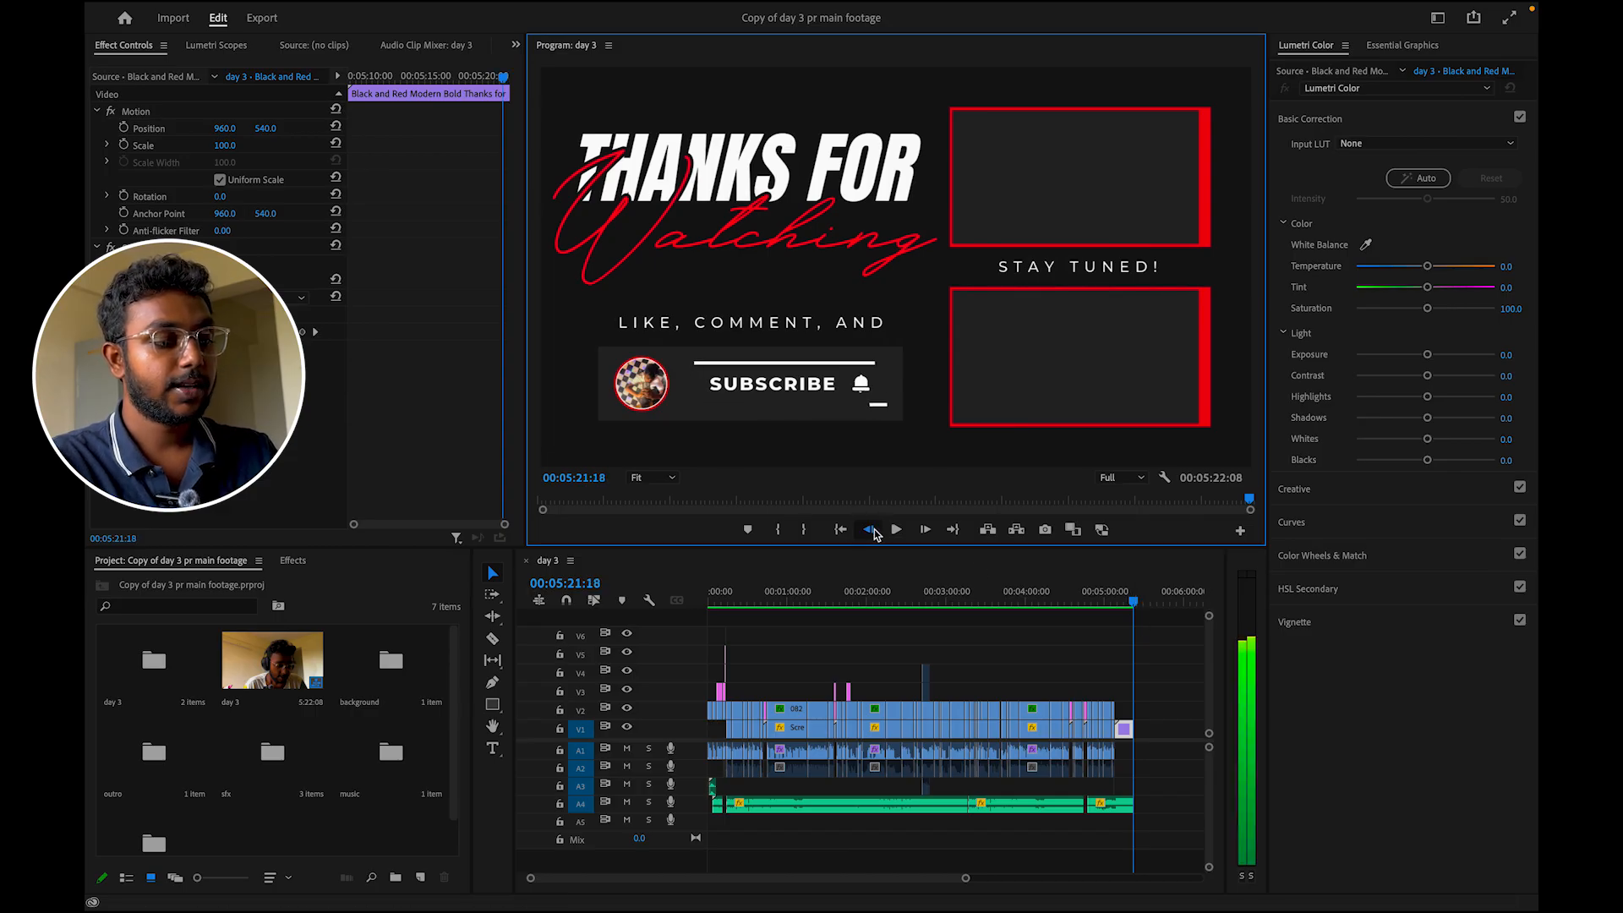
- Step forward two frames to 00:05:21:20 and briefly play the end screen, stopping at 00:05:22:02
click(926, 530)
click(927, 530)
click(893, 530)
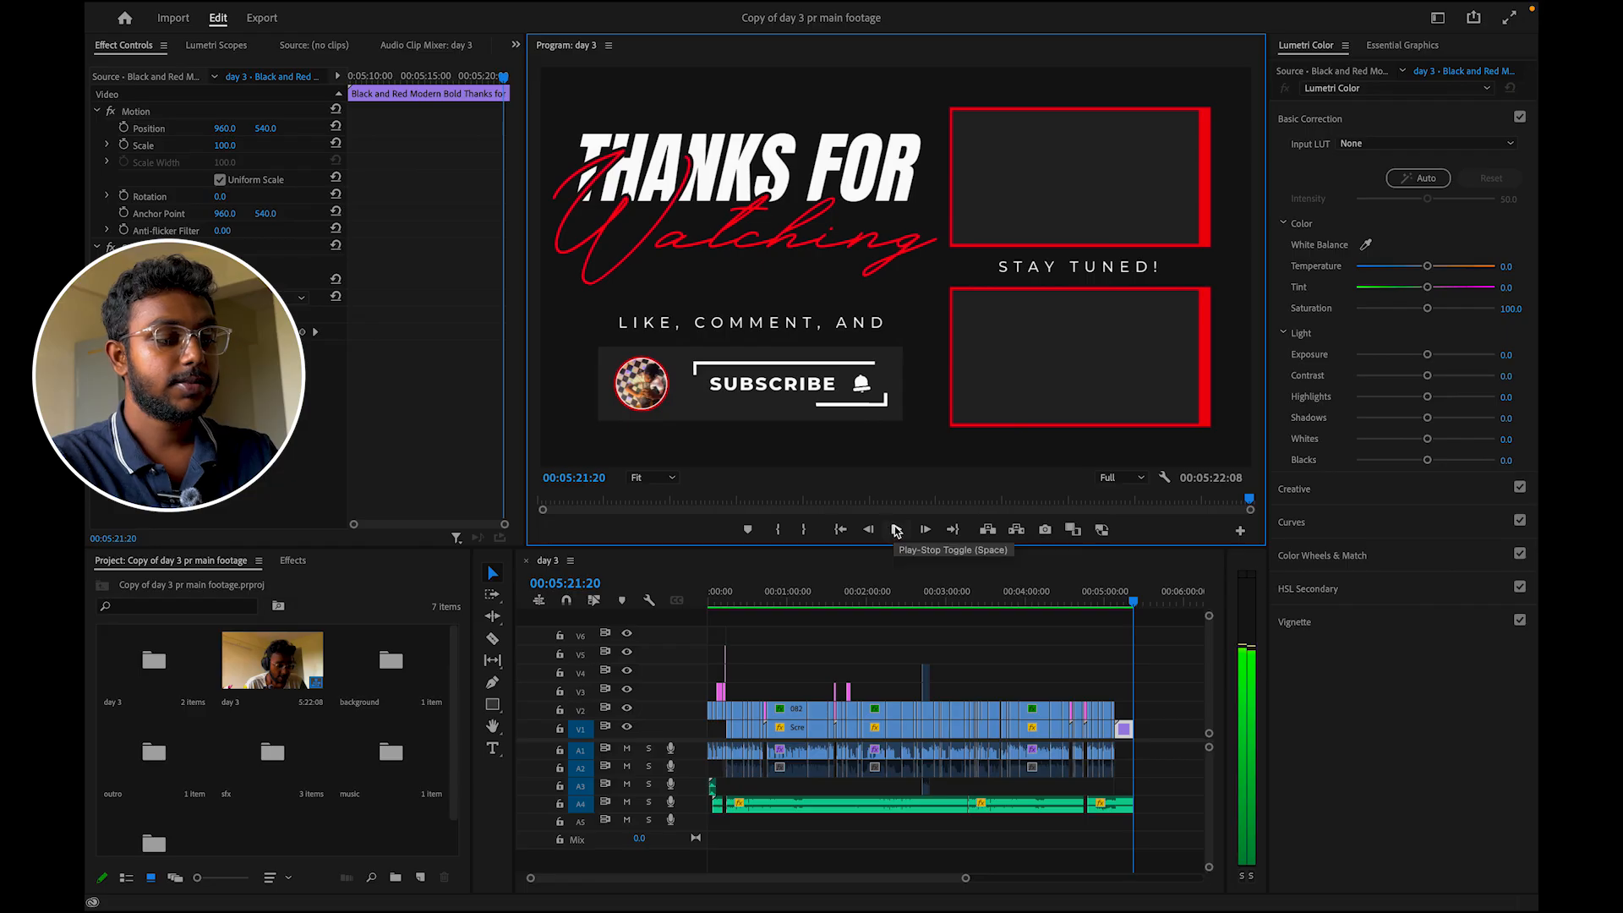
click(895, 531)
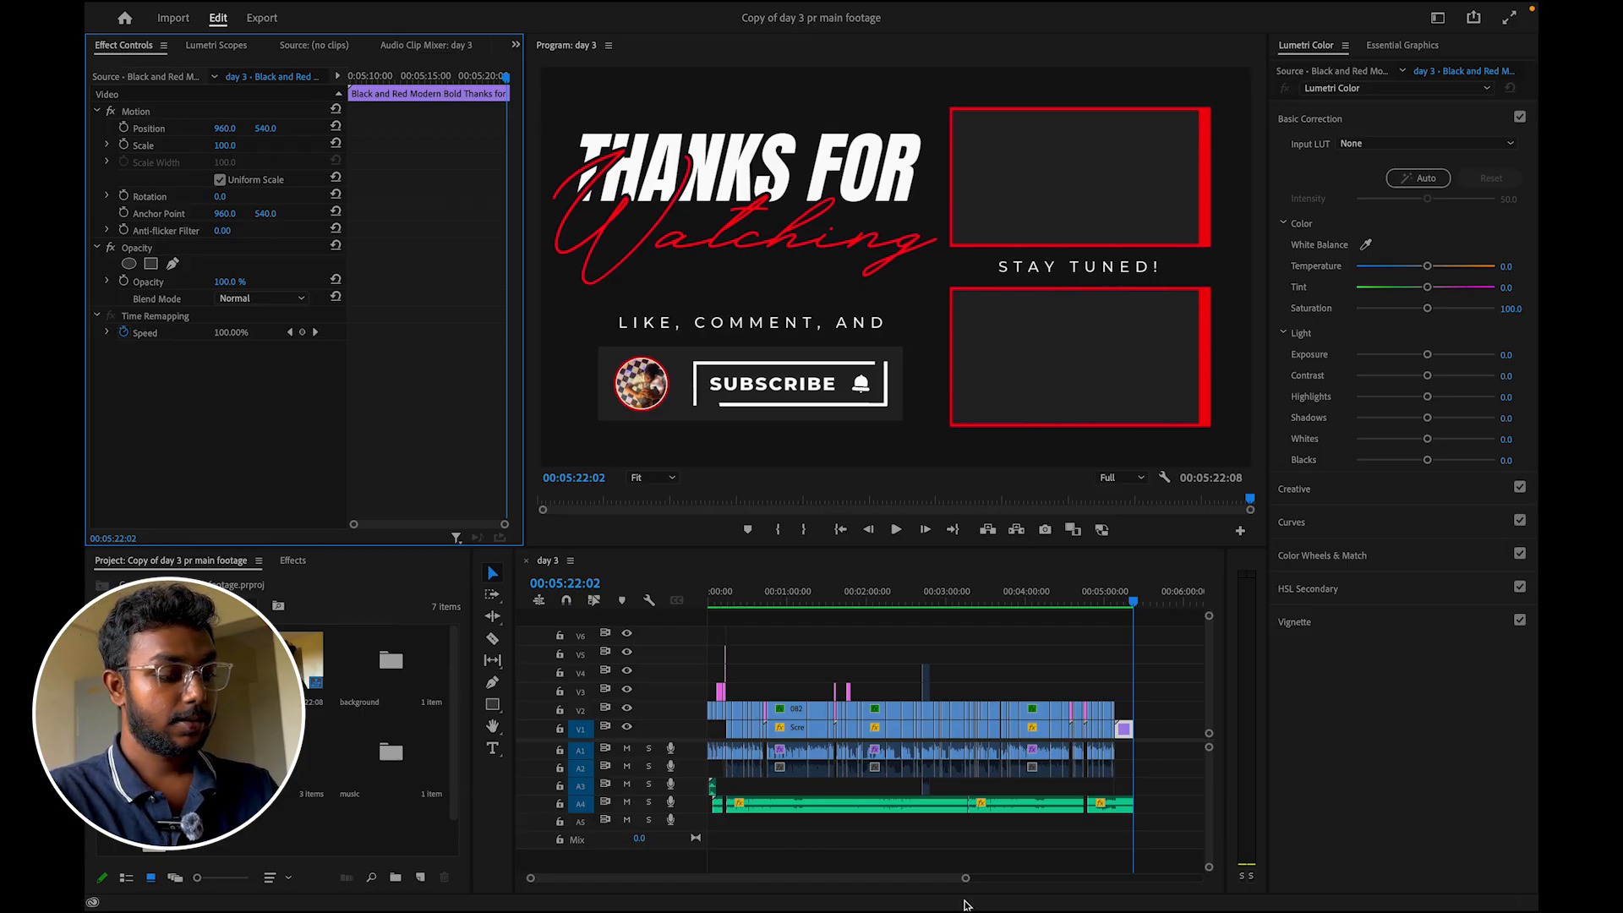
- Move the playhead to 00:00:01:12 near the sequence start and select the first video clip on V2
drag(965, 879, 928, 881)
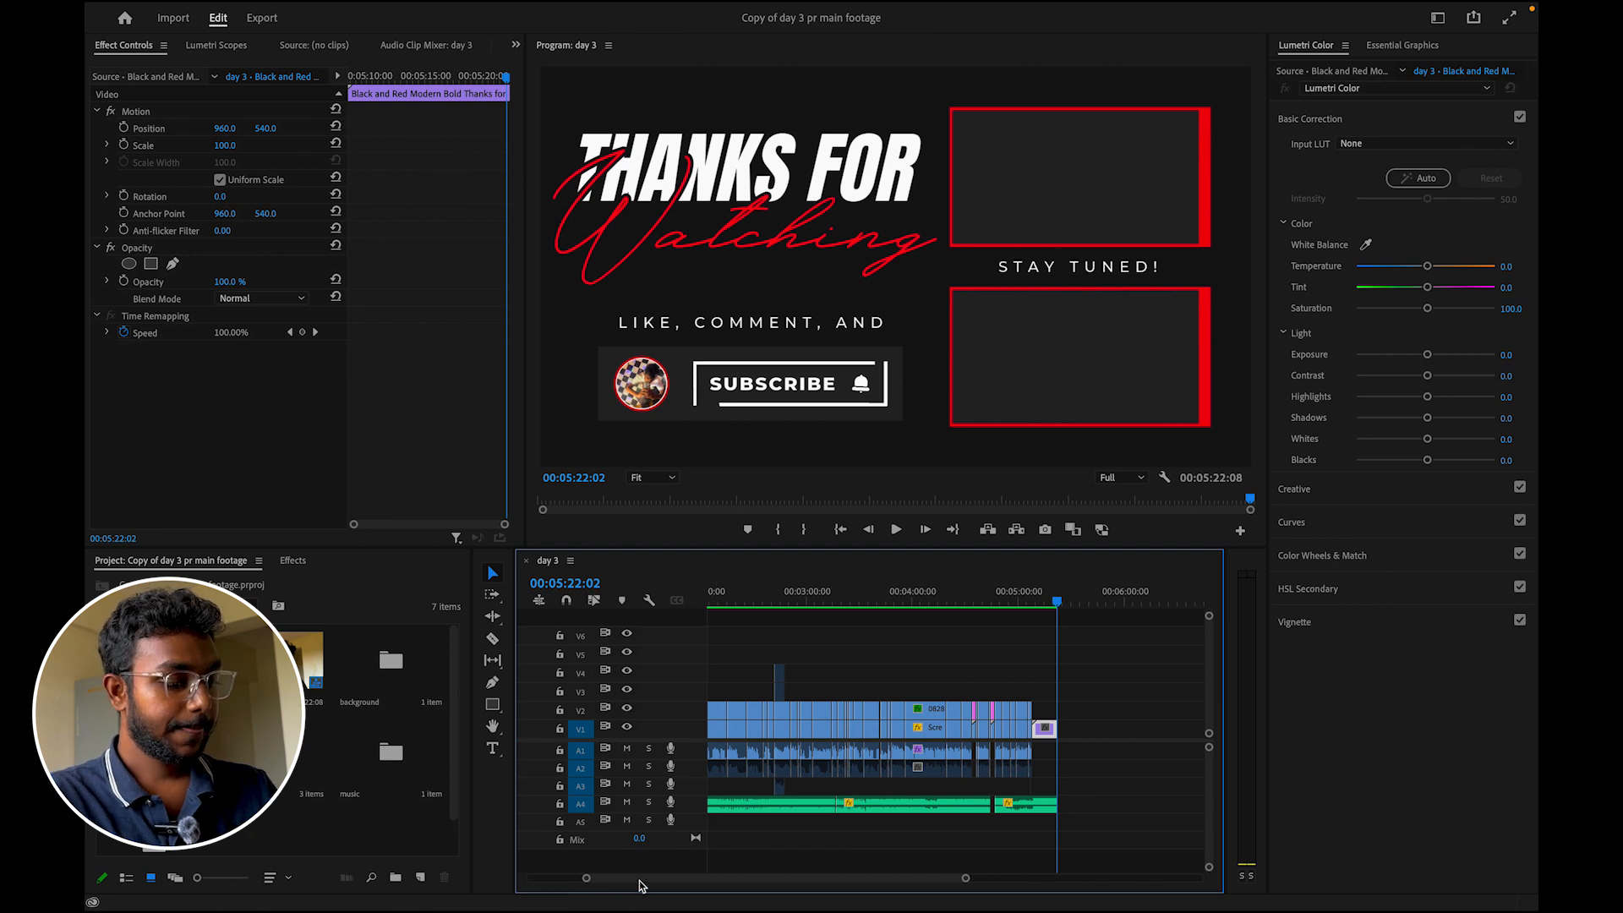
drag(641, 883, 568, 883)
key(Home)
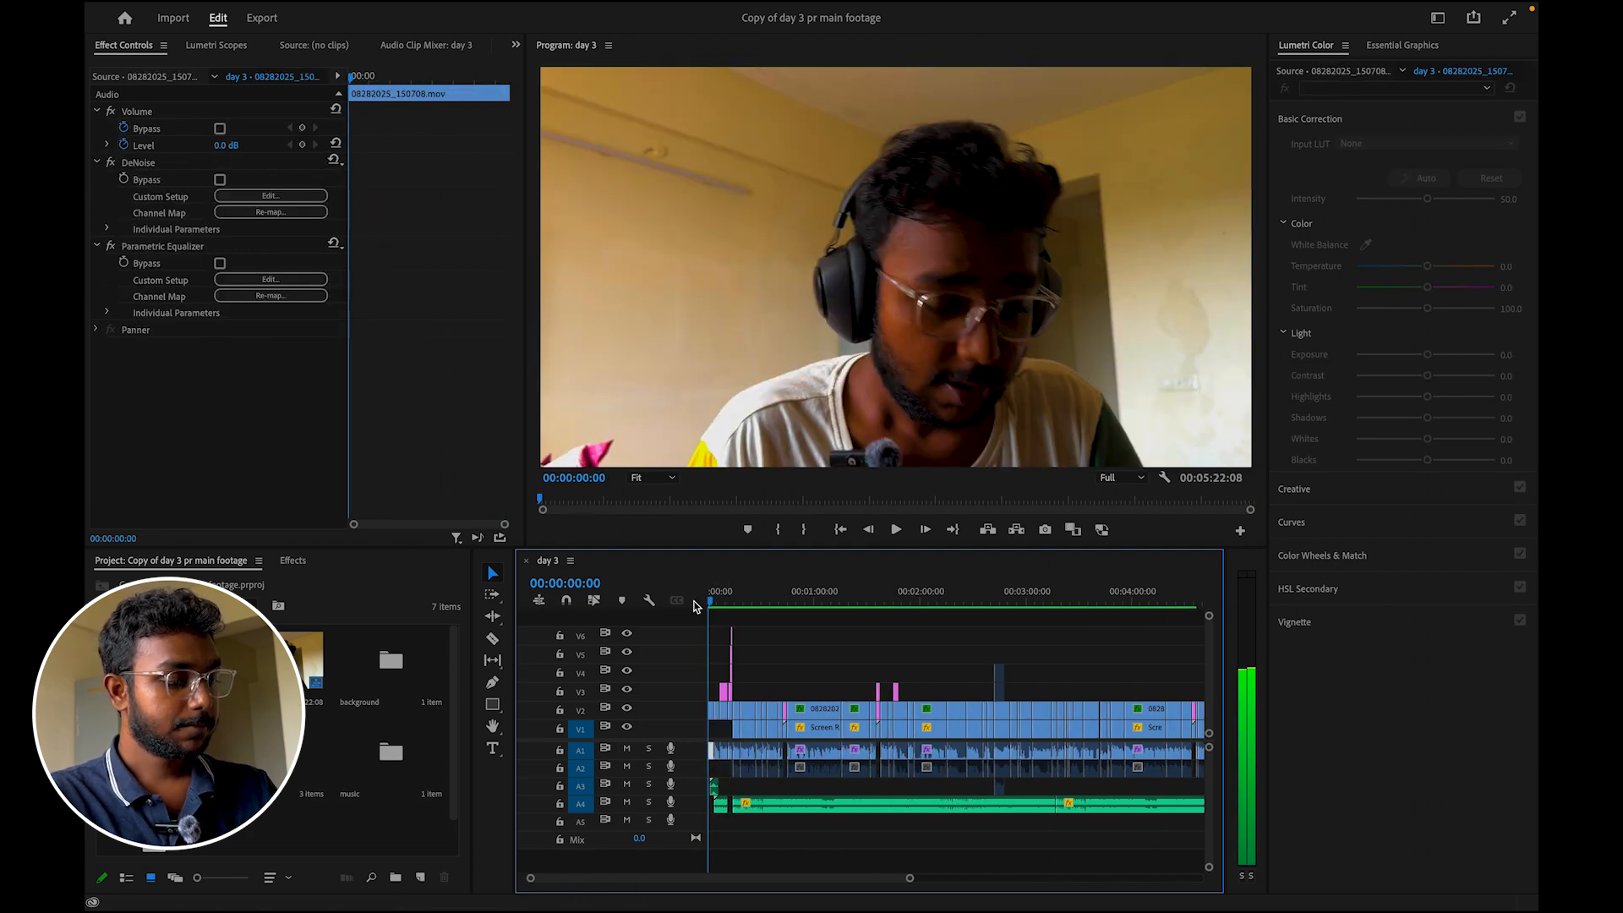
key(equal)
key(equal)
key(equal)
click(730, 599)
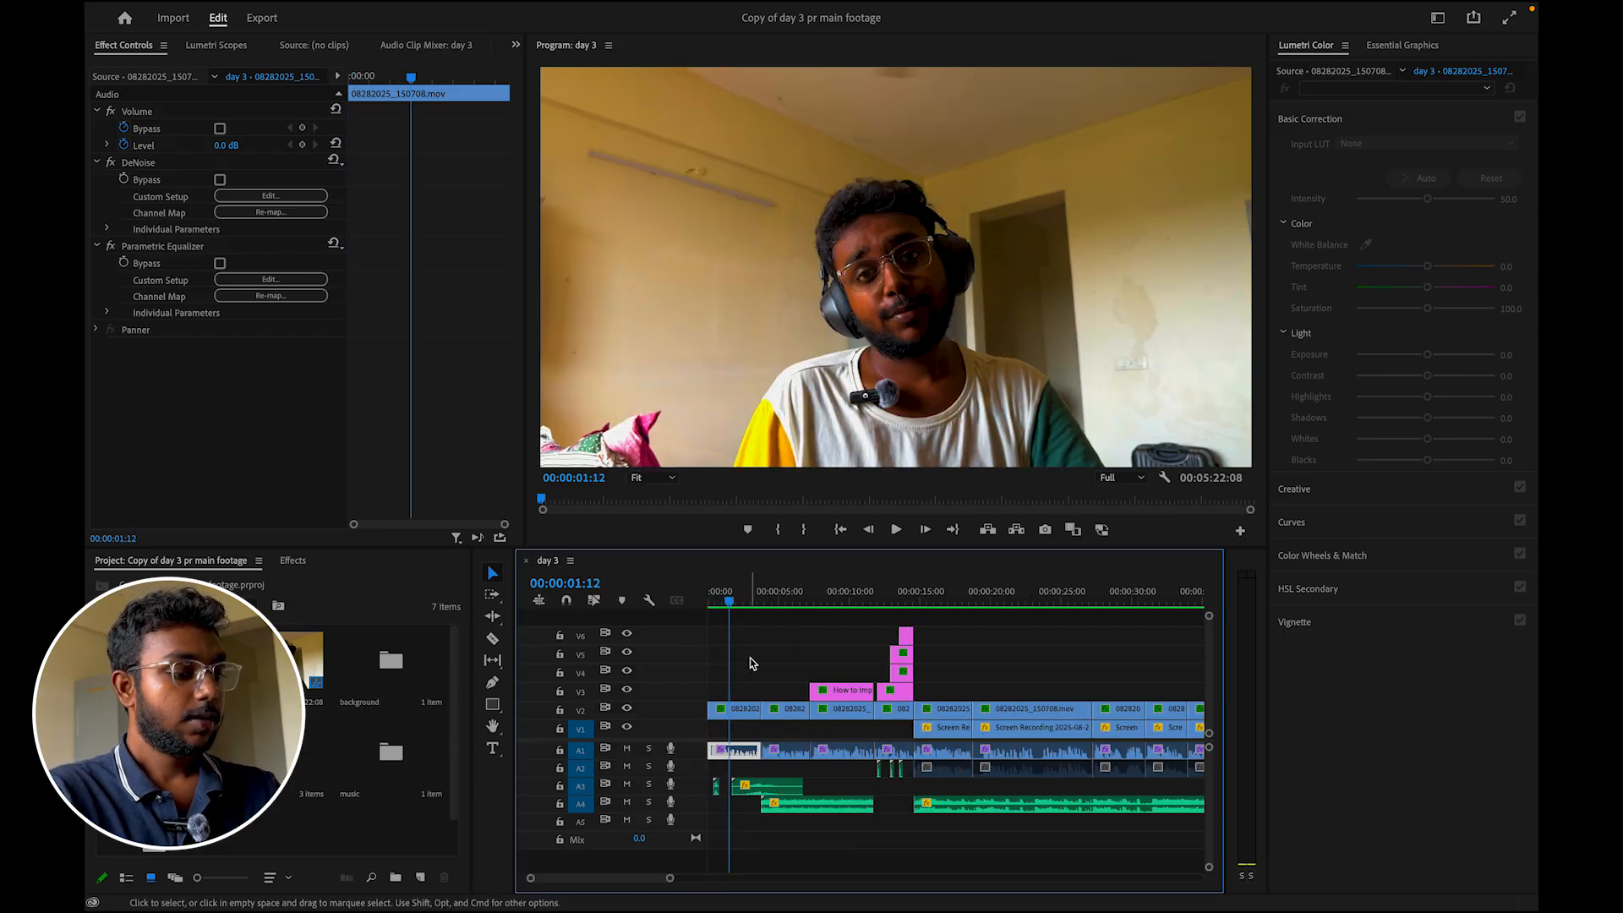
click(740, 716)
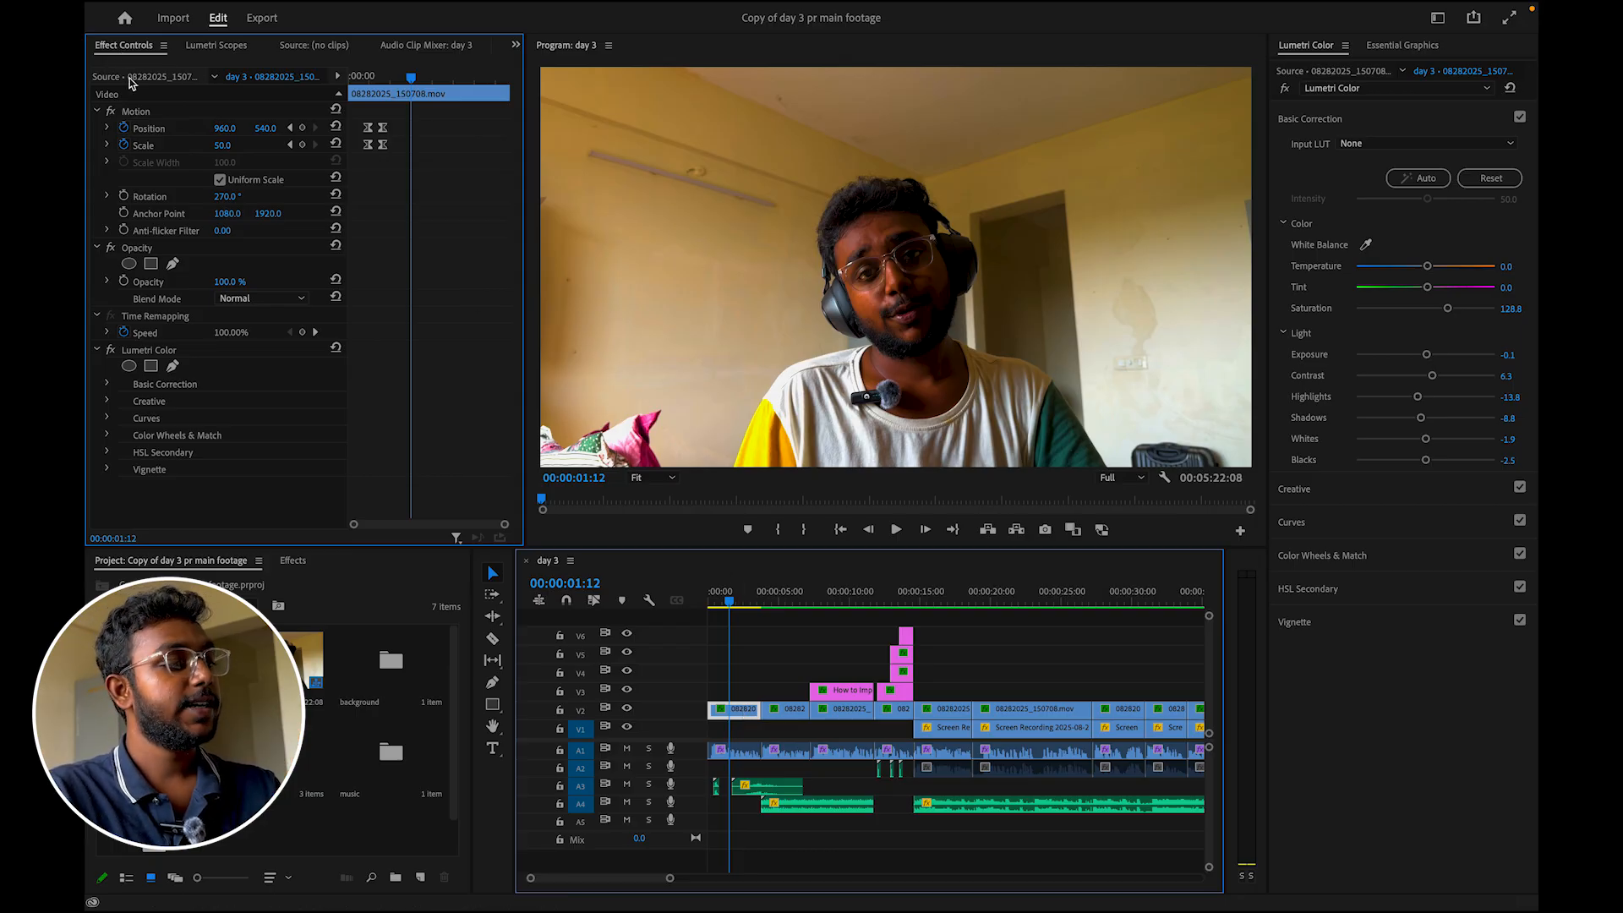
- Try shifting the selected clip's vertical and horizontal Position, undoing each change
click(149, 130)
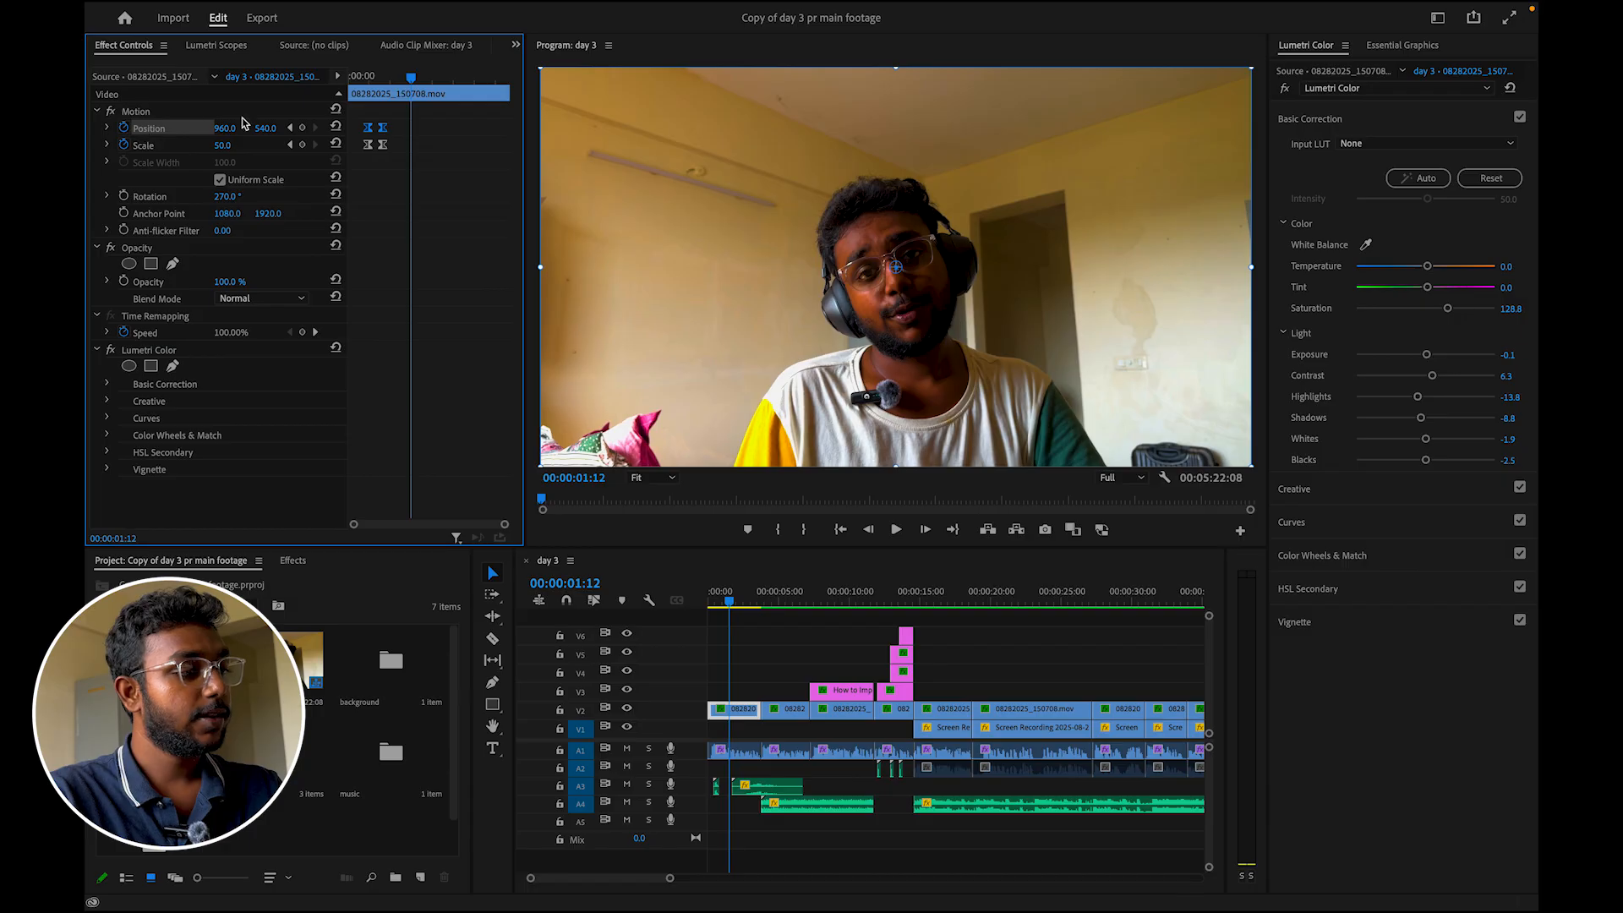
mouse_move(261, 128)
mouse_down()
mouse_move(380, 128)
mouse_move(291, 129)
mouse_up()
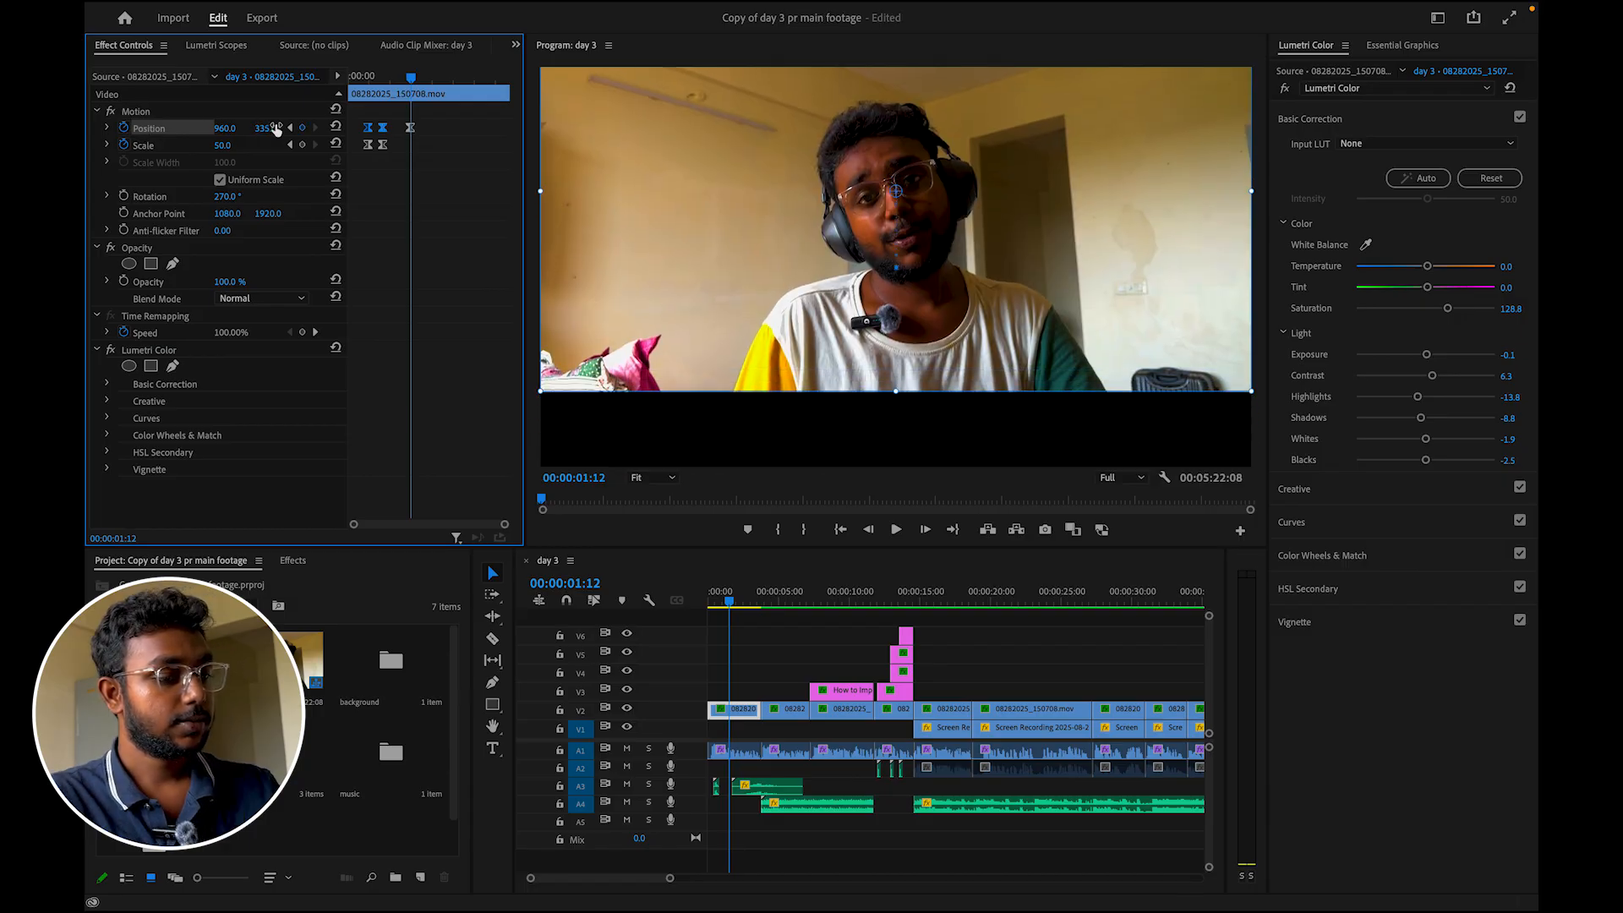
key(ctrl+z)
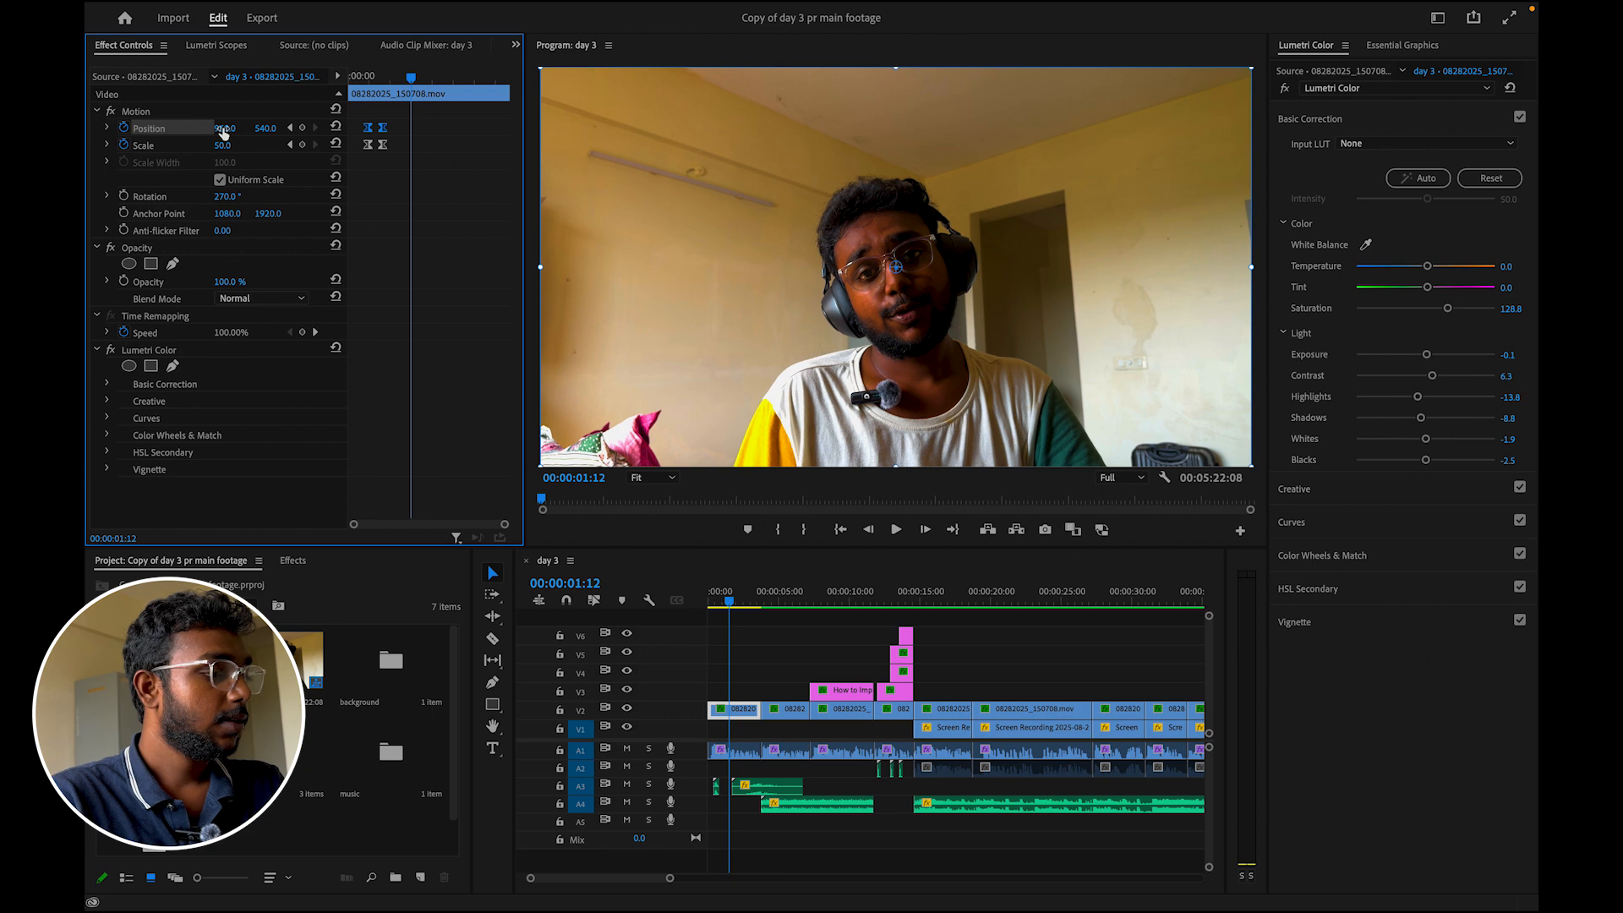
drag(225, 128, 85, 129)
key(ctrl+z)
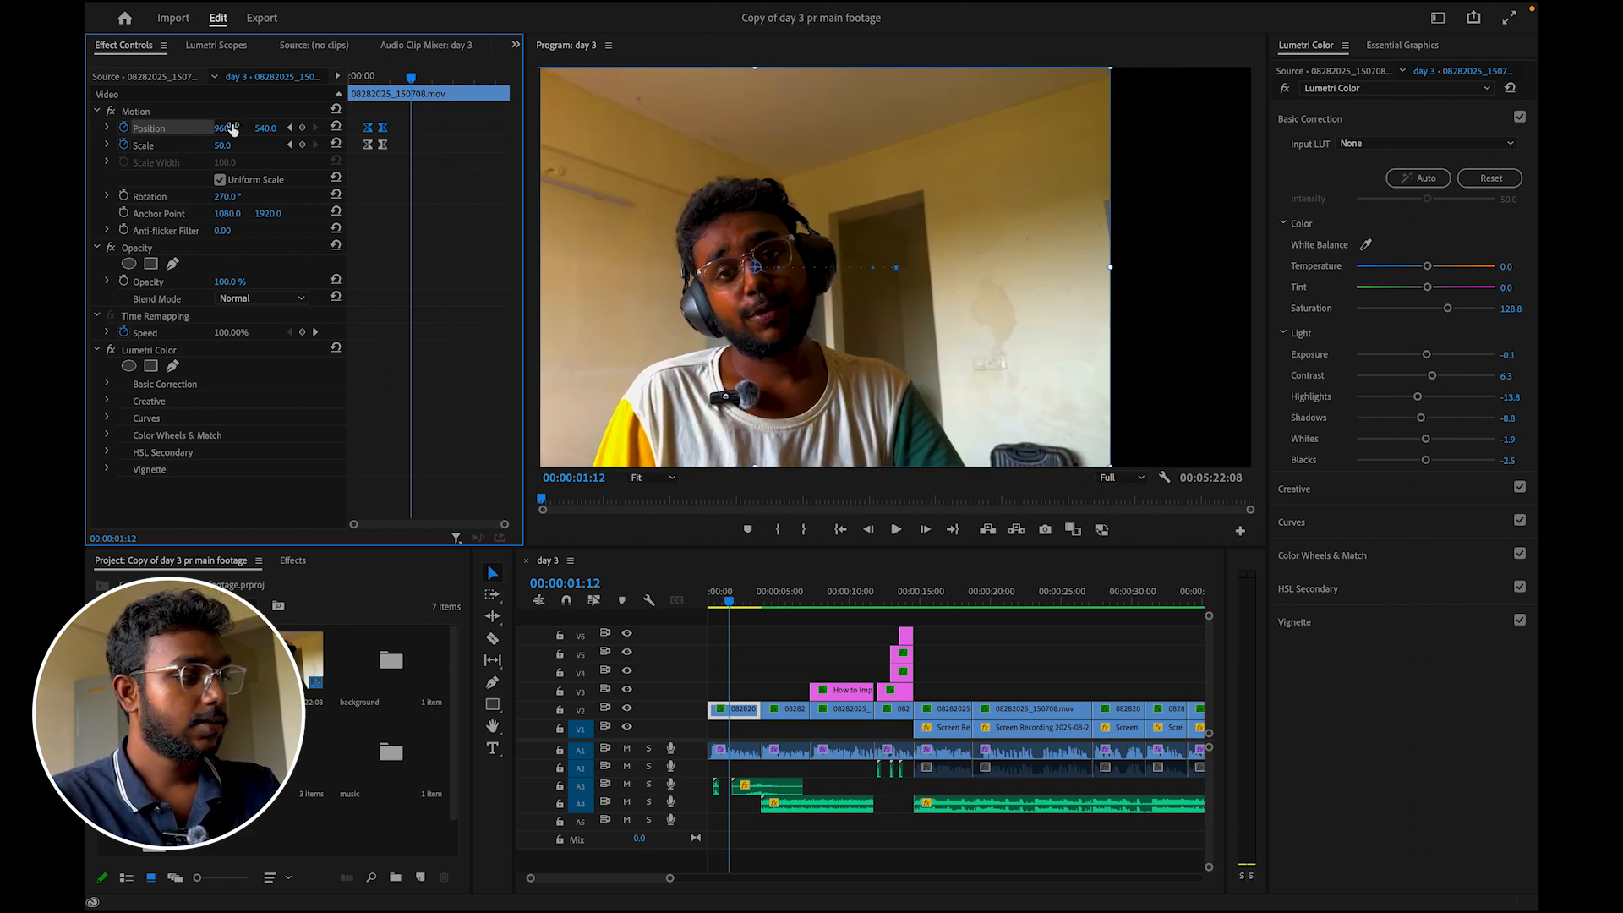
- Try scaling the selected clip with its Motion Scale value and undo the scale changes
drag(228, 150, 335, 150)
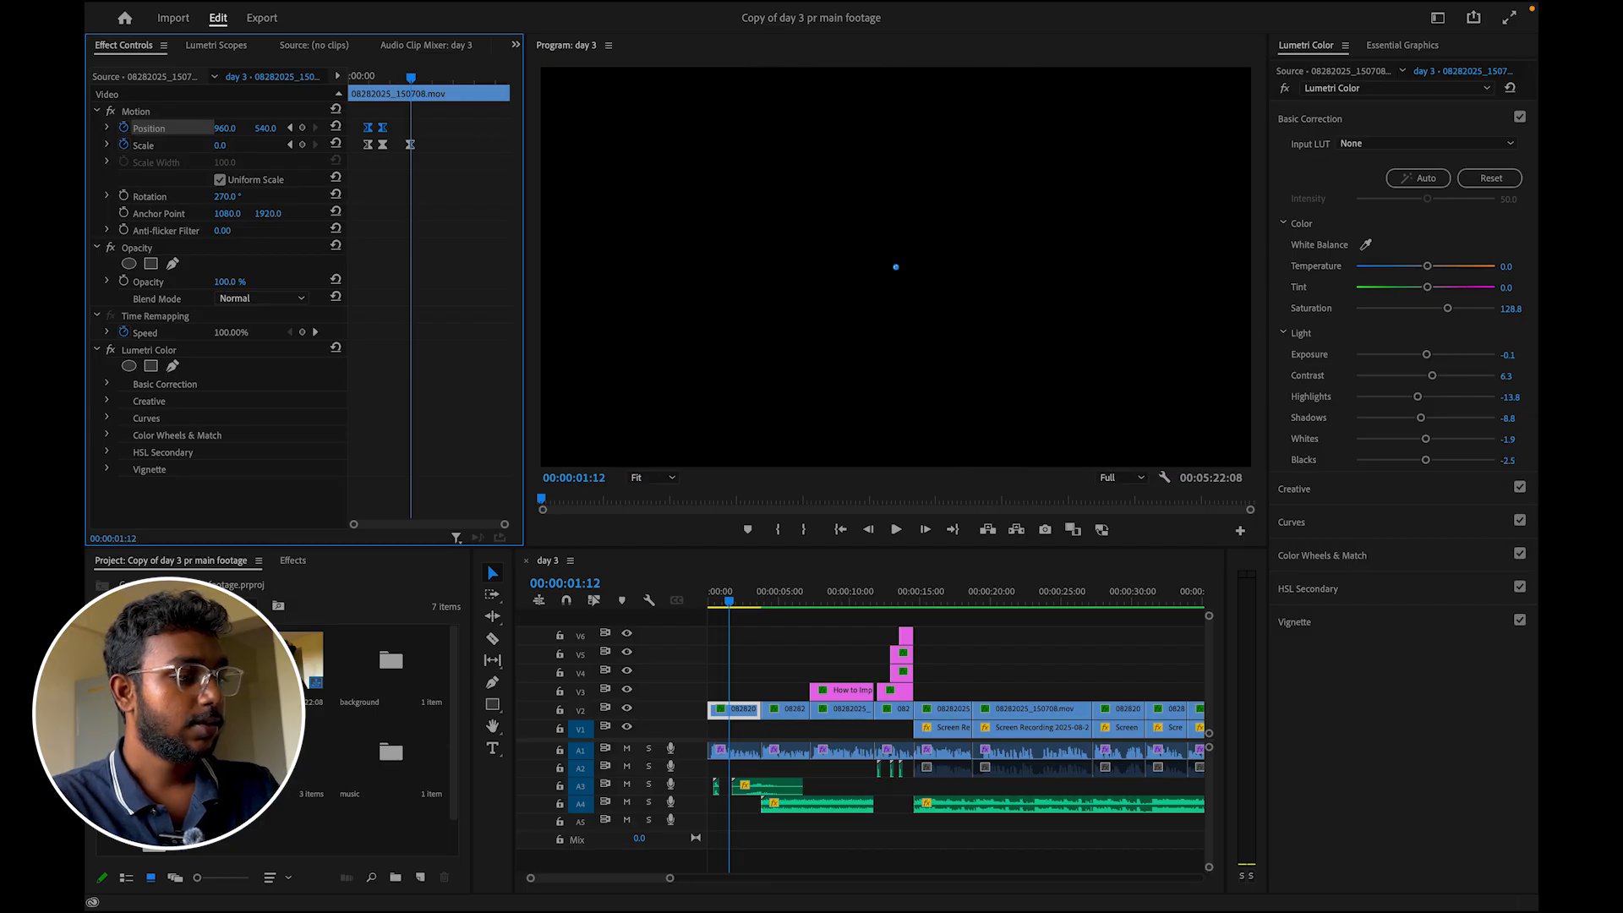
drag(214, 145, 396, 196)
key(ctrl+z)
key(ctrl+z)
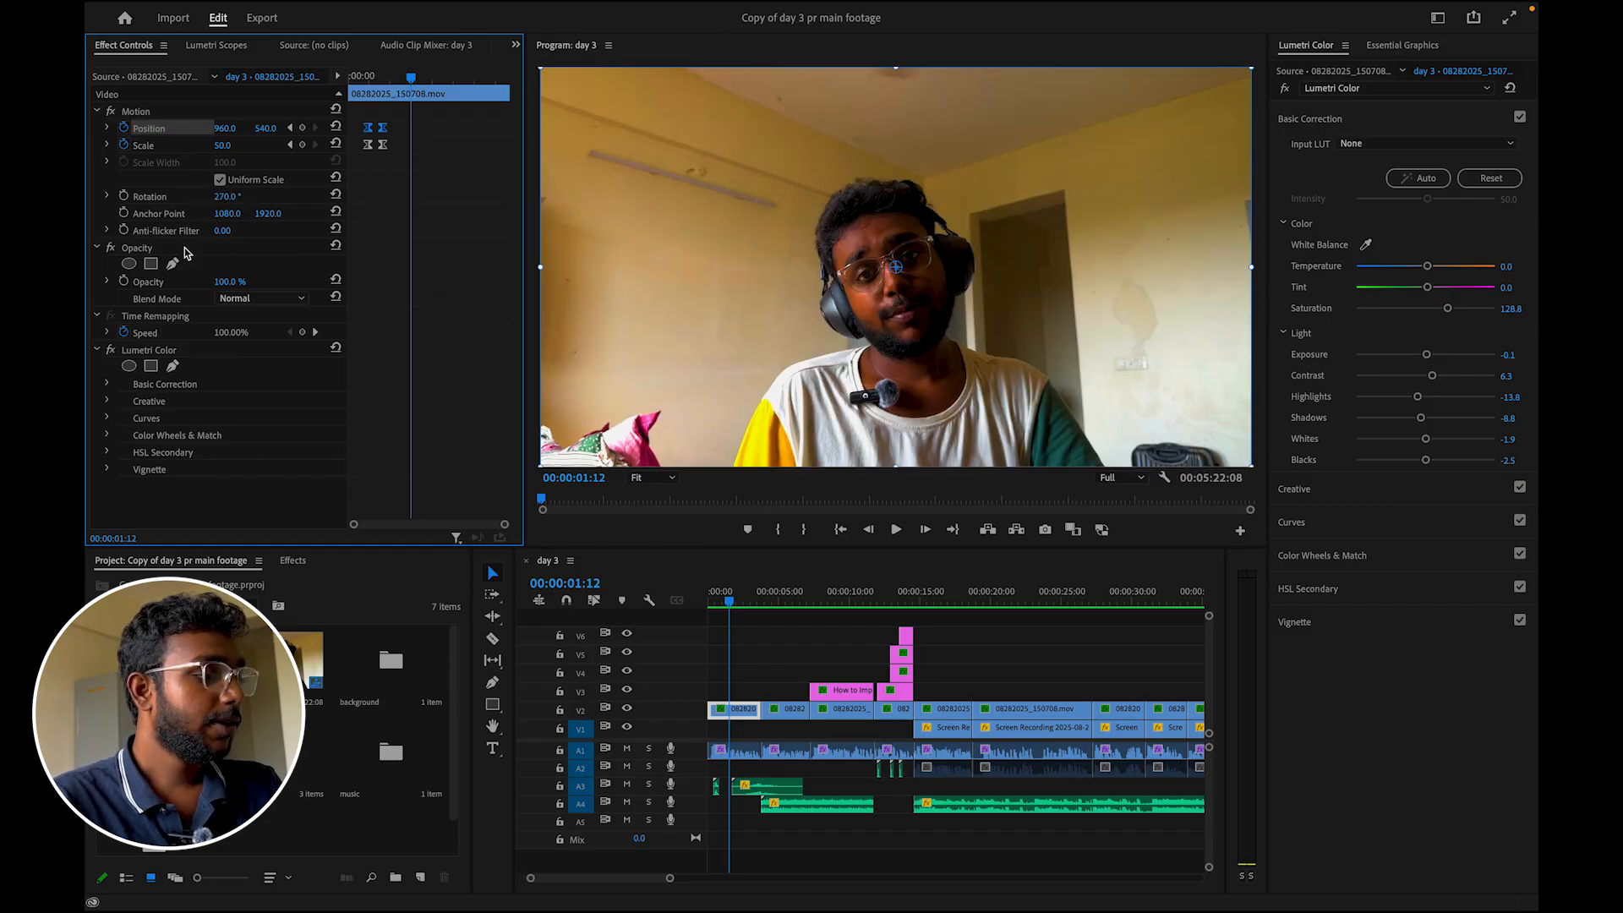
- Try adjusting the clip's Opacity, leave it at 100%, and select its Lumetri Color effect
click(153, 250)
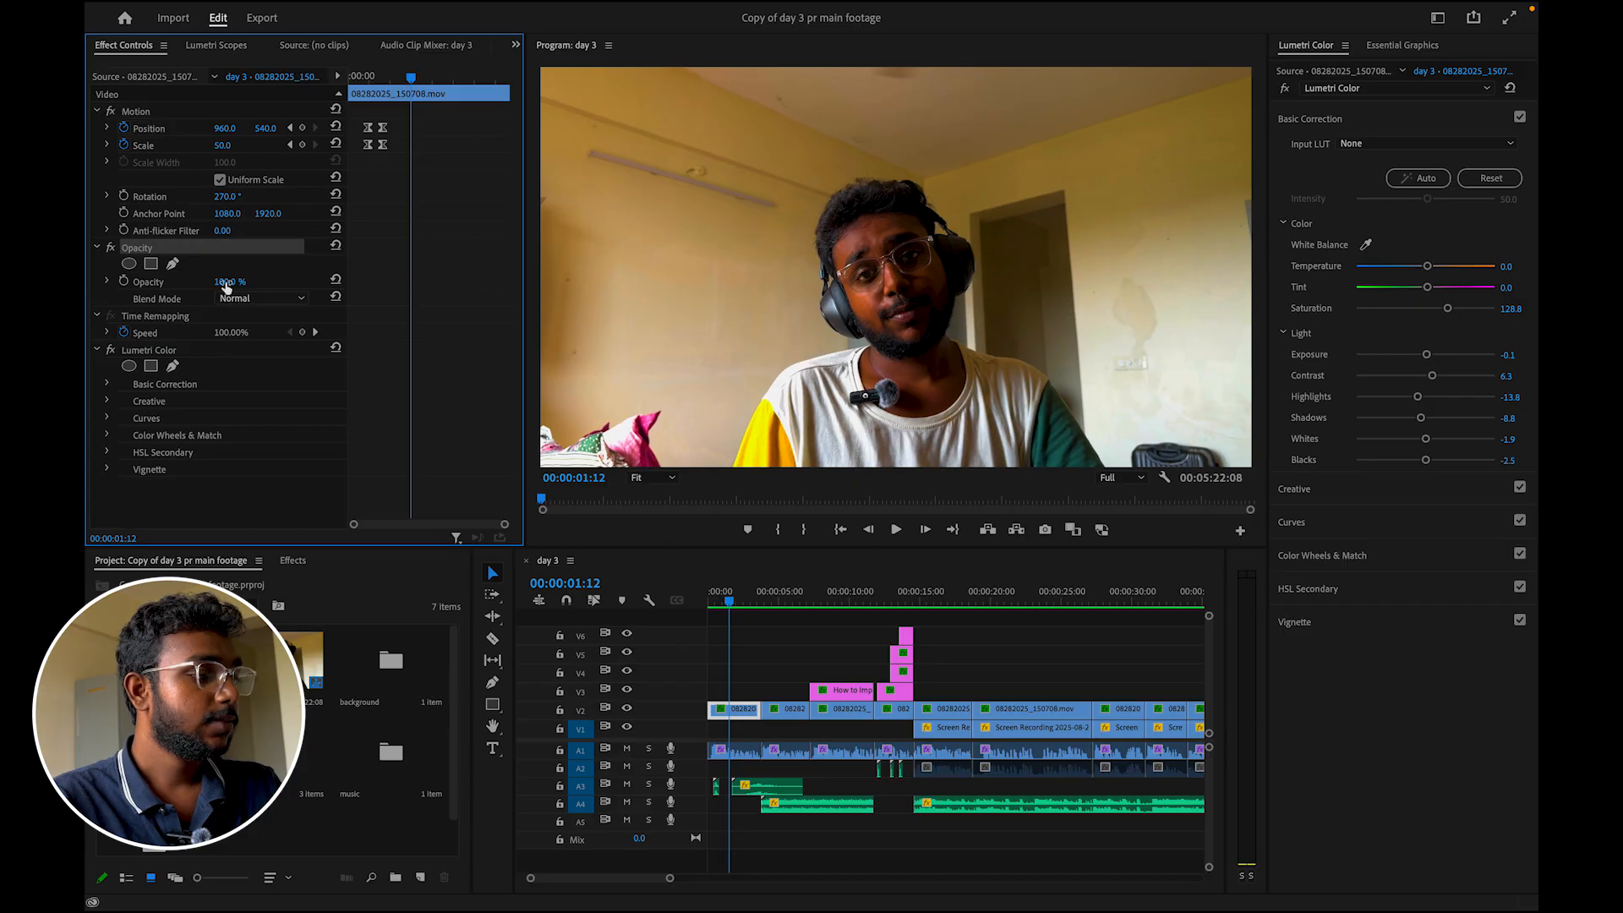
mouse_move(230, 281)
mouse_down()
mouse_move(146, 281)
mouse_move(230, 281)
mouse_up()
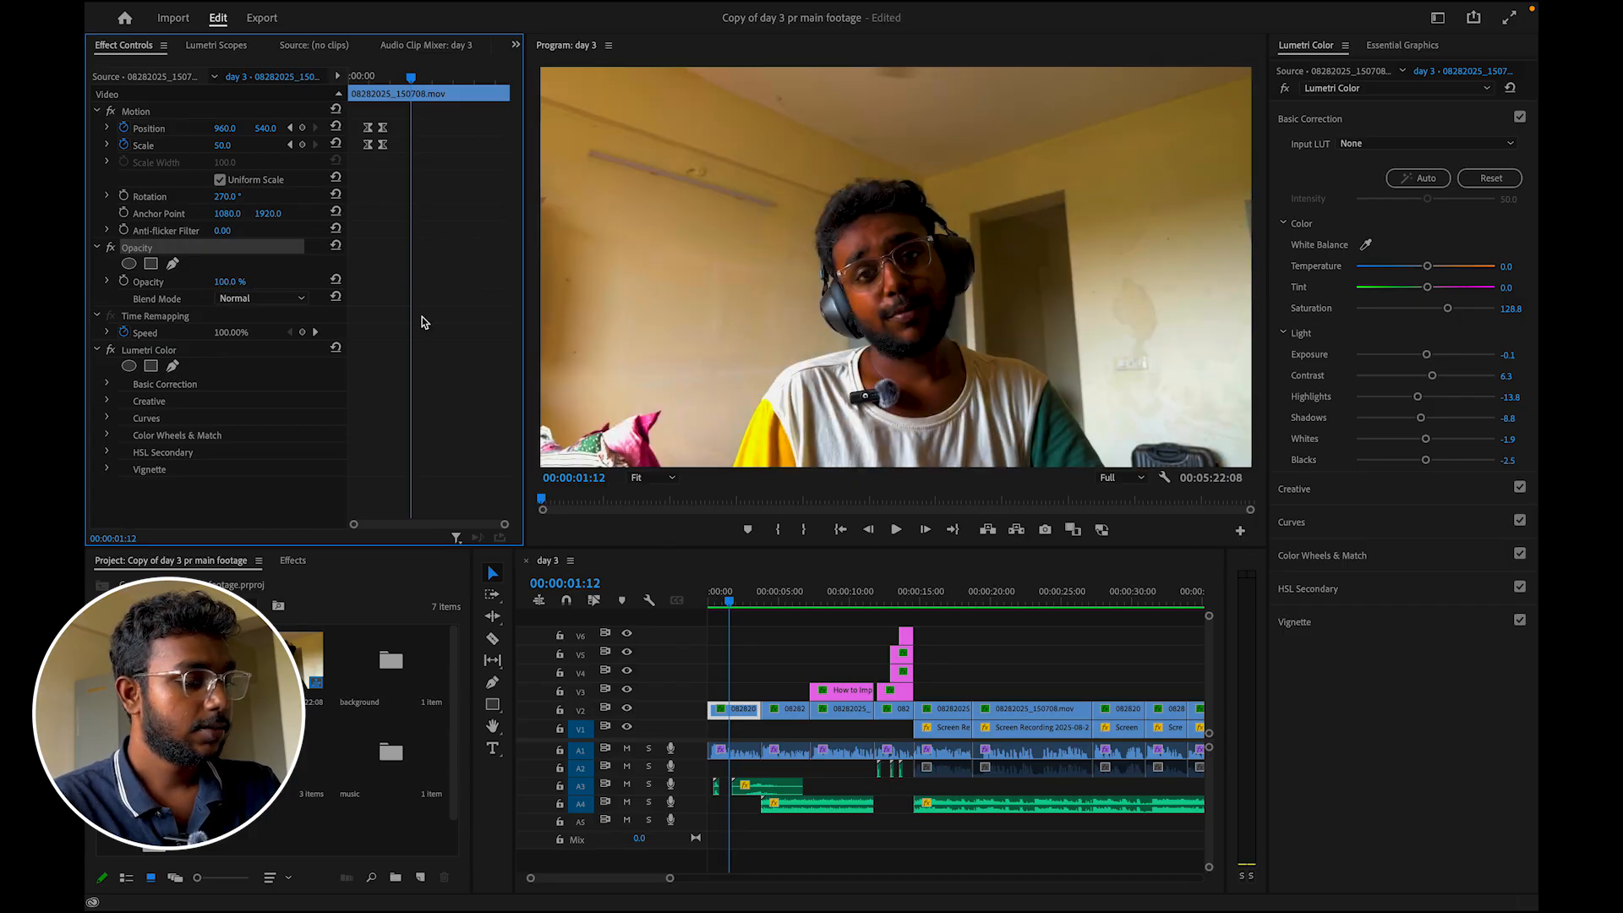
click(166, 350)
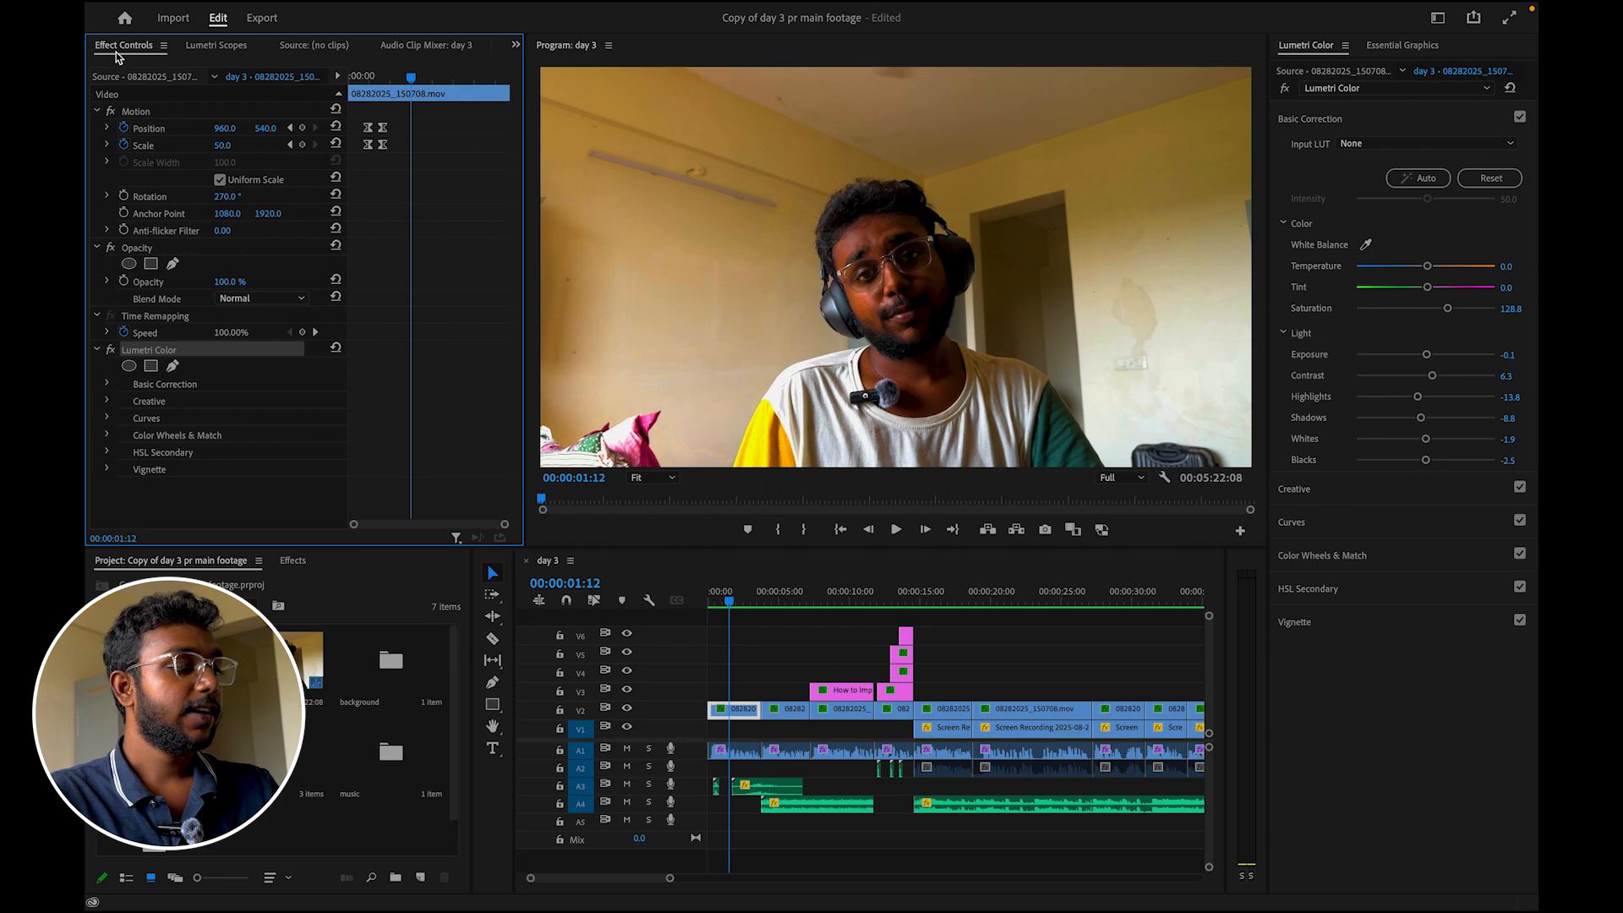
- View the Lumetri Scopes and preview 08282025_150708.mov from the day 3 bin in the Source monitor
click(222, 50)
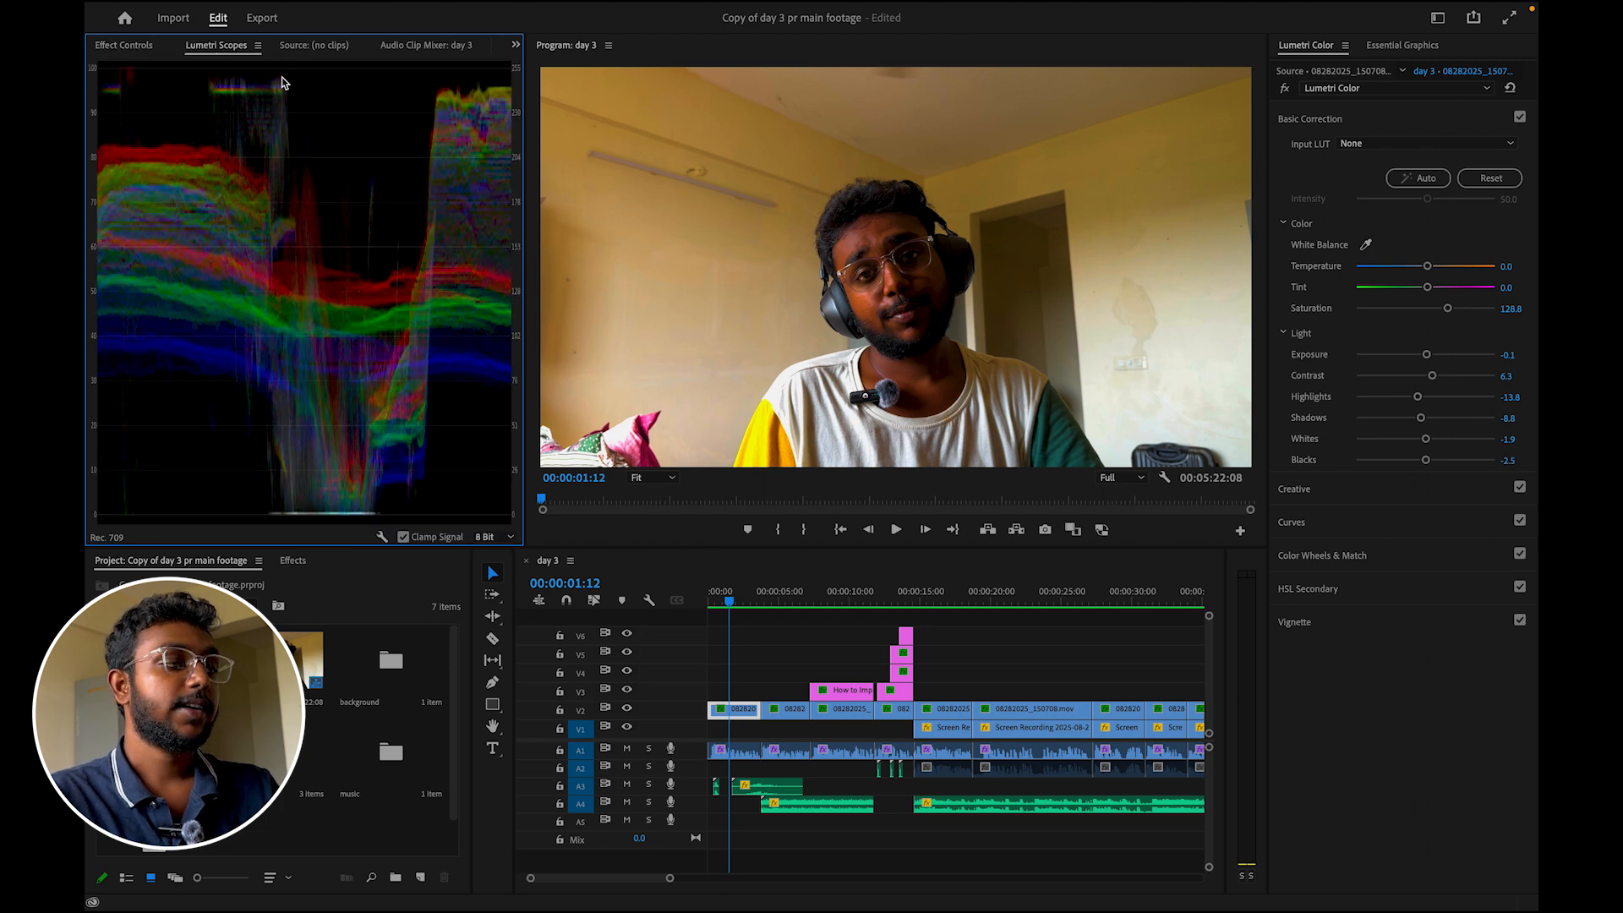
click(315, 49)
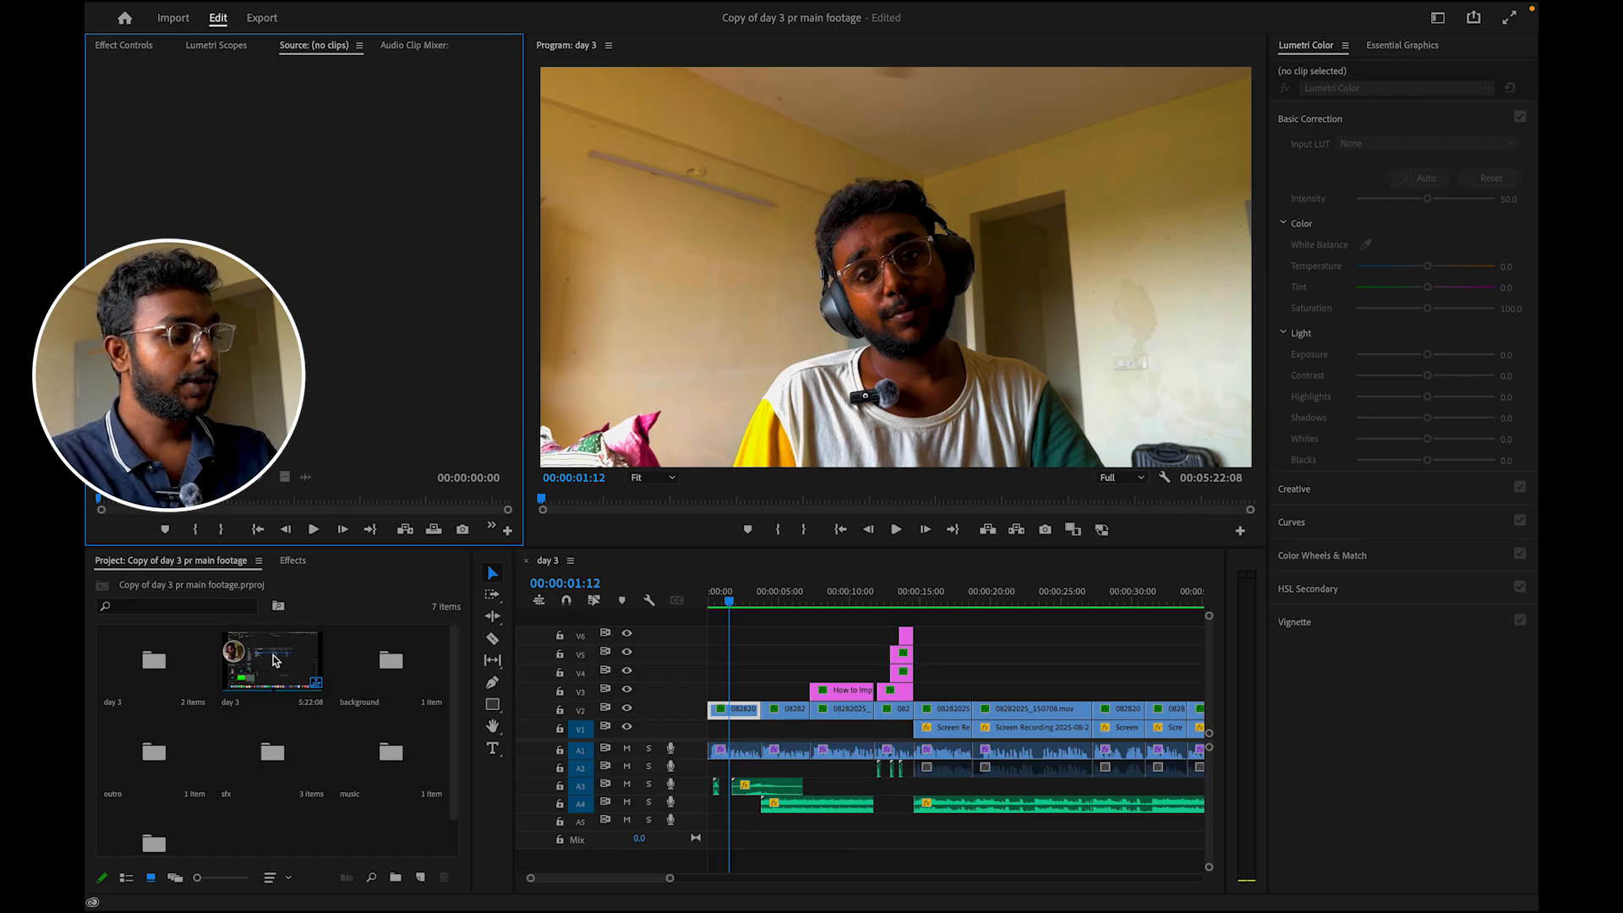
click(161, 671)
double_click(160, 670)
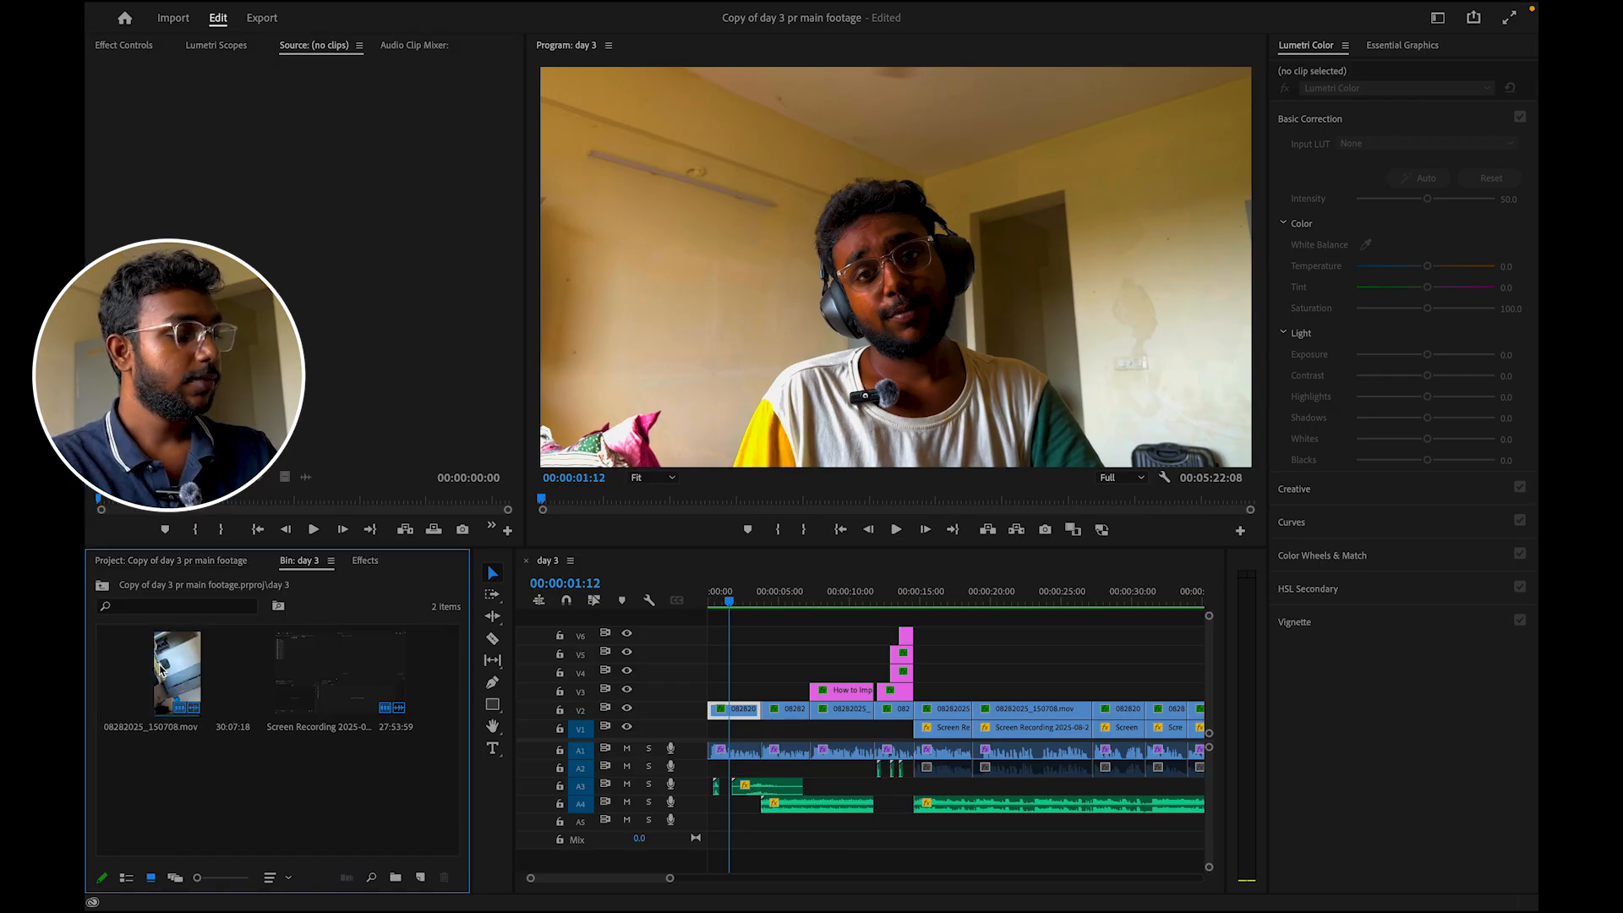
double_click(182, 672)
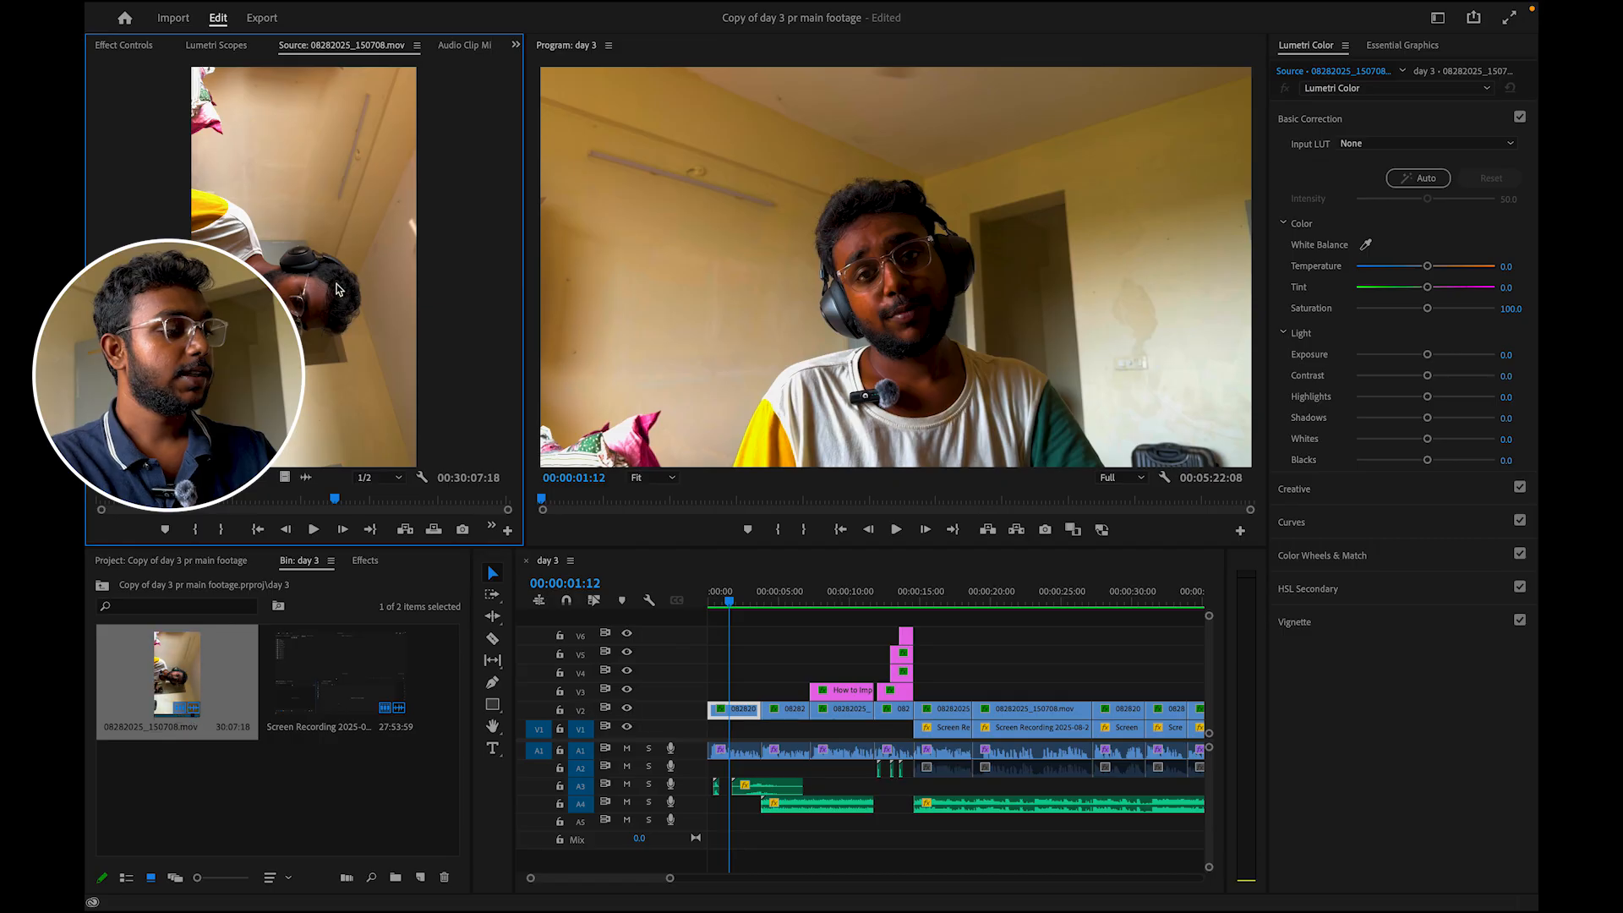
click(453, 47)
click(804, 160)
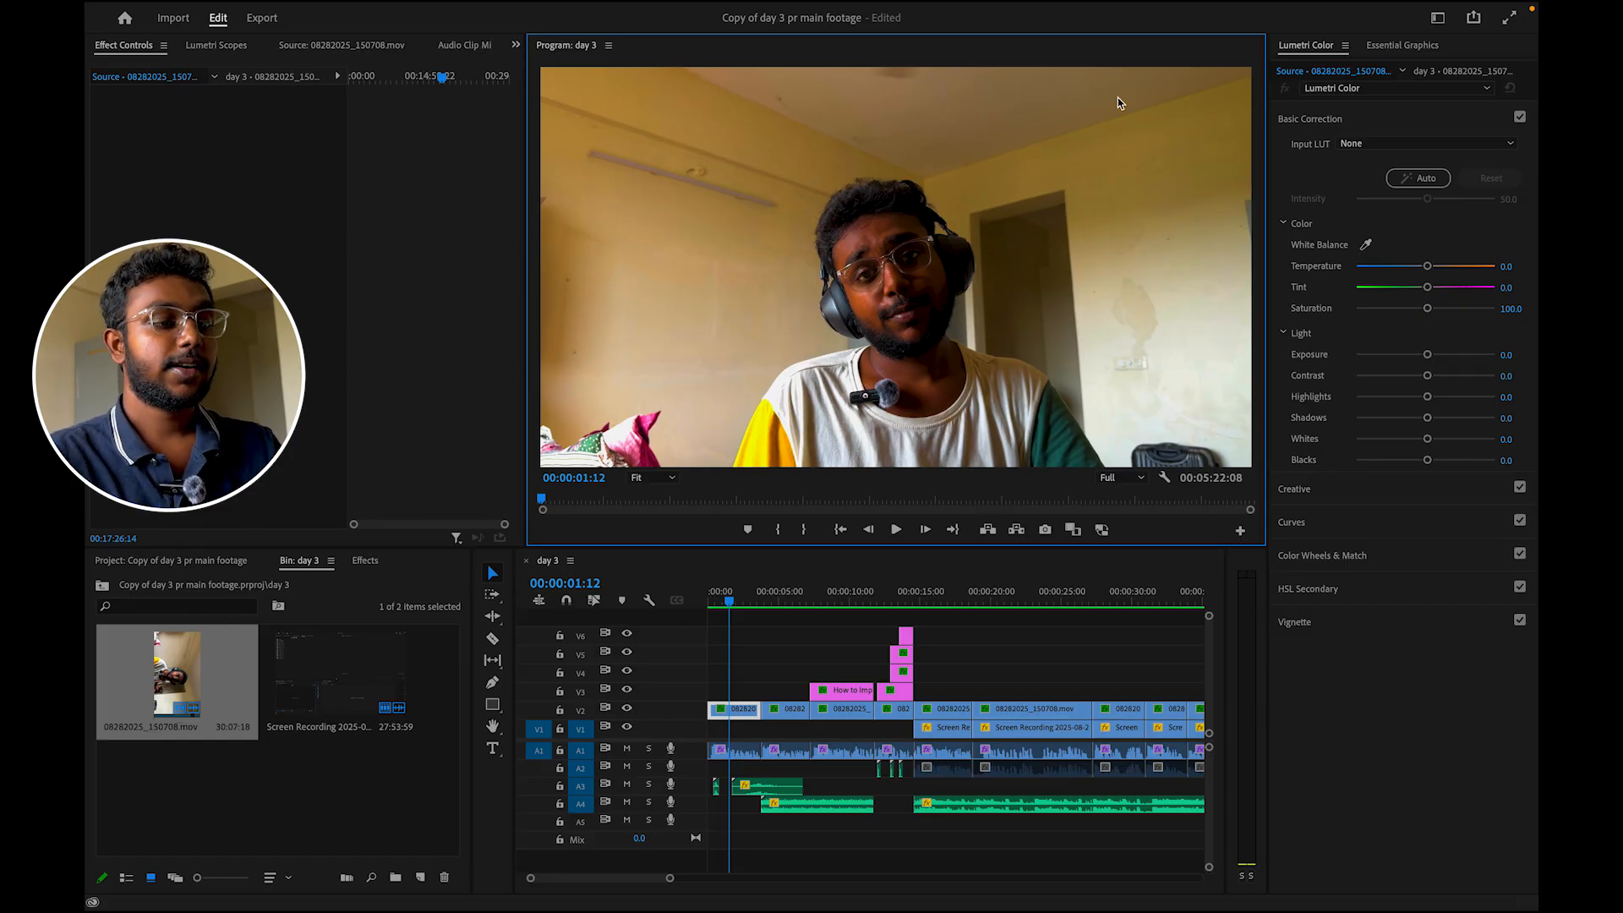
- Play the sequence in full screen and exit full screen at 00:00:07:12
click(1512, 21)
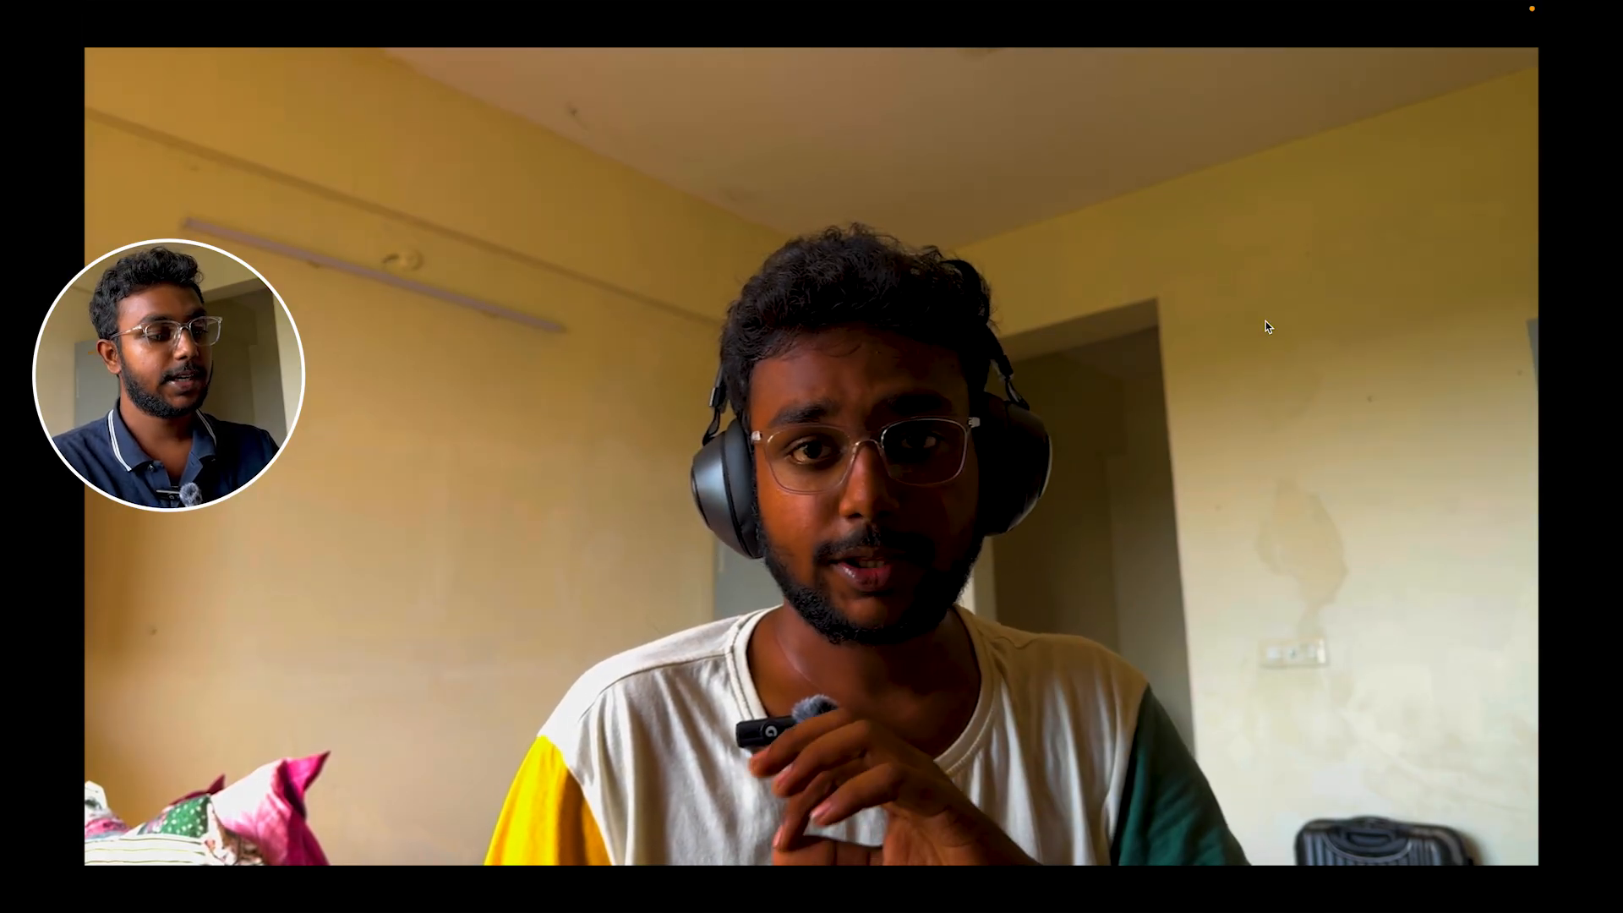
key(Escape)
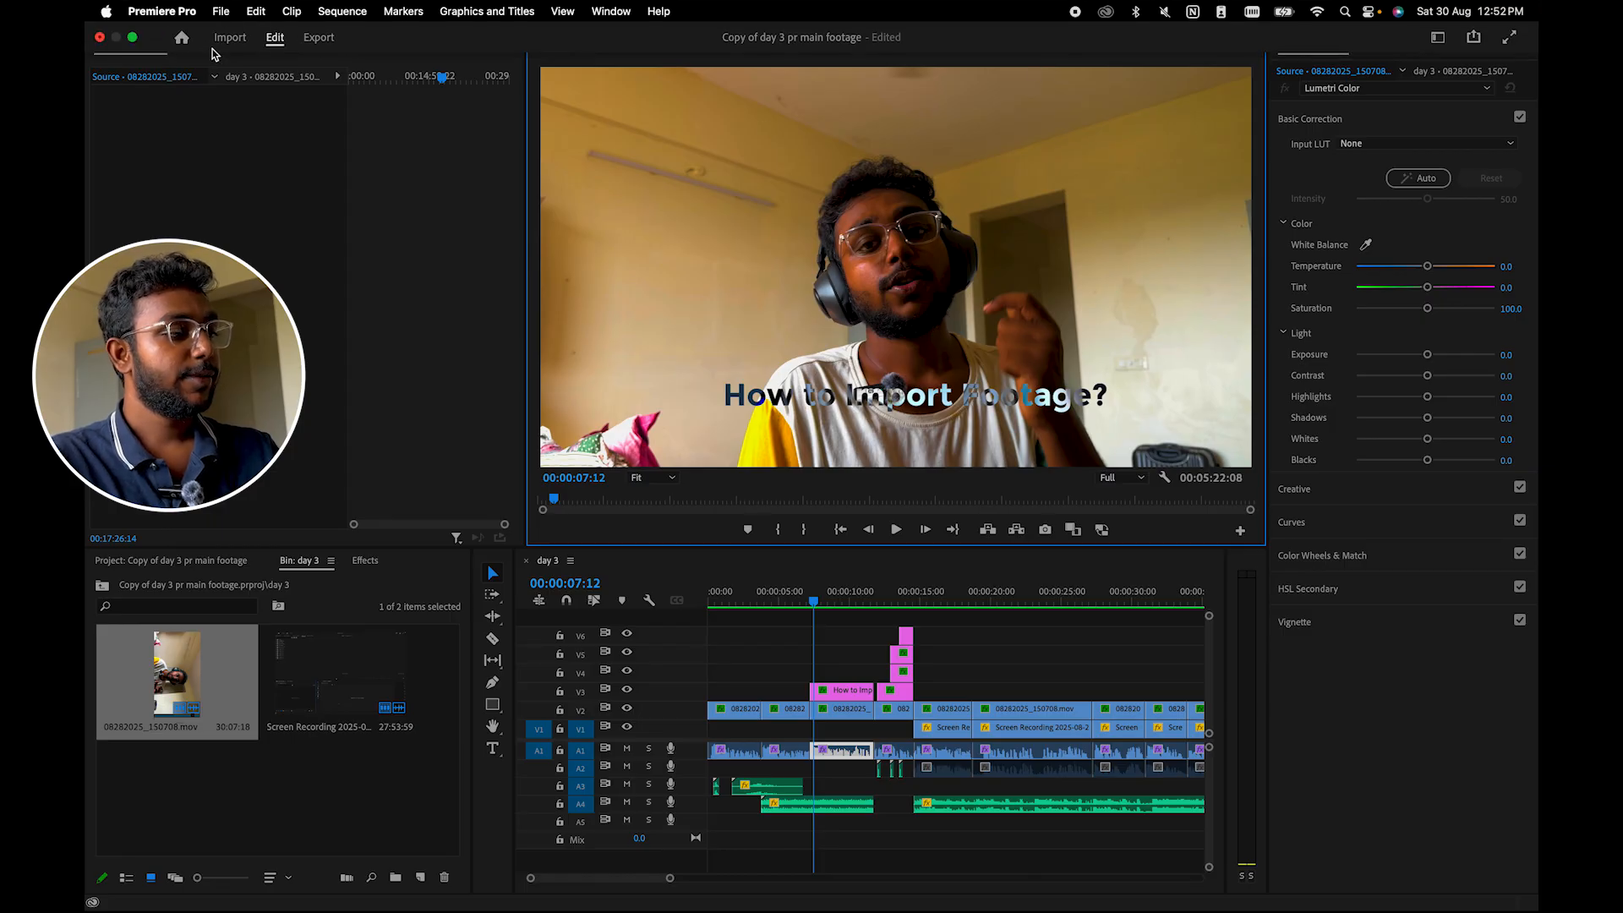
click(221, 11)
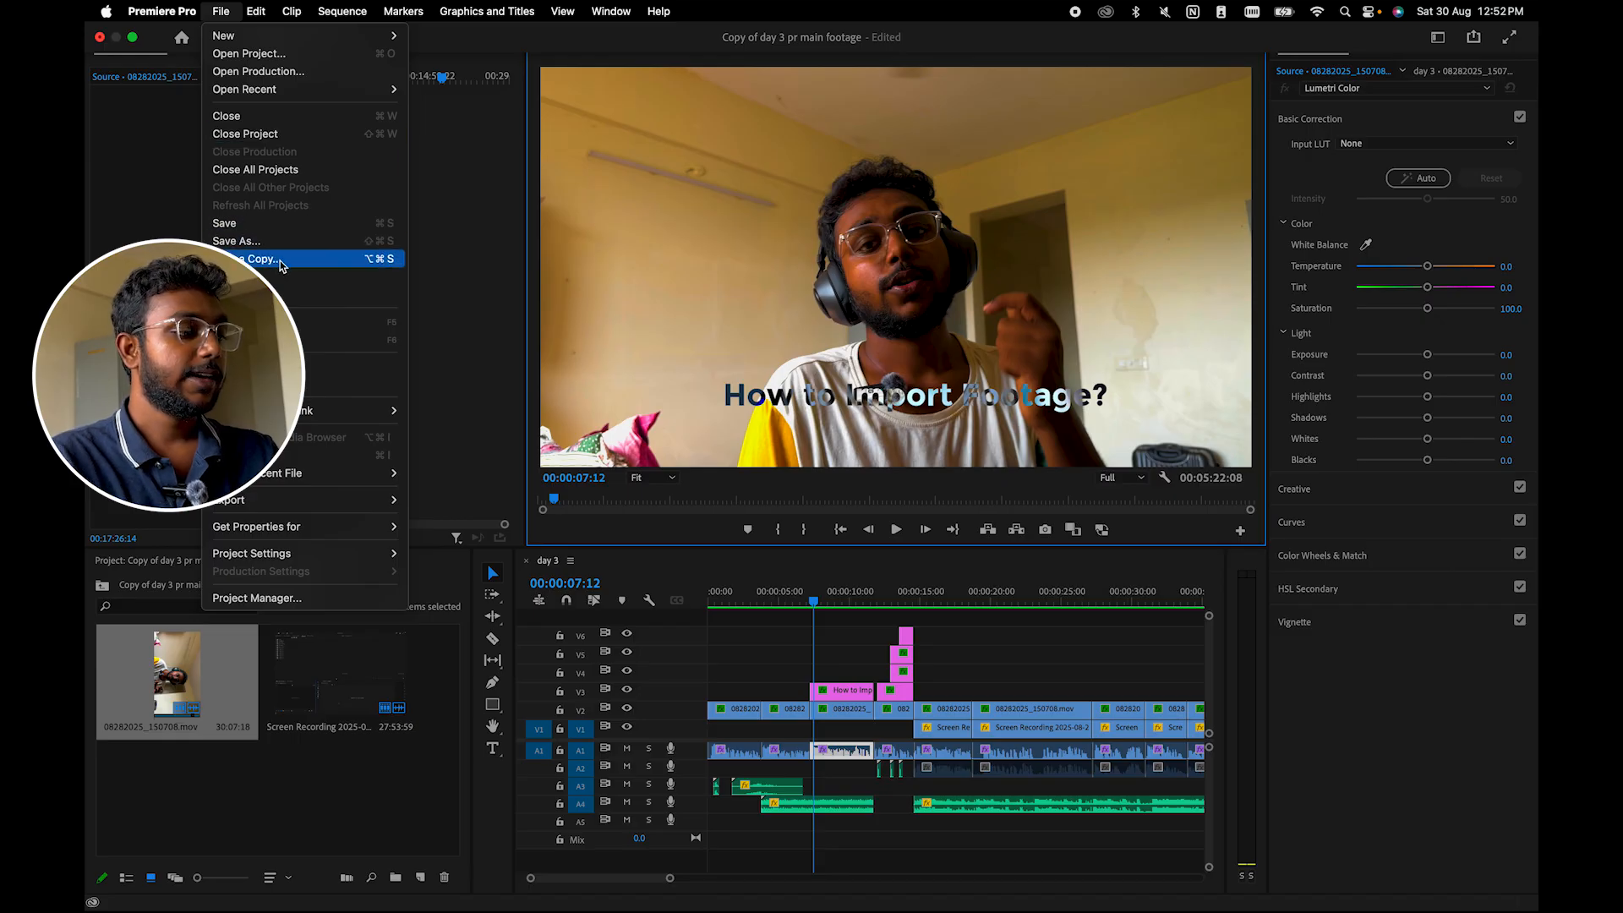
mouse_move(253, 17)
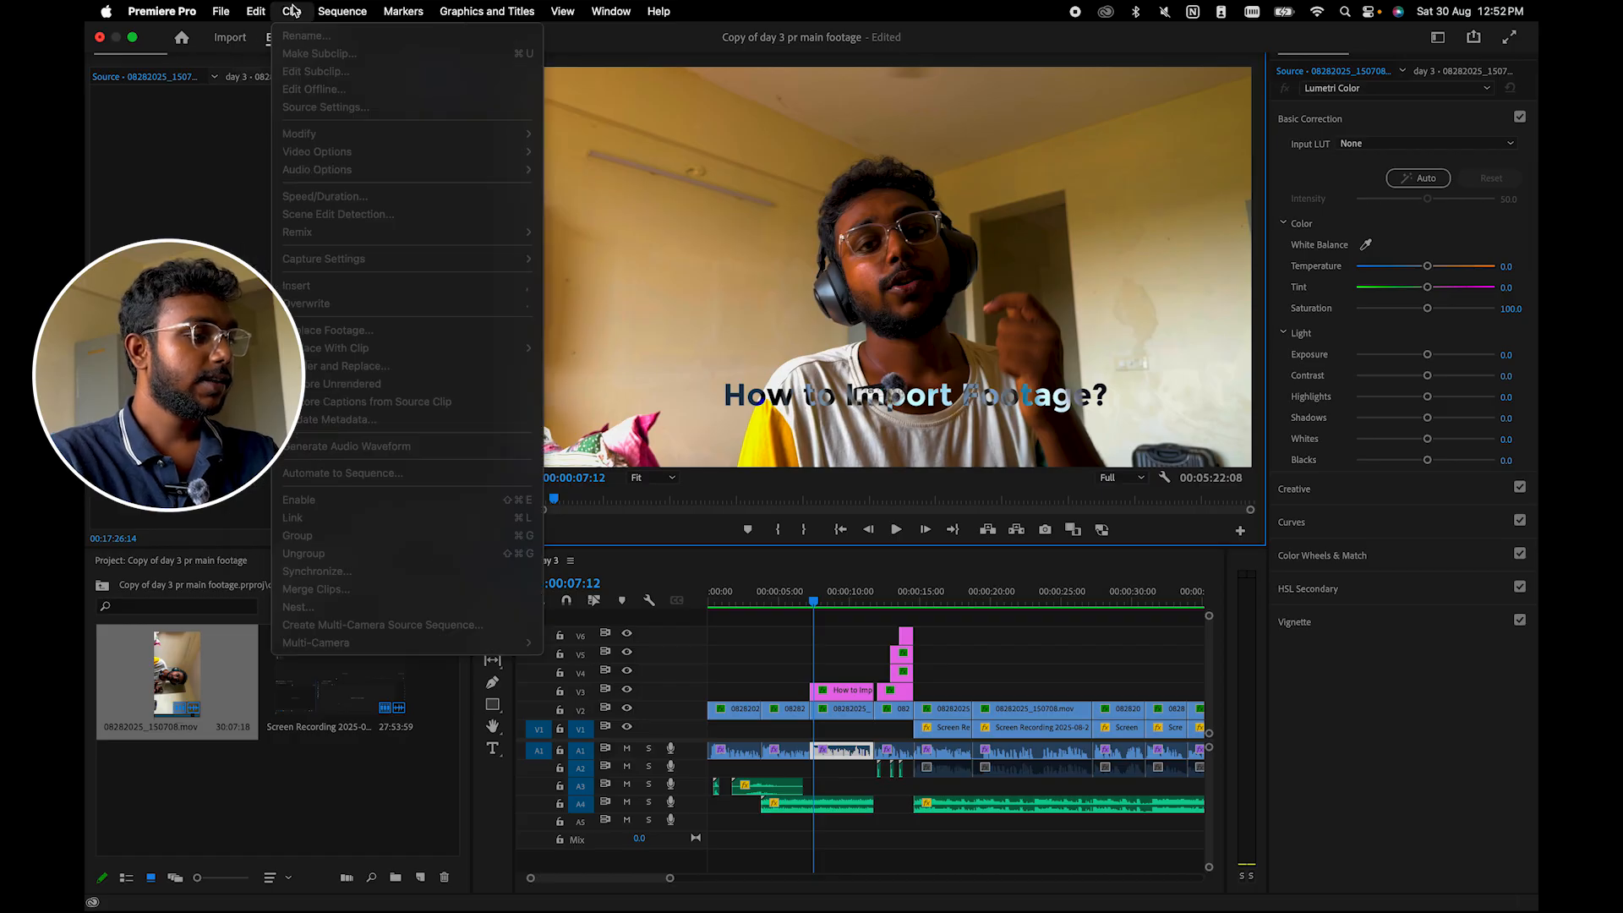
click(338, 10)
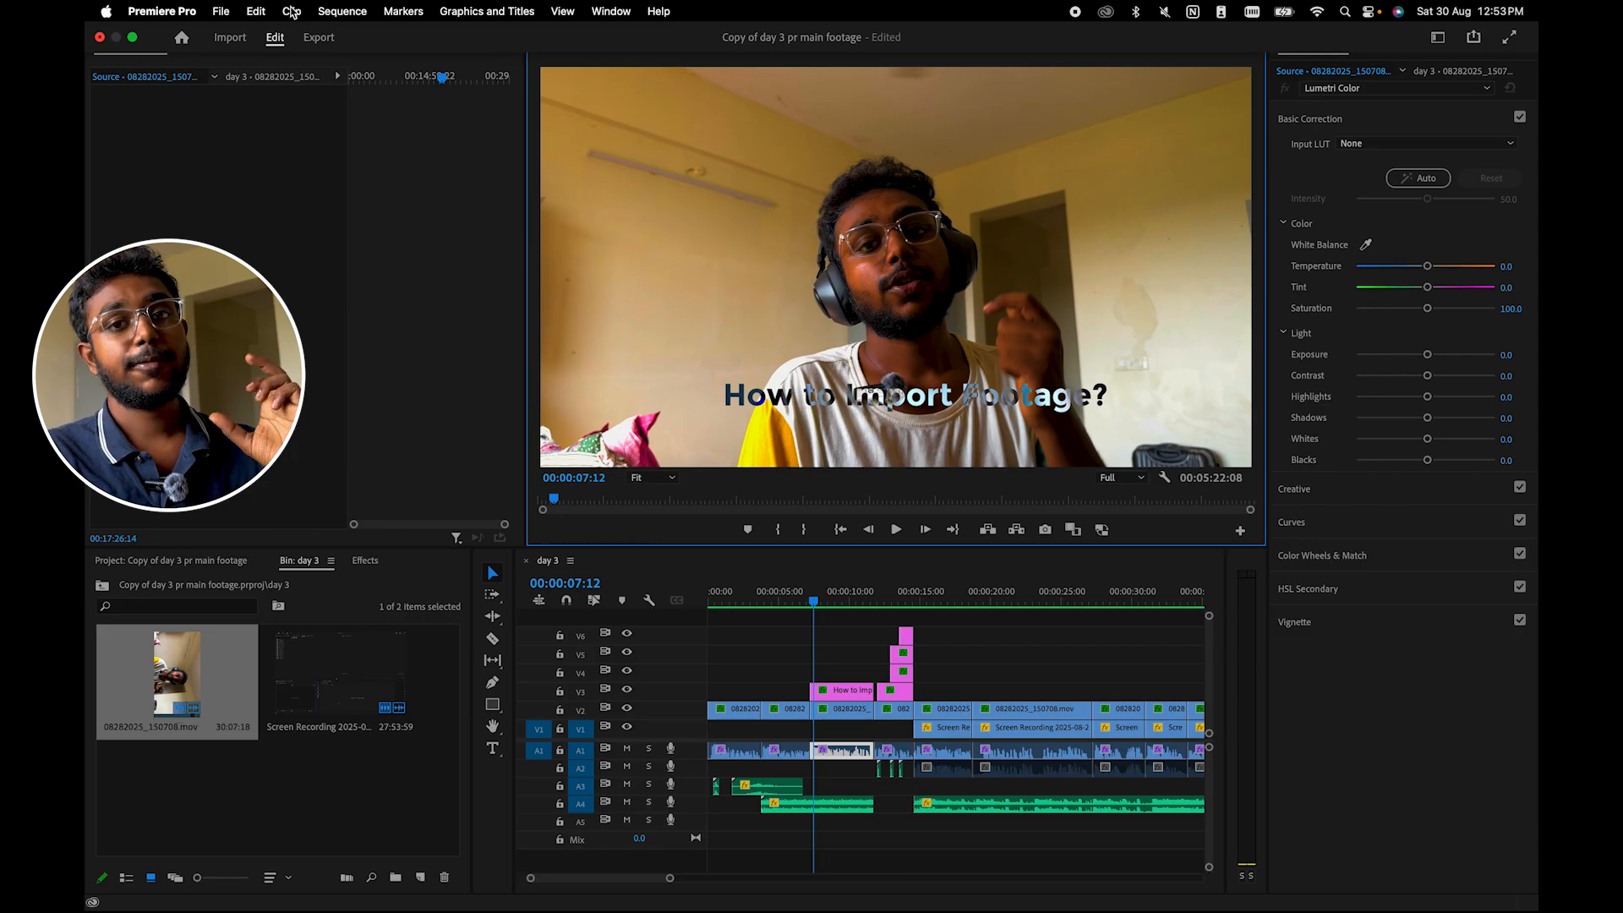
- Review the Sequence Settings and their video Display Format options, keeping 24 fps Timecode, and accept the dialog
click(349, 12)
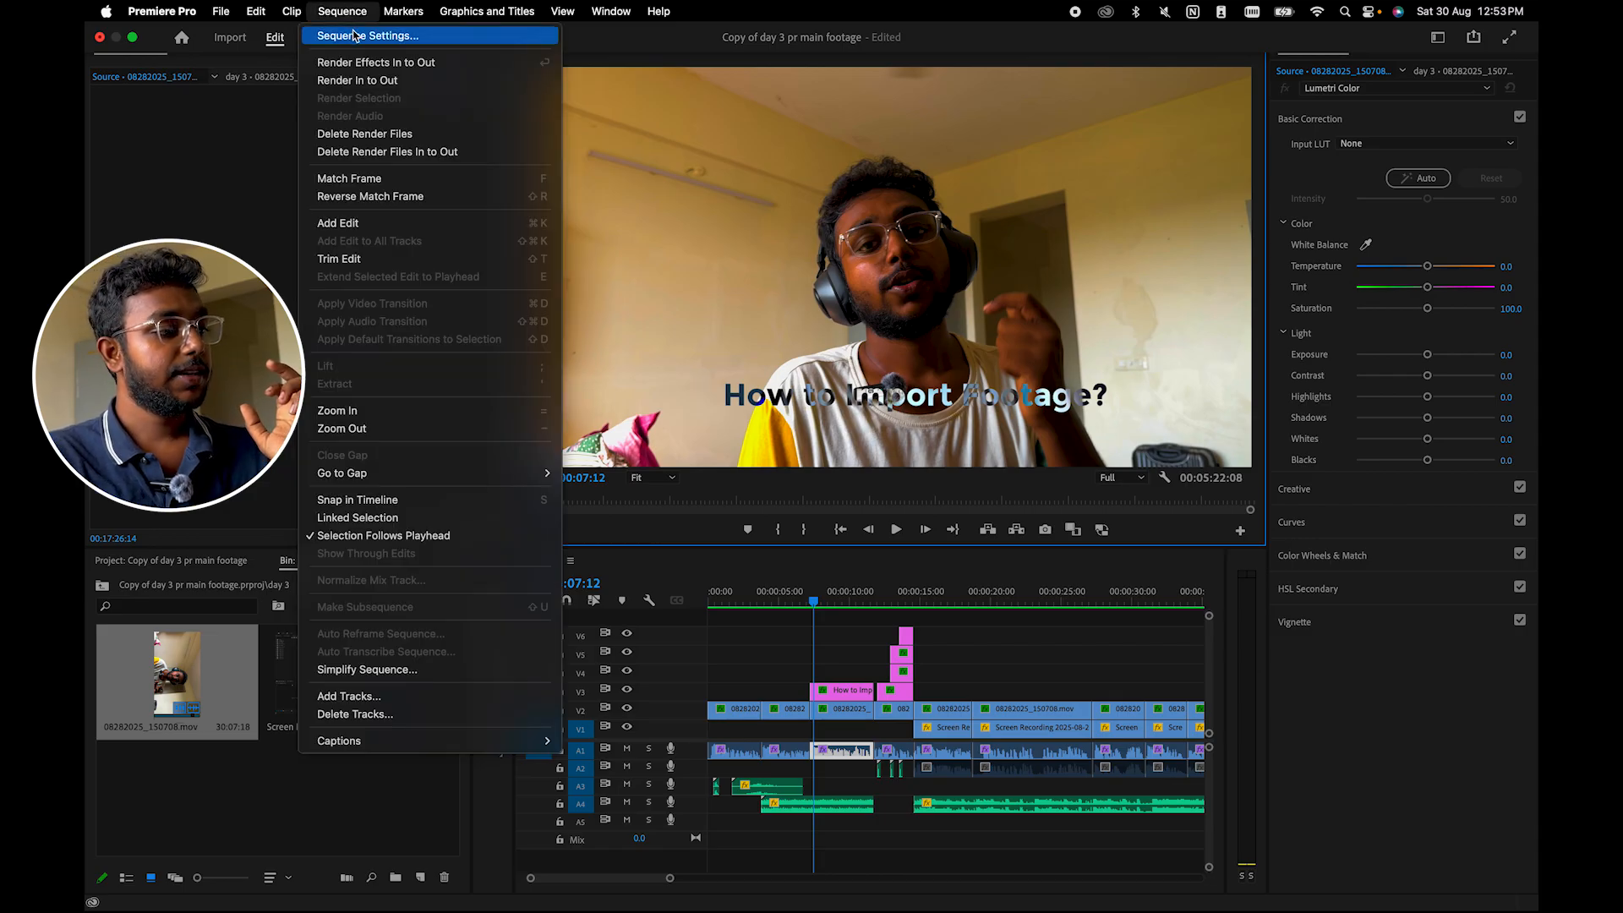
click(353, 36)
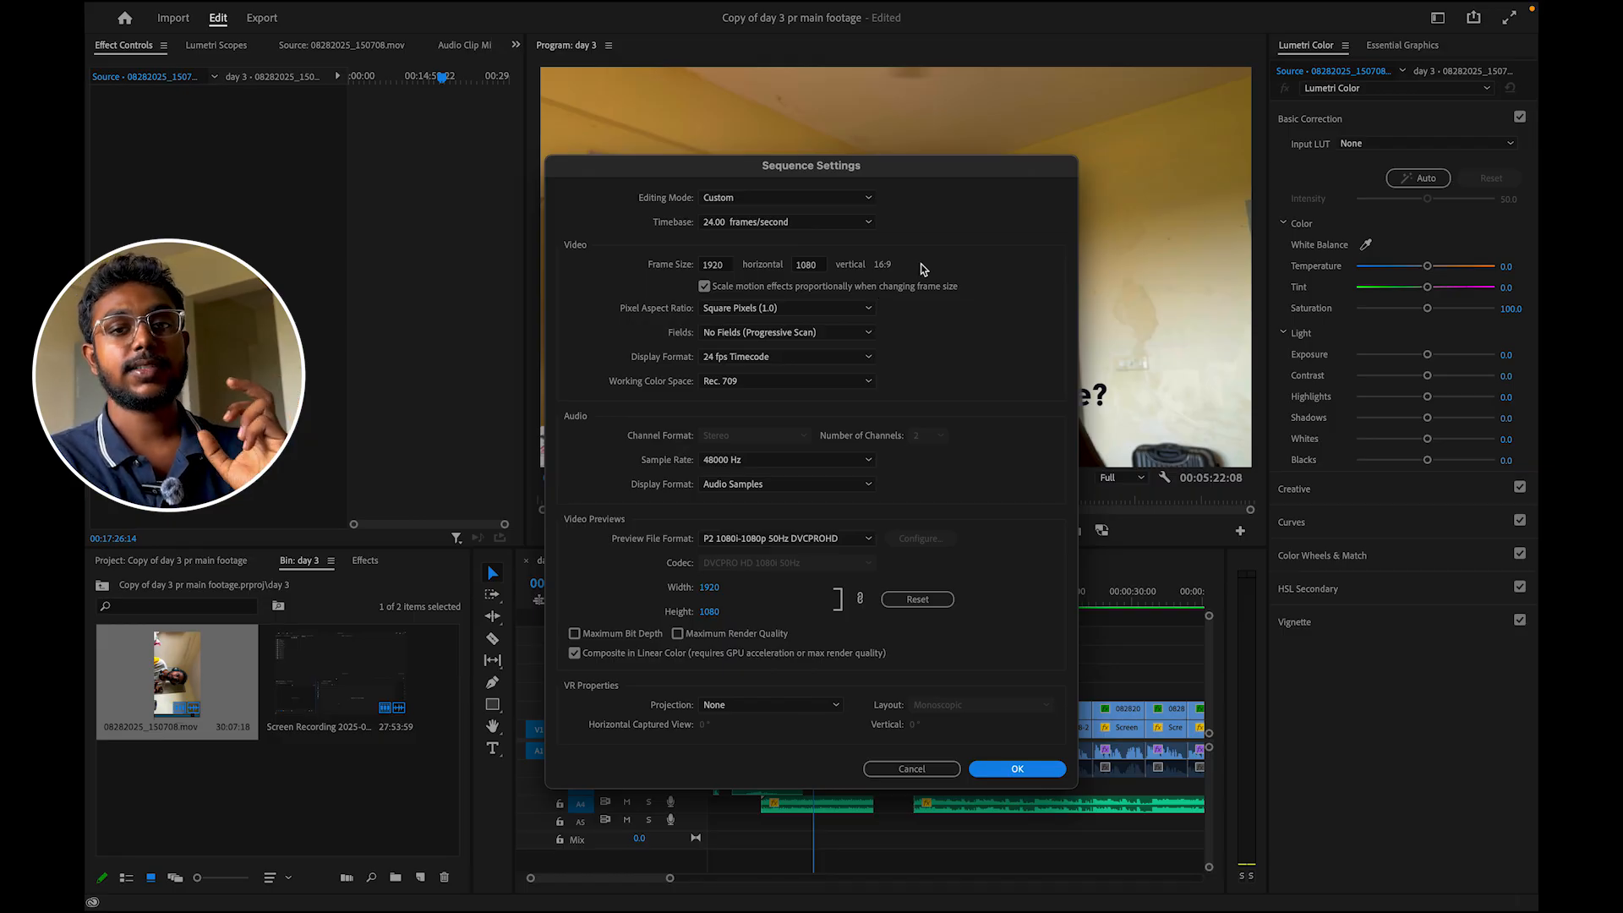
click(762, 357)
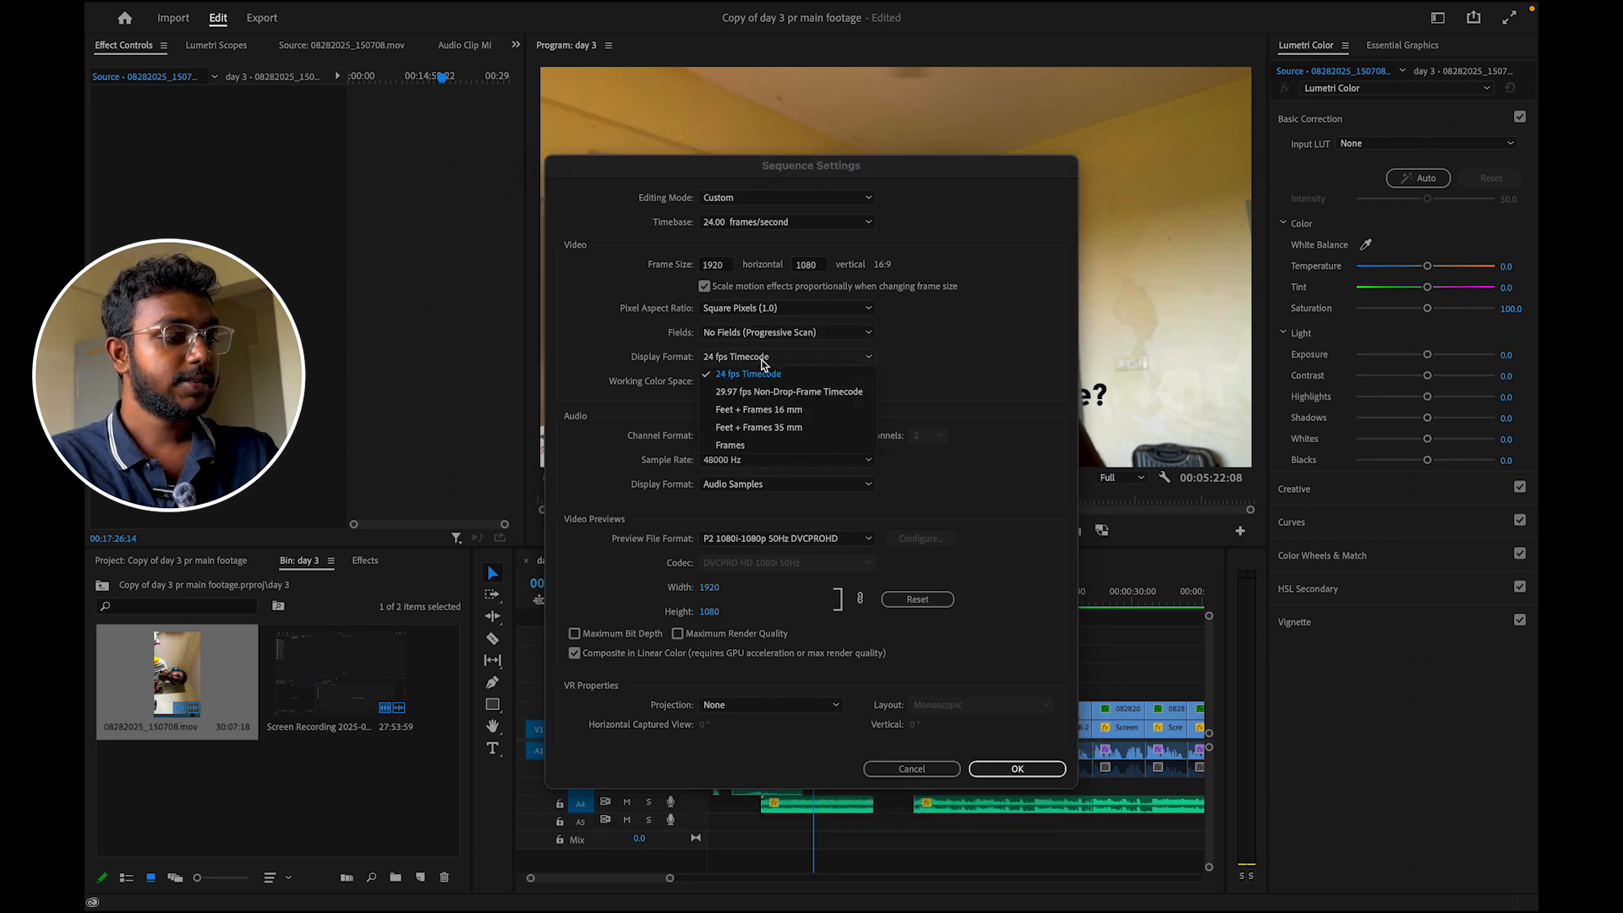
click(763, 363)
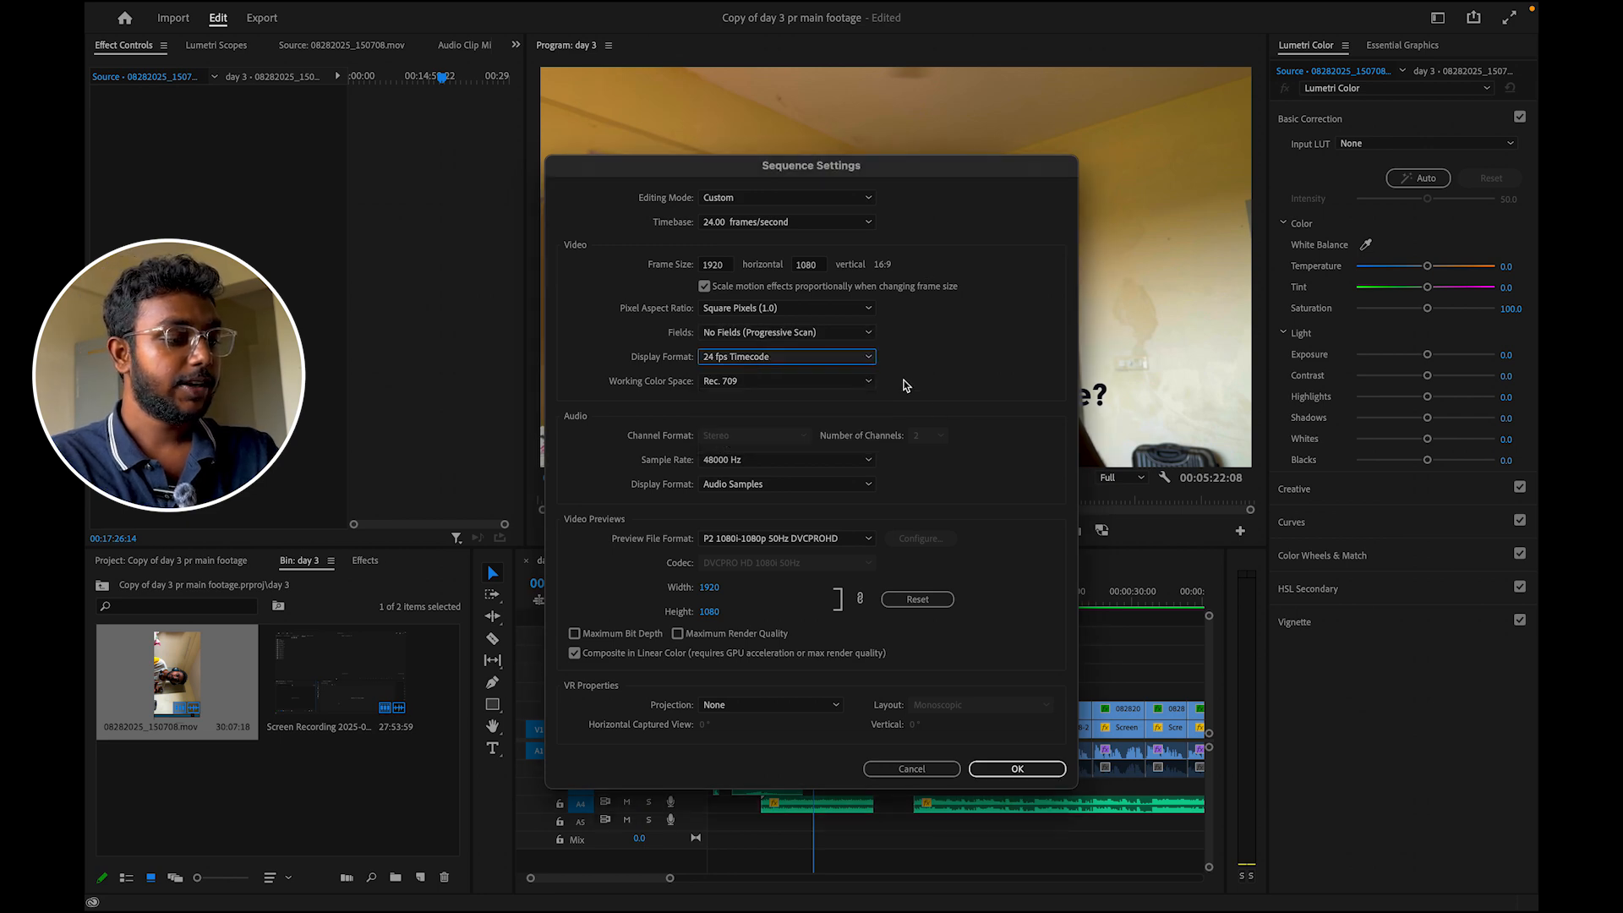
click(1002, 770)
click(418, 10)
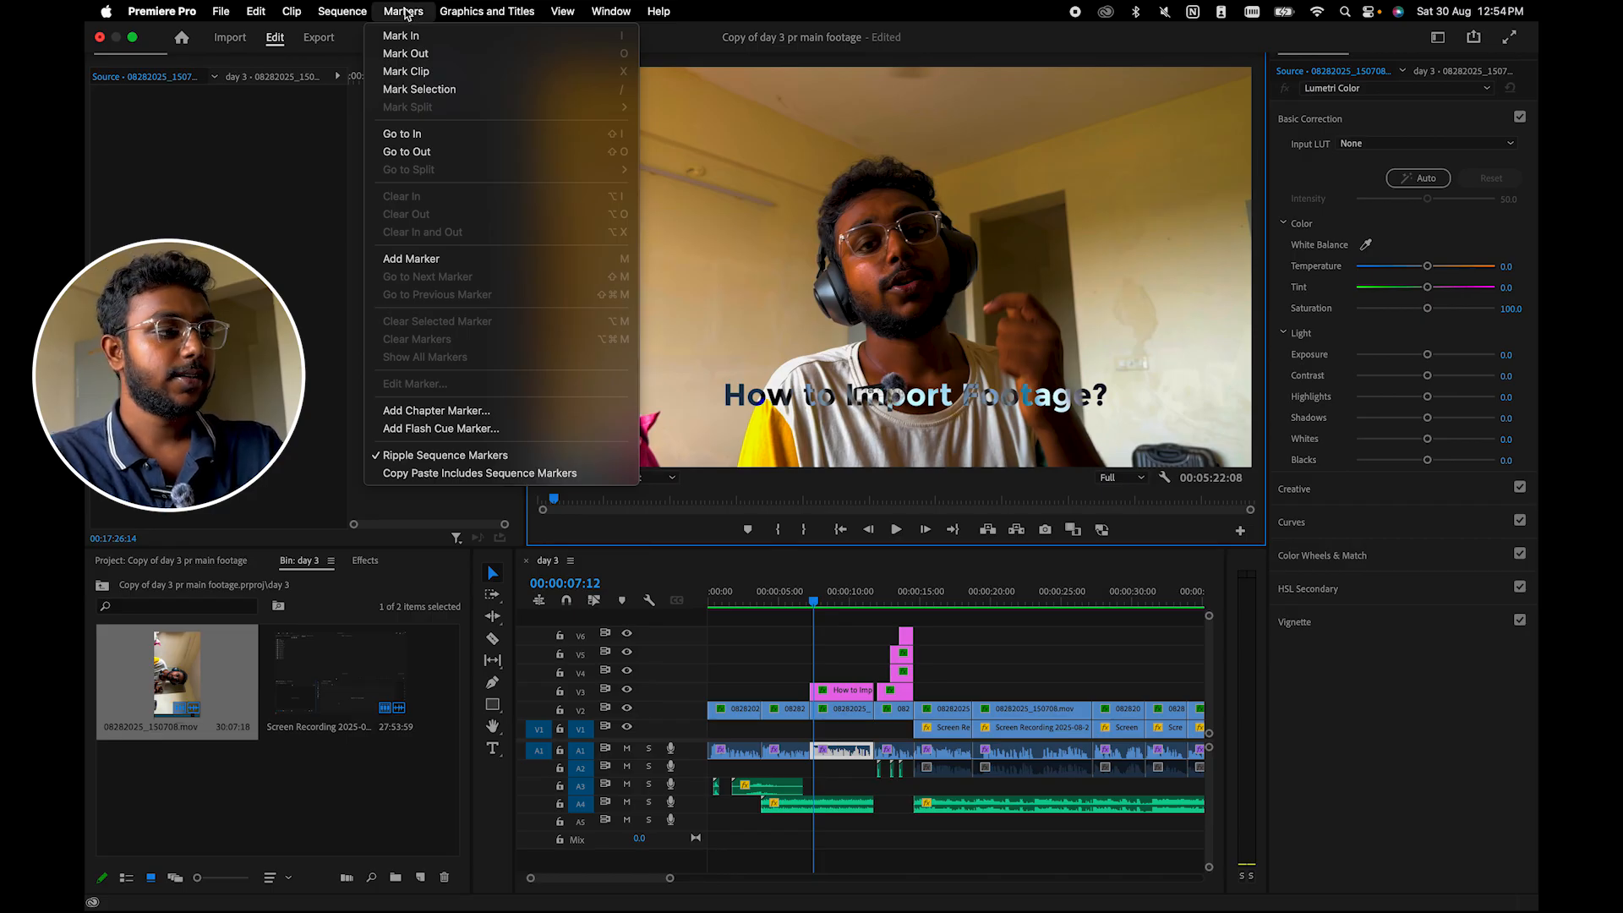
mouse_move(478, 11)
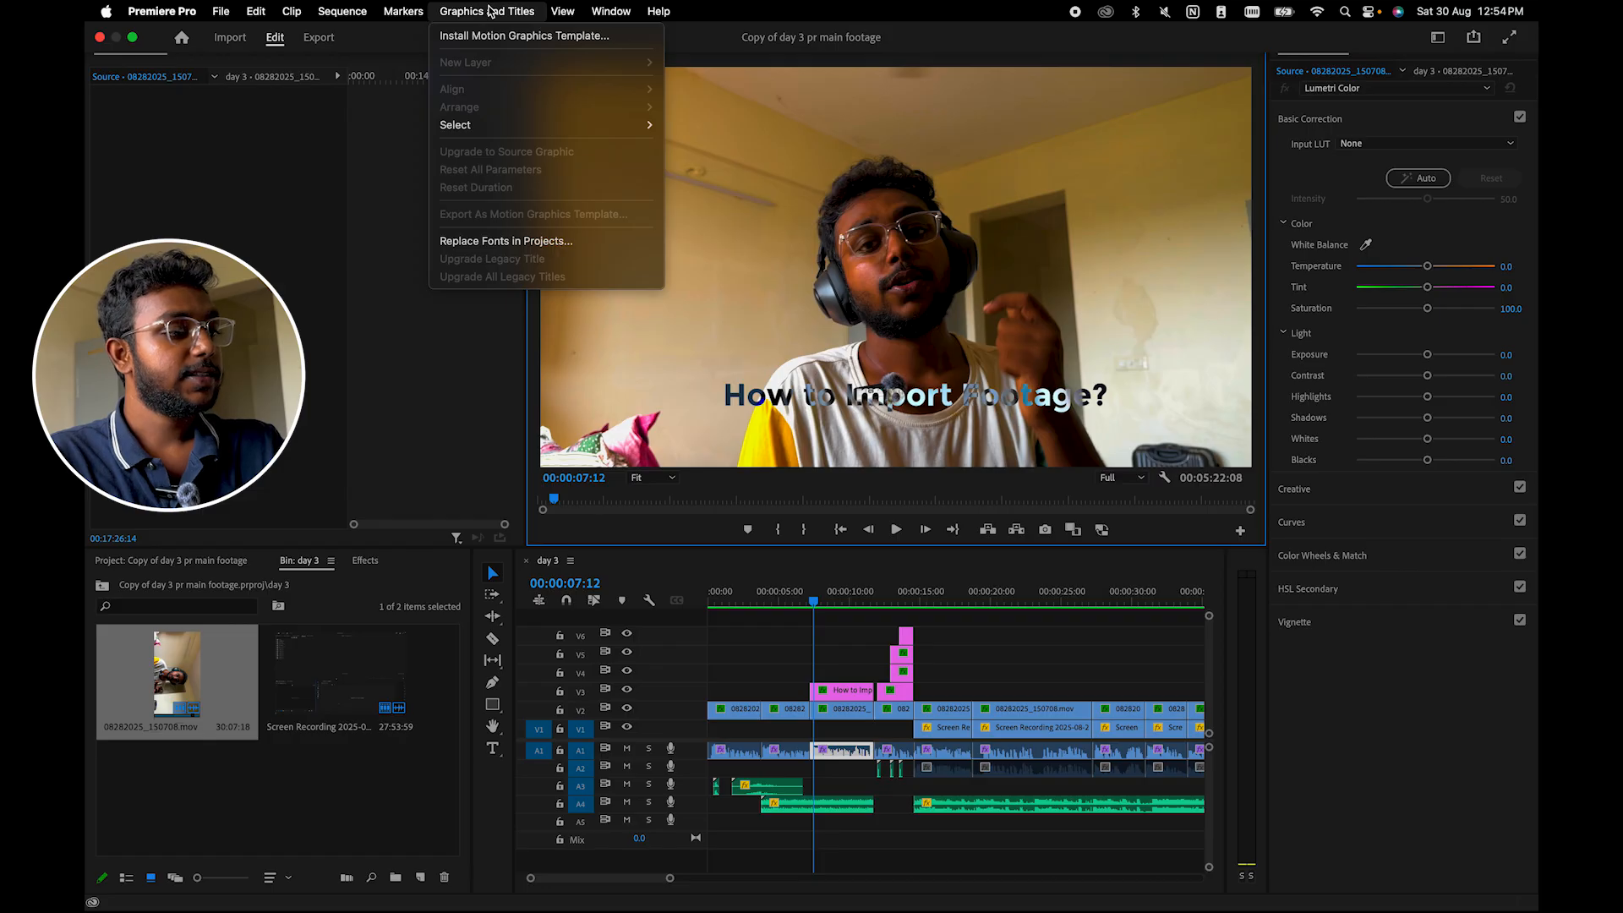
mouse_move(564, 13)
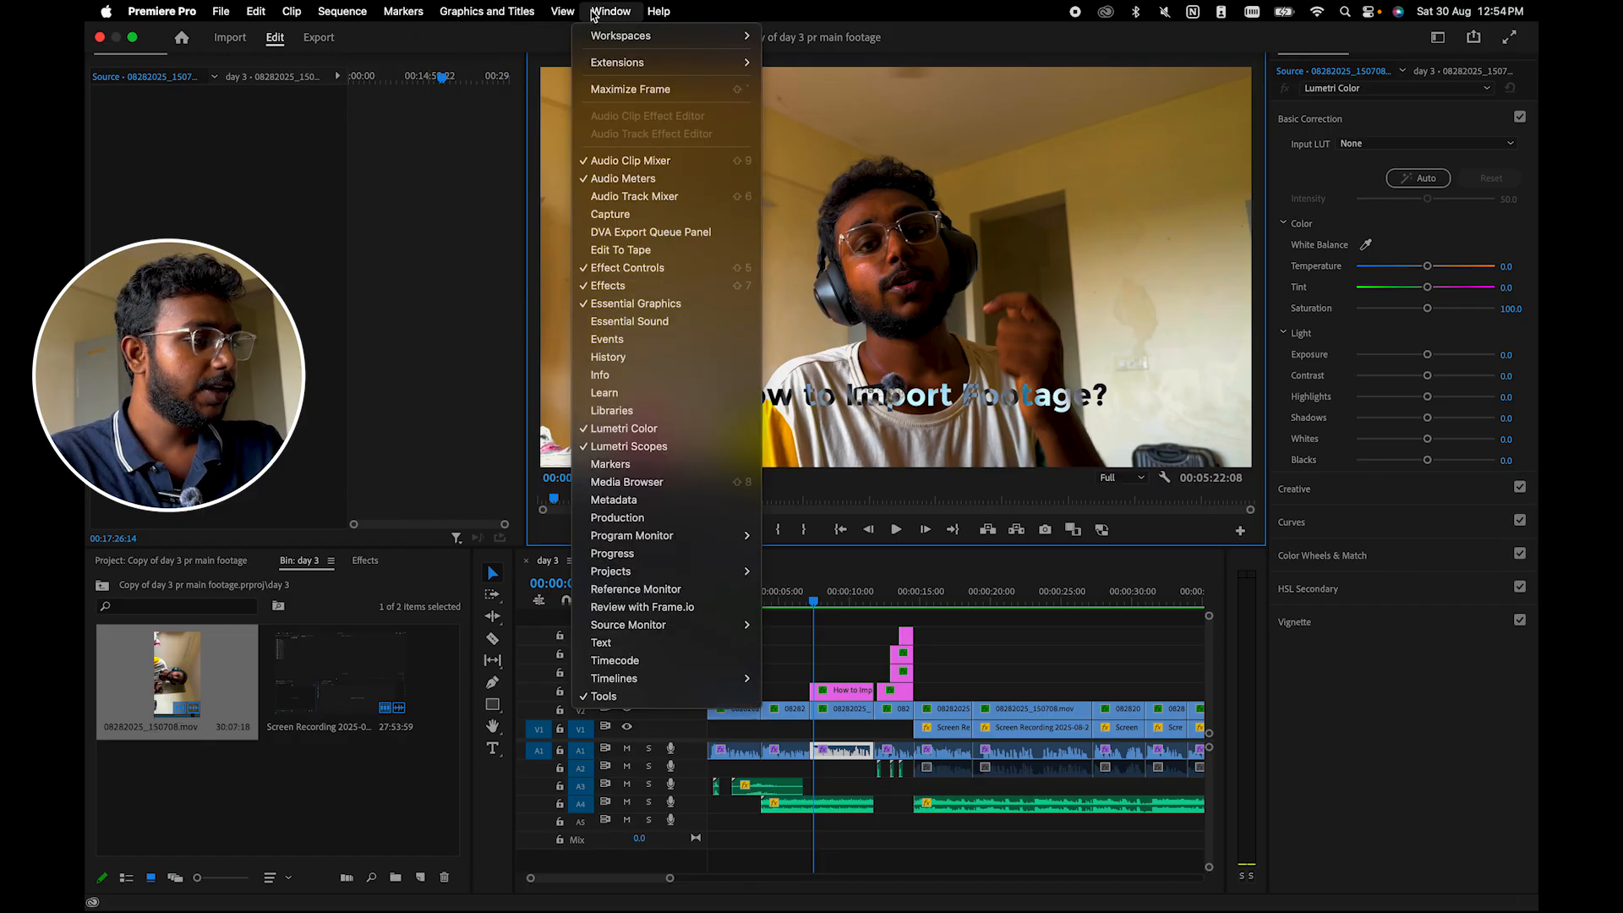
mouse_move(647, 11)
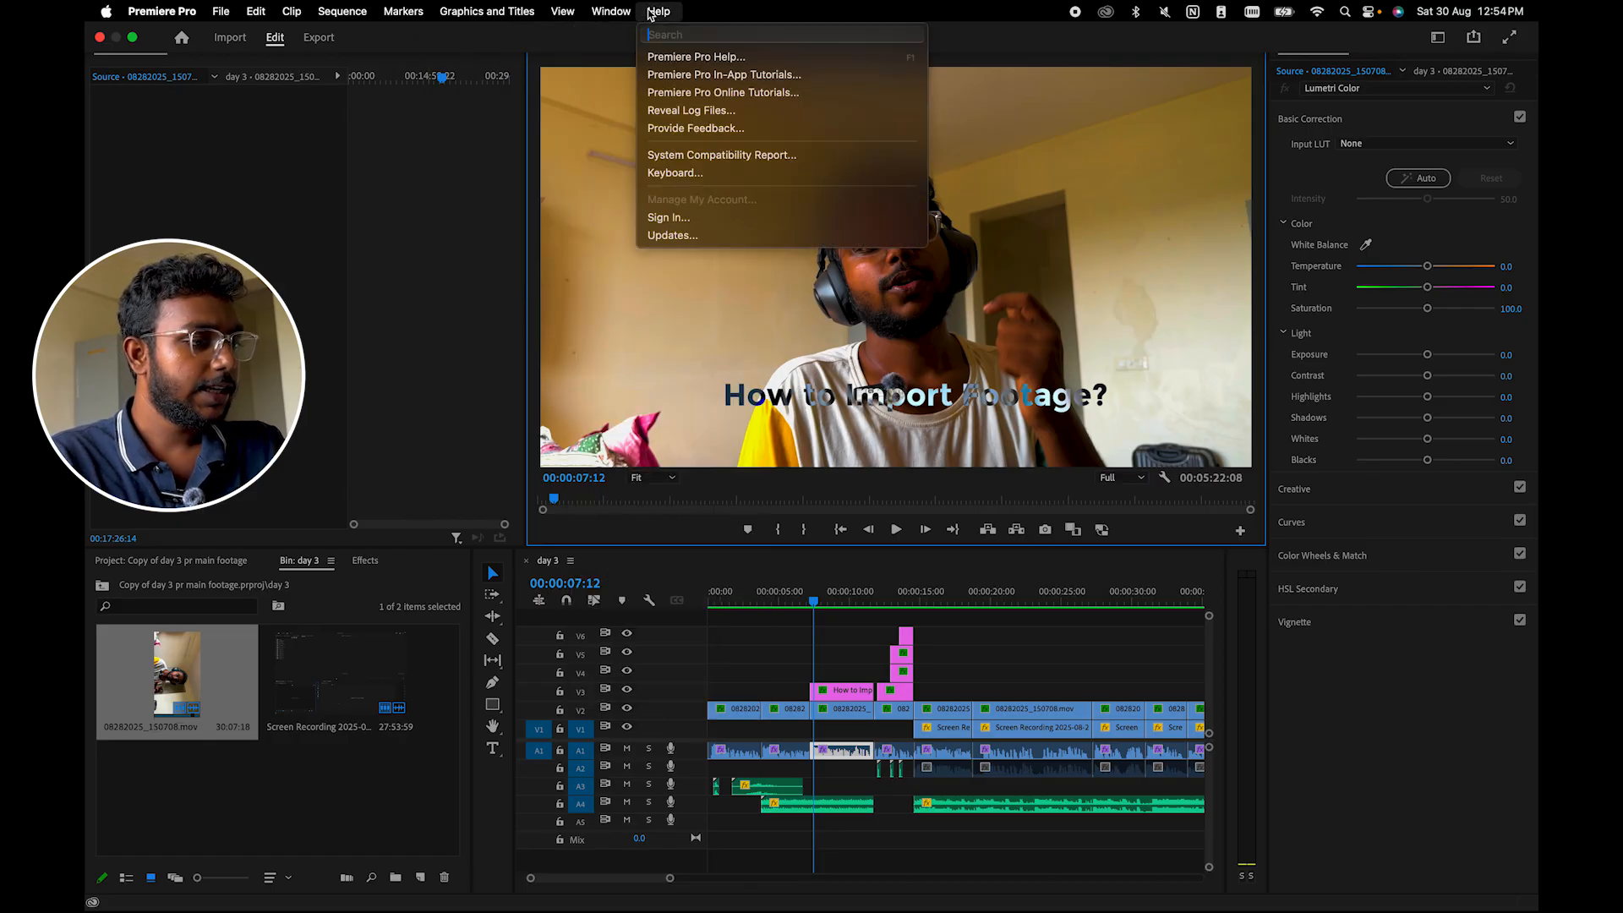
click(505, 10)
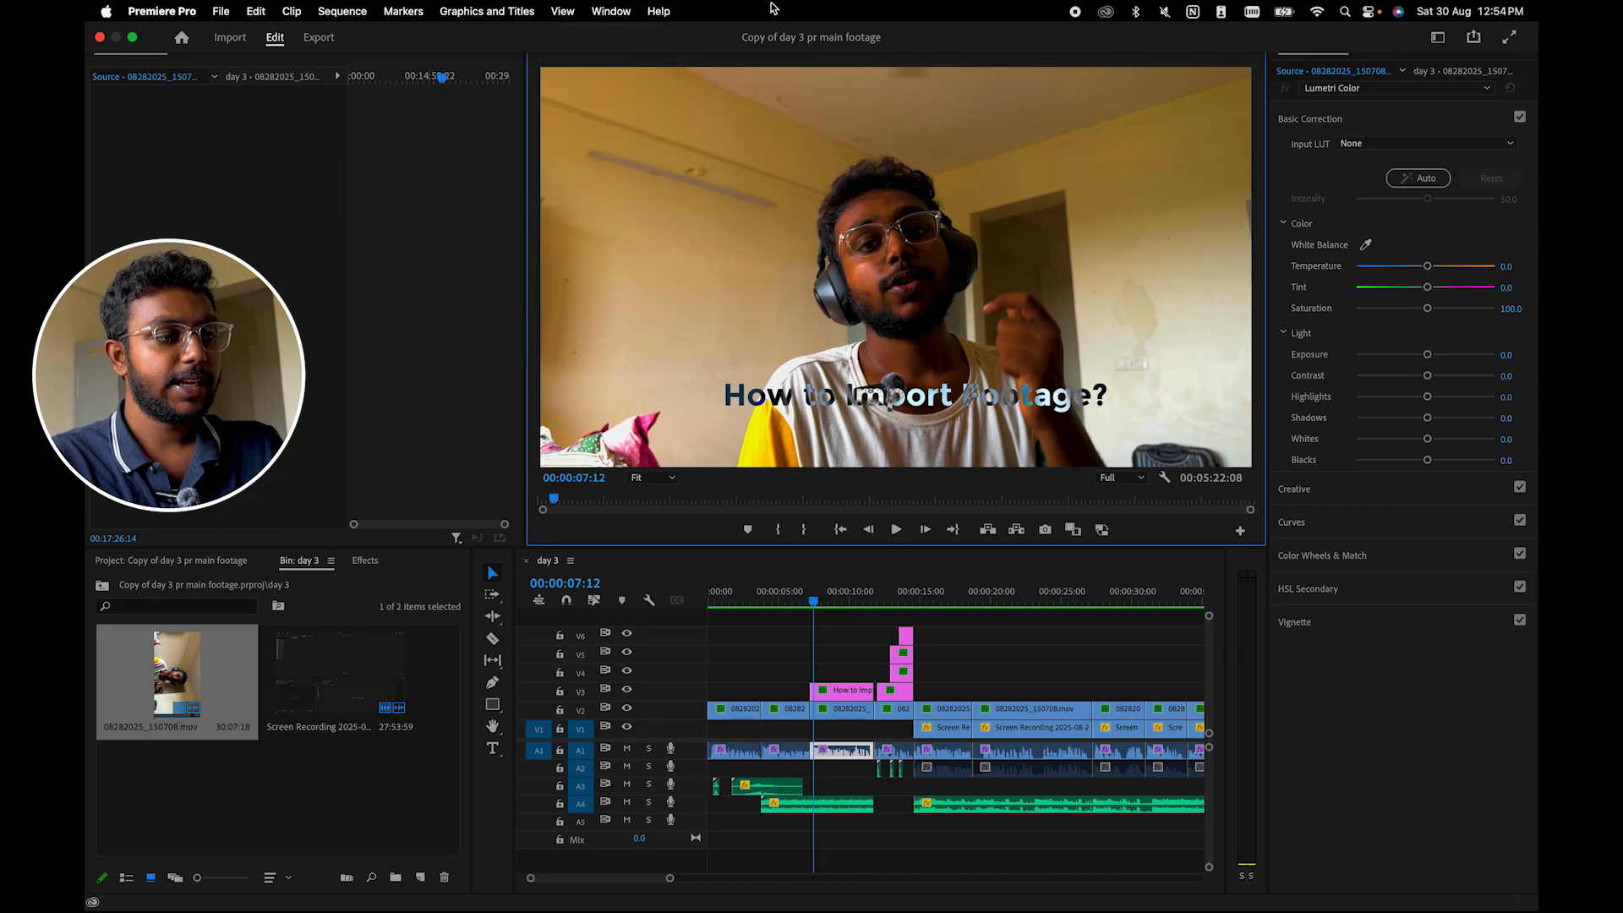